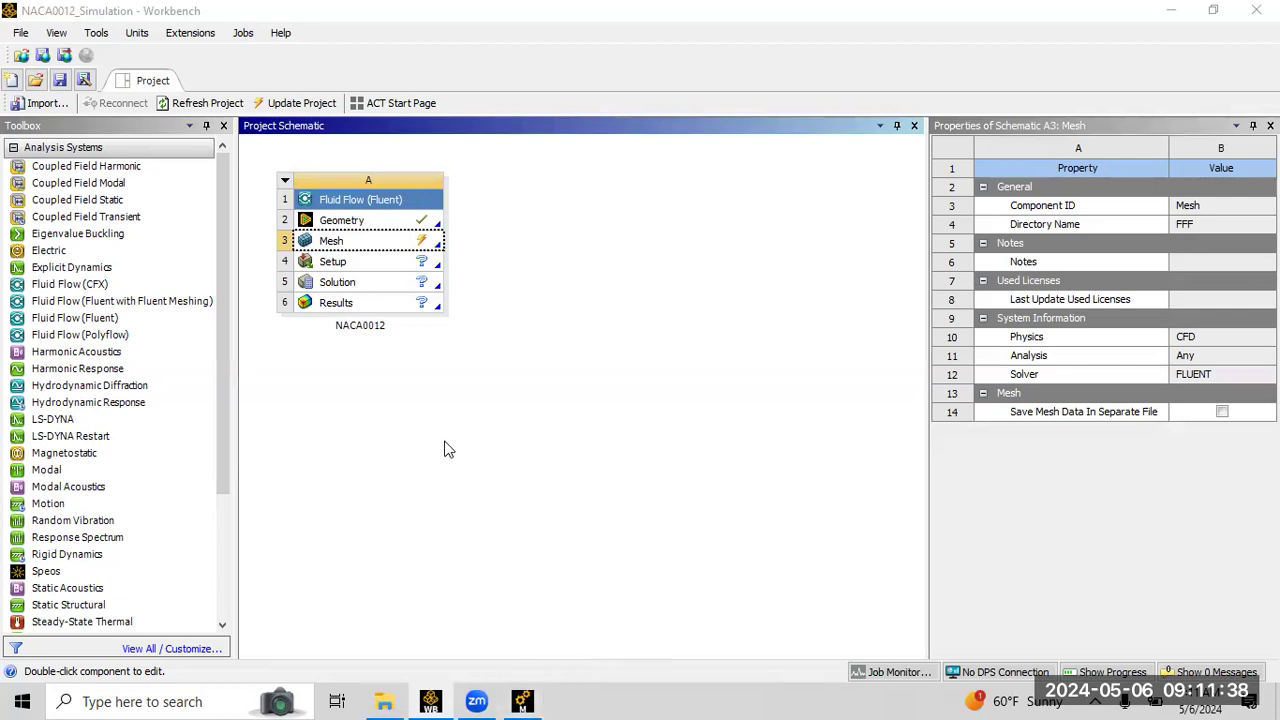
Switch to the Meshing window, show the details of the Mesh object and close the Mesh Quality Worksheet.
click(521, 701)
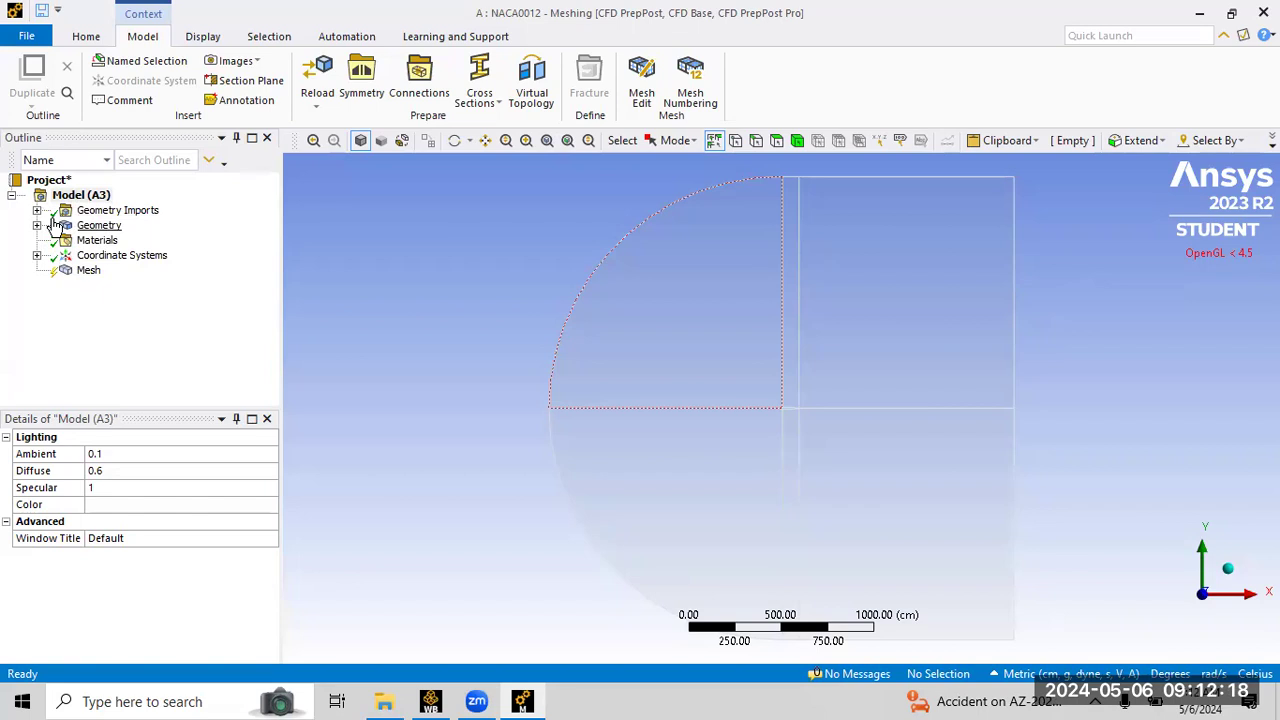
click(88, 272)
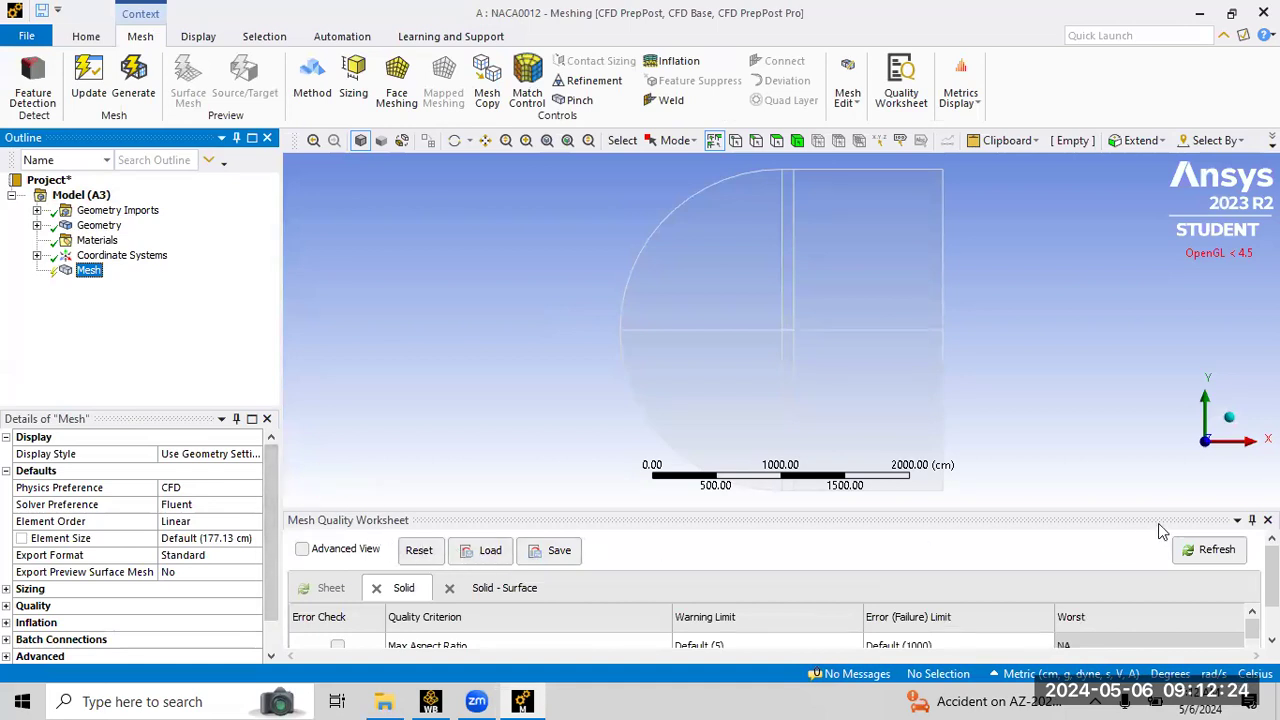
click(1267, 519)
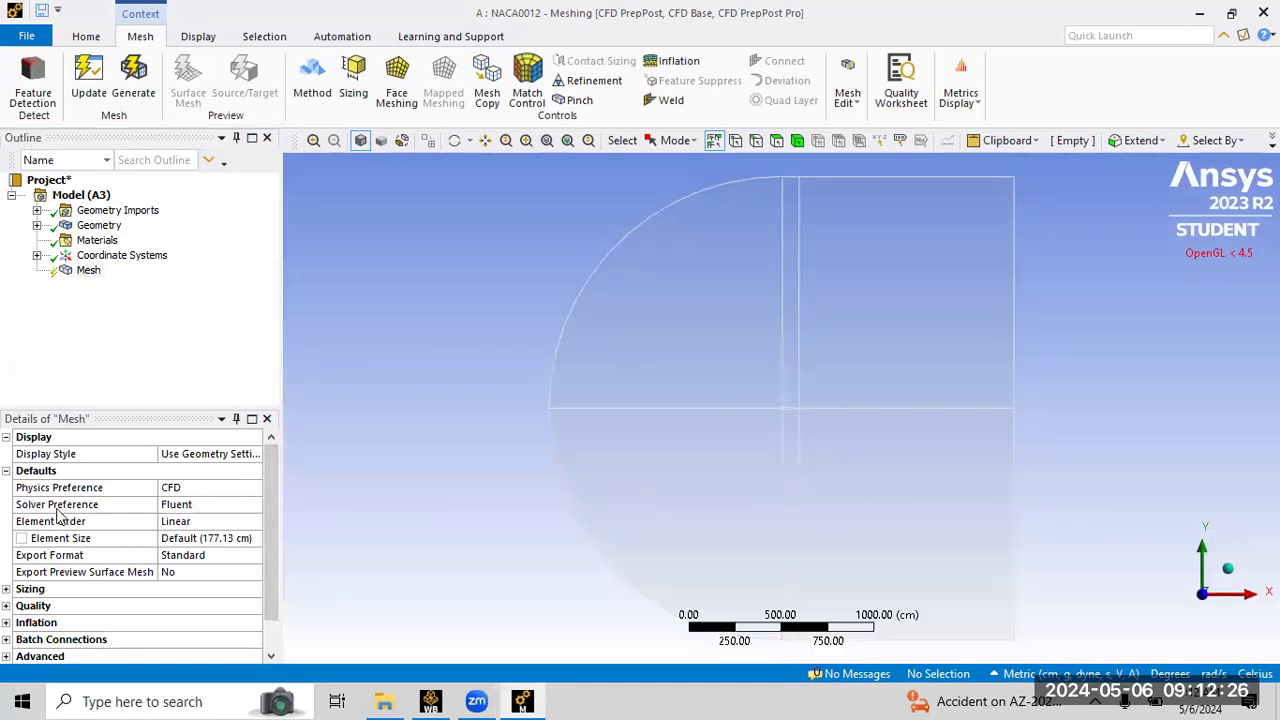
Set the mesh's Physics Preference to CFD.
click(208, 488)
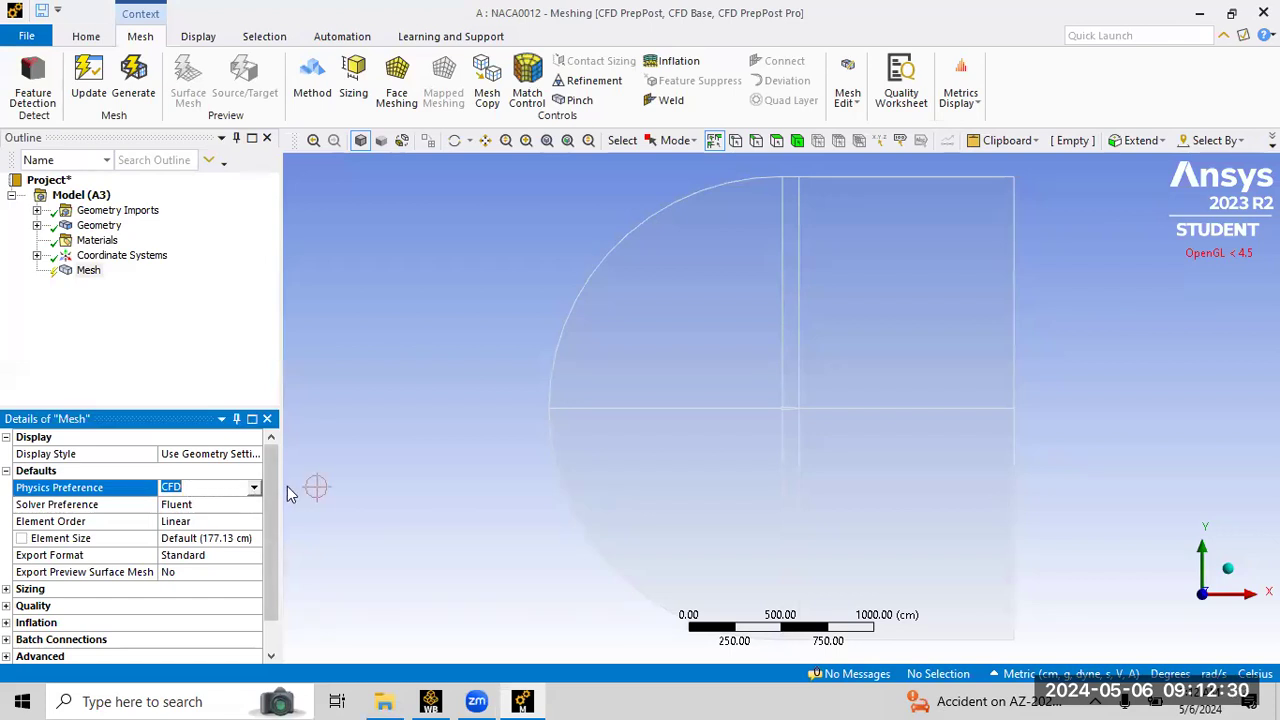
click(254, 487)
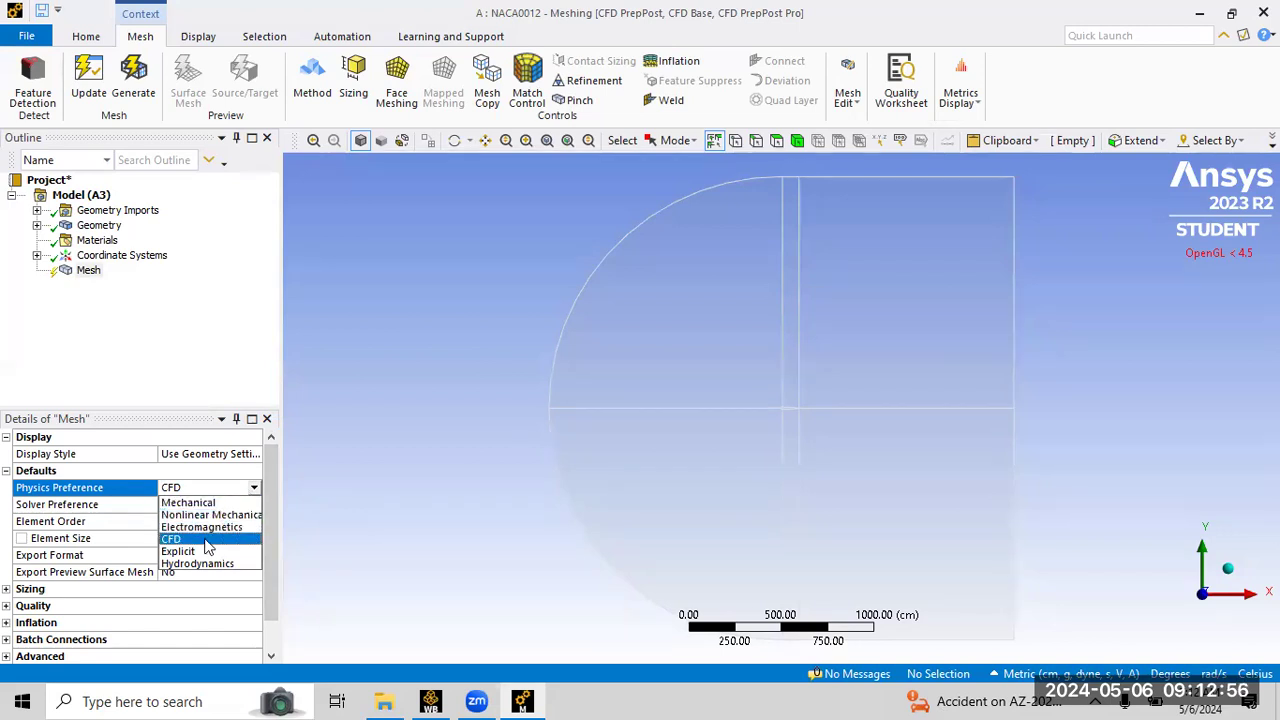
click(224, 538)
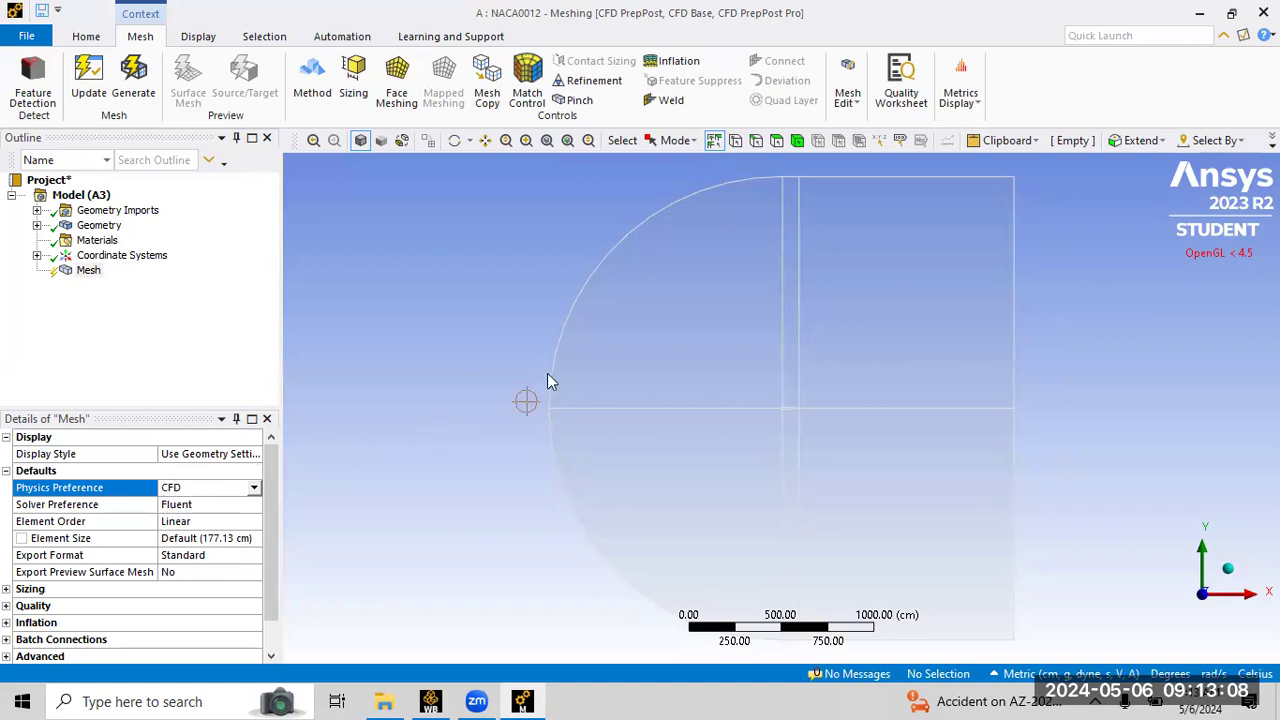
Examine the separate faces of the C-shaped fluid domain by selecting each one, and clear the selection.
click(880, 290)
click(784, 280)
click(686, 389)
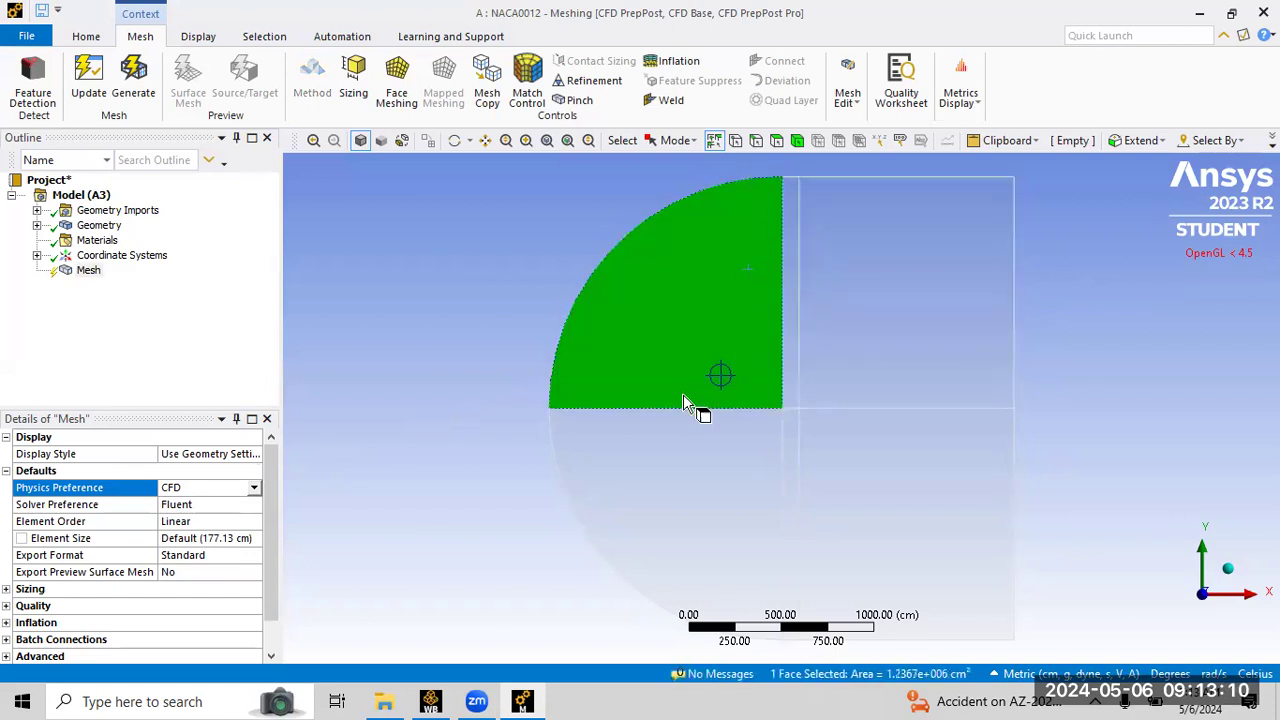
click(737, 457)
click(856, 455)
click(859, 346)
click(788, 332)
click(734, 335)
click(709, 434)
click(854, 453)
click(866, 360)
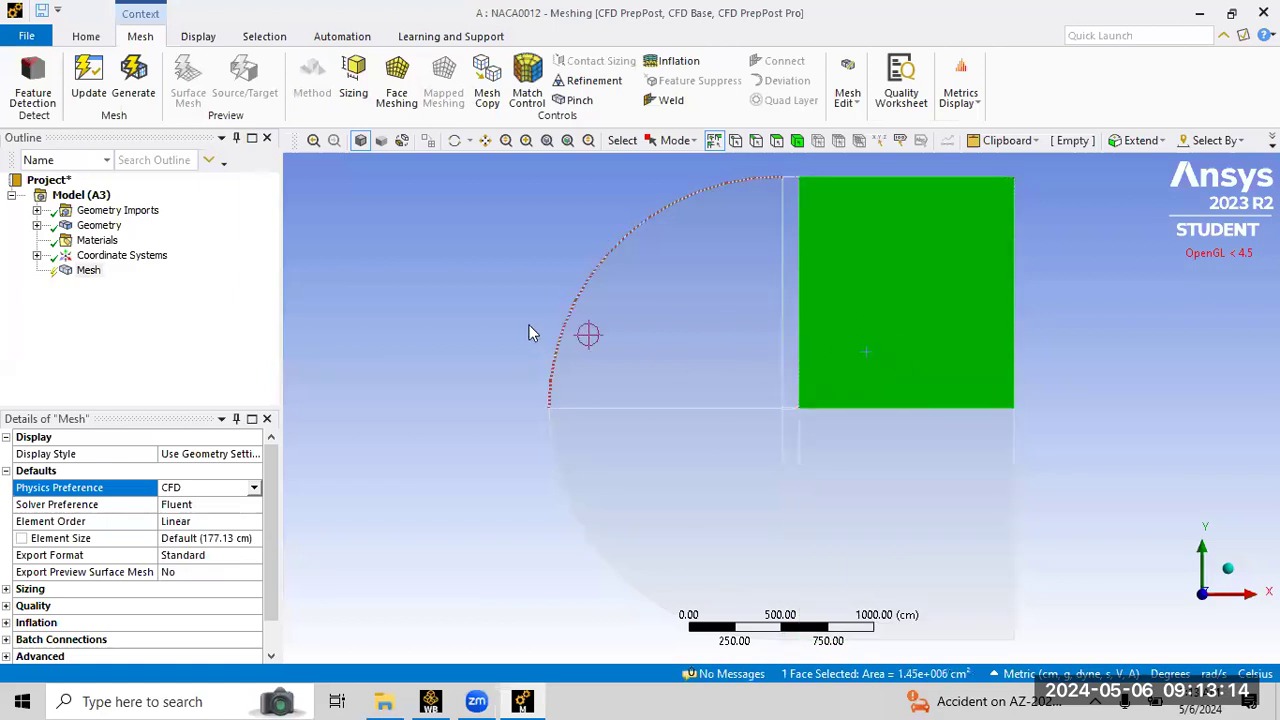
click(467, 340)
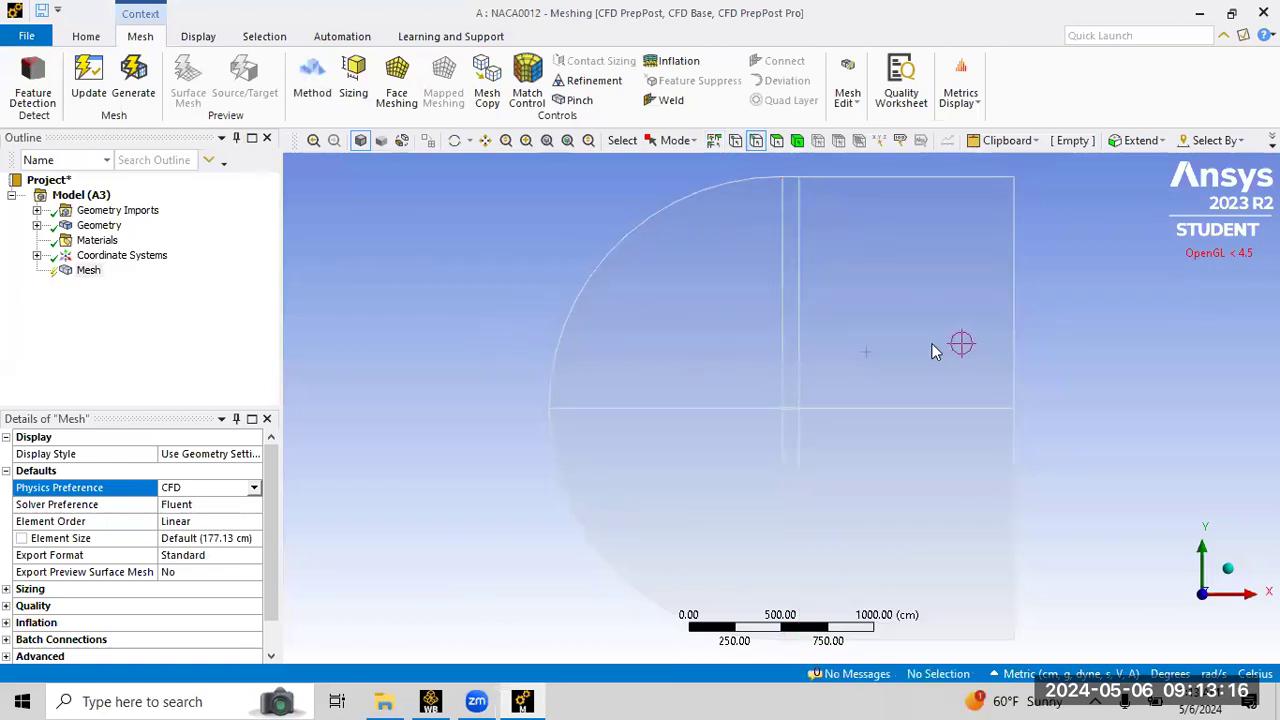
Examine the domain's edges by selecting straight edges, the airfoil surface and leading-edge curves, and the outer arcs, and clear the selection.
click(838, 409)
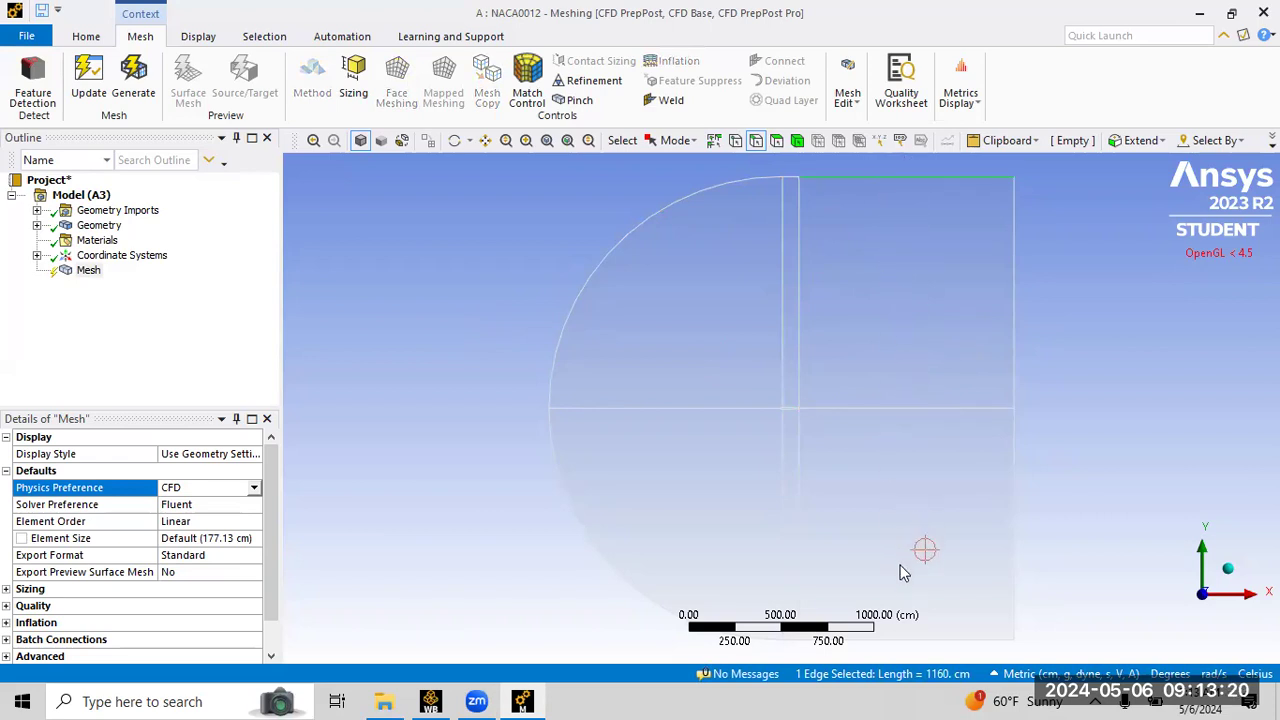
drag(732, 366, 849, 463)
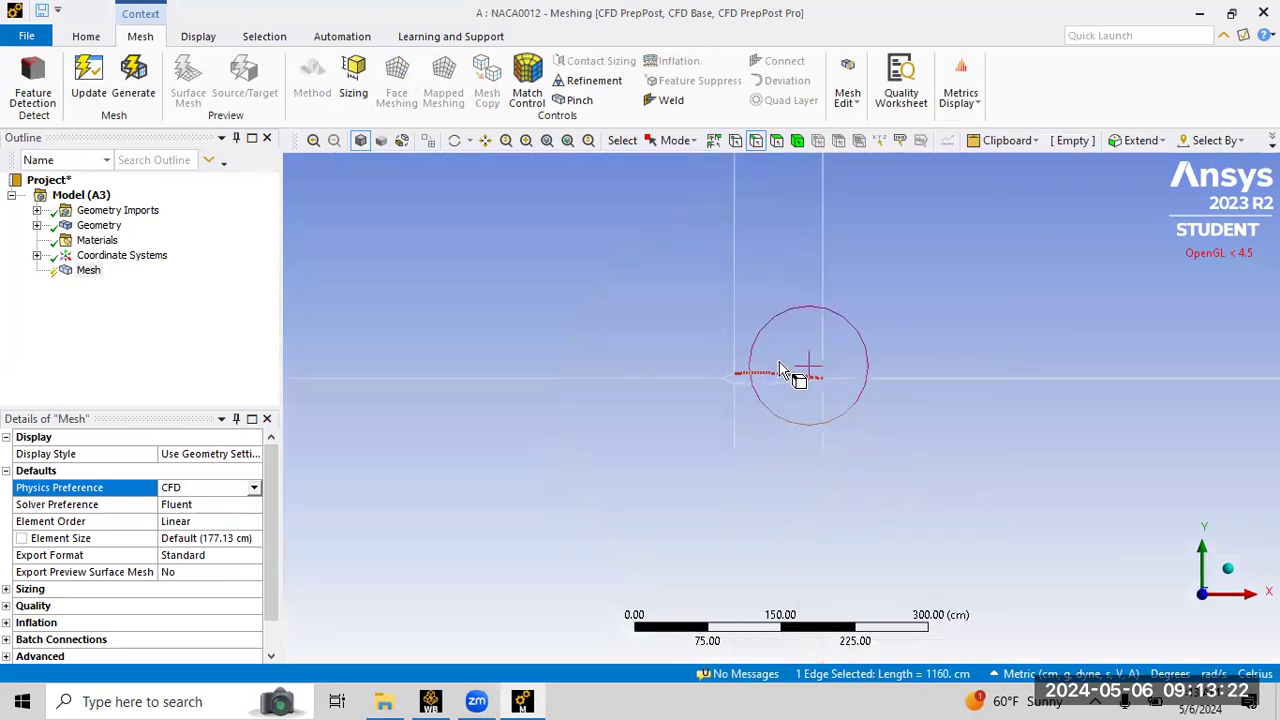
click(775, 381)
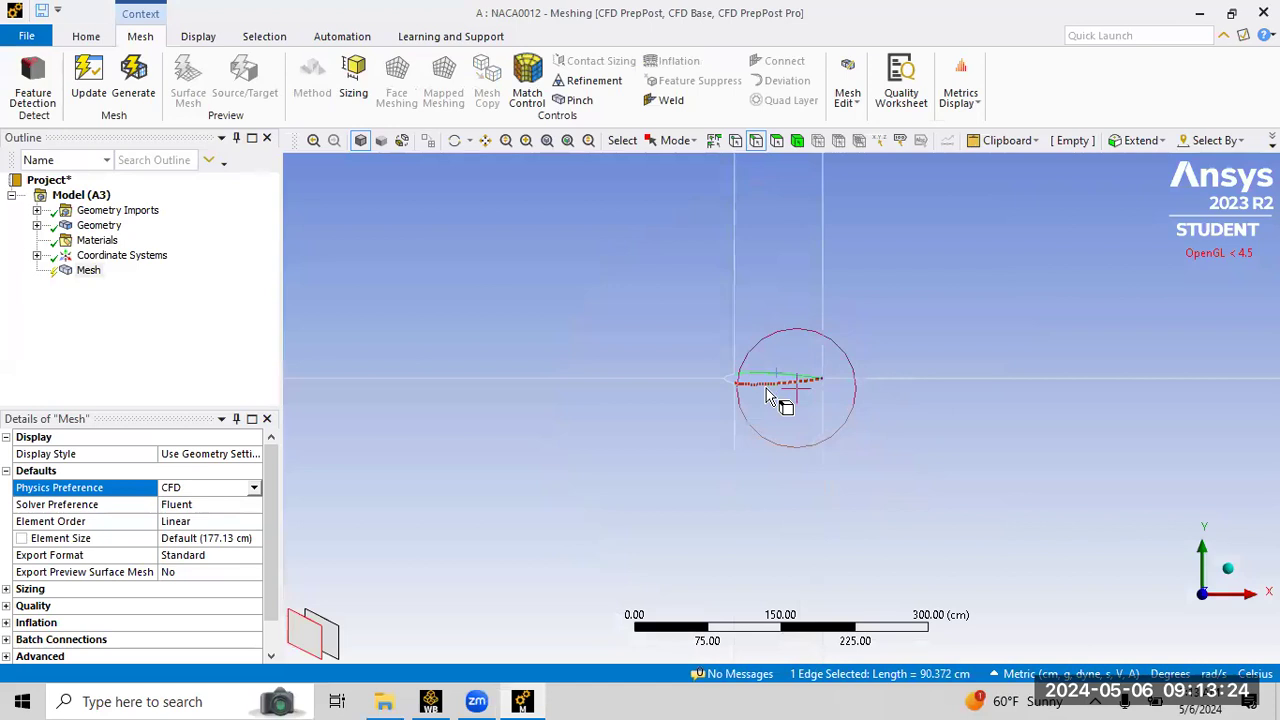
click(767, 388)
scroll(815, 257, up, 2)
scroll(780, 274, down, 3)
scroll(791, 240, down, 3)
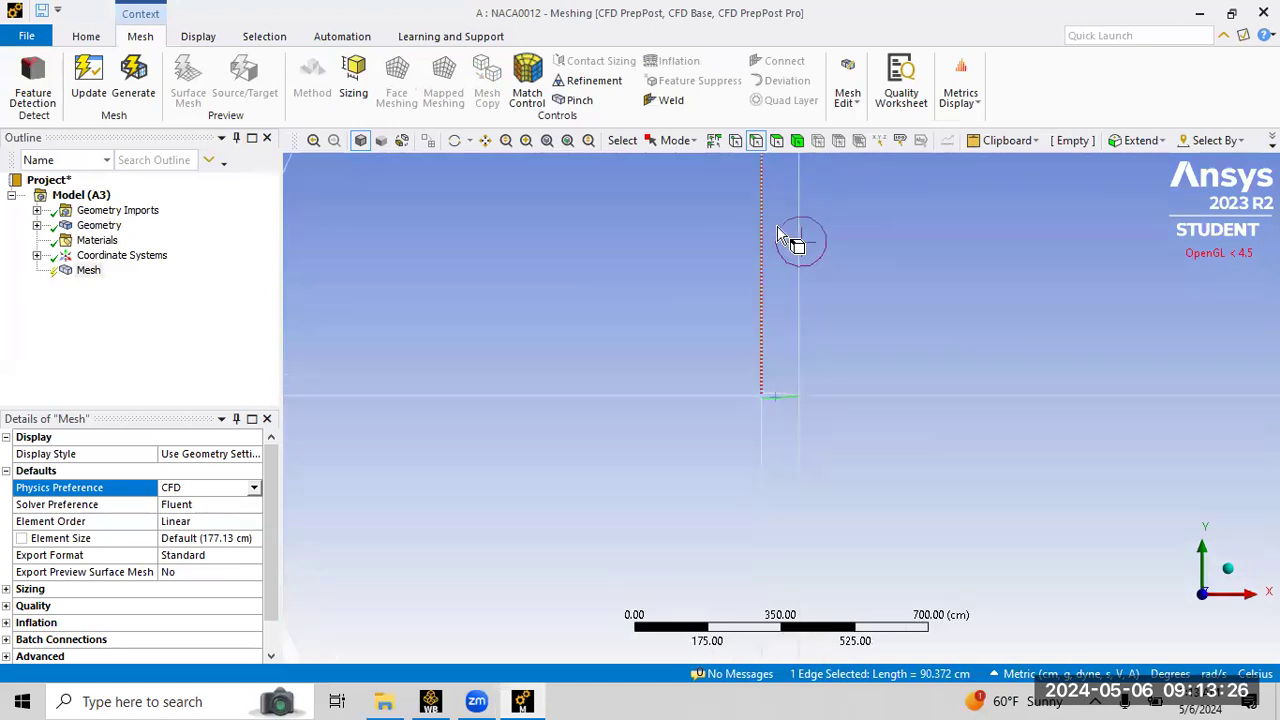
click(773, 439)
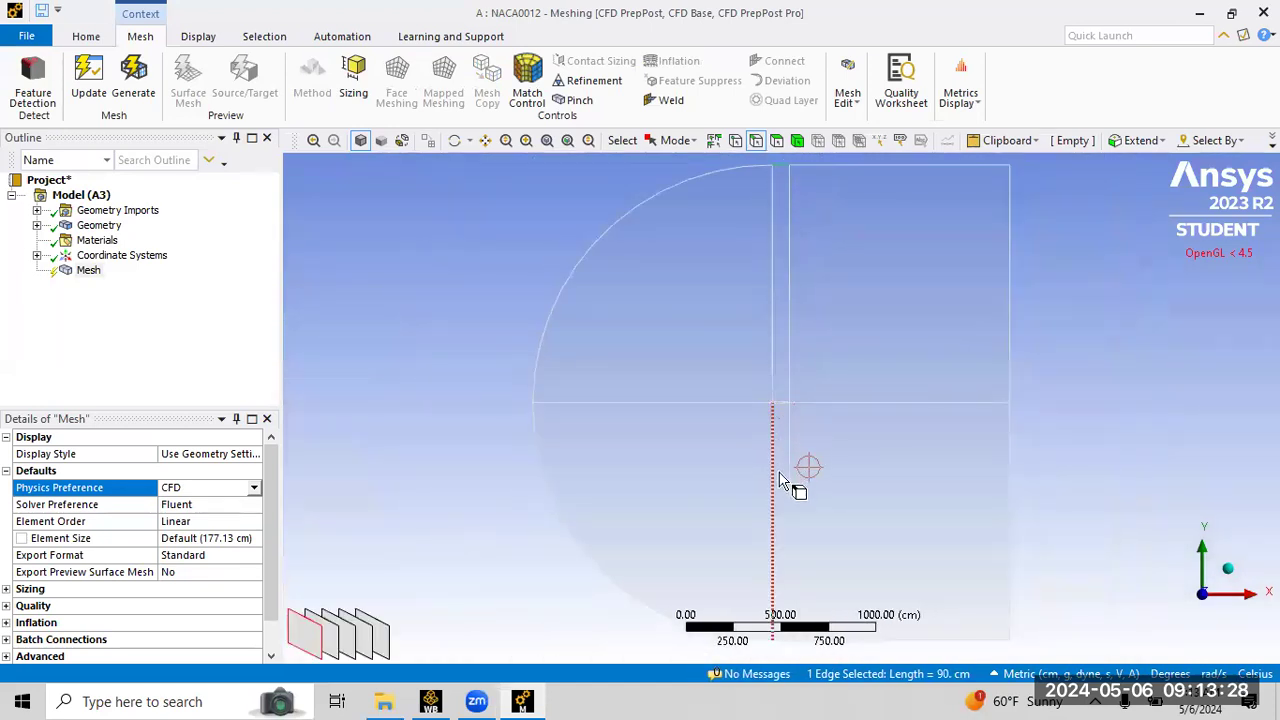
scroll(800, 430, up, 4)
click(733, 393)
scroll(682, 314, up, 3)
scroll(672, 306, down, 2)
scroll(660, 292, down, 5)
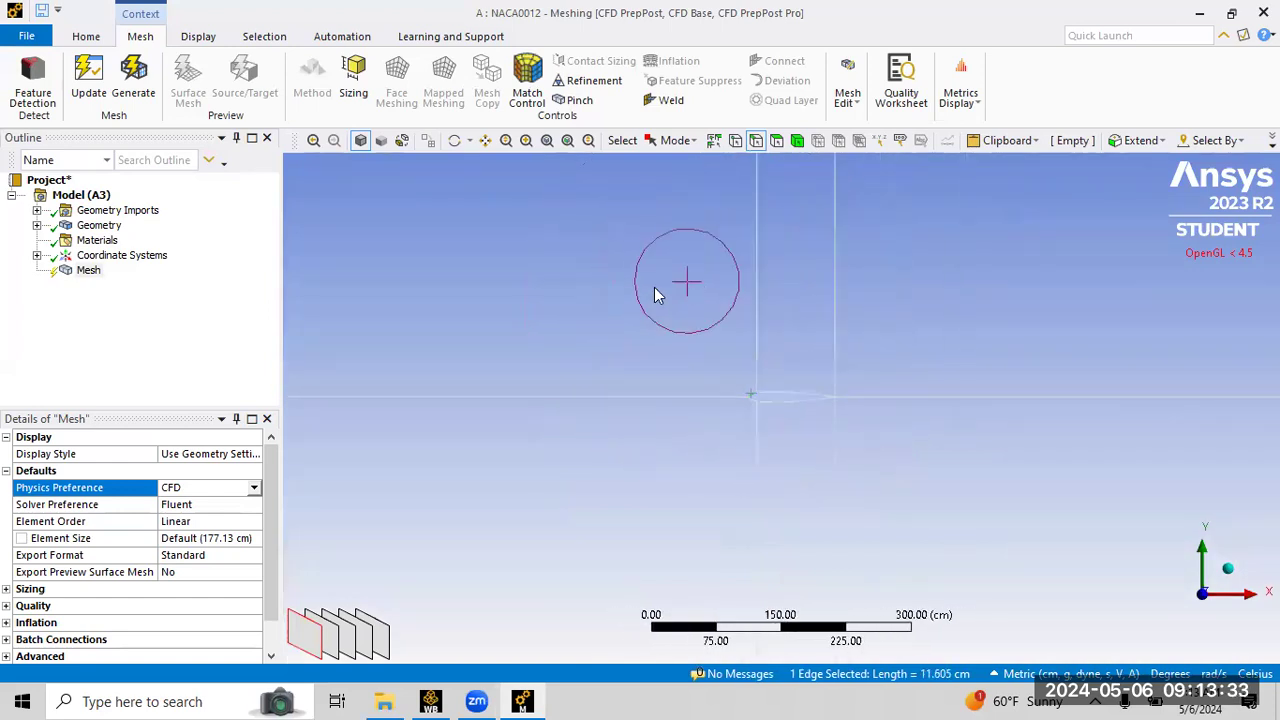
click(561, 292)
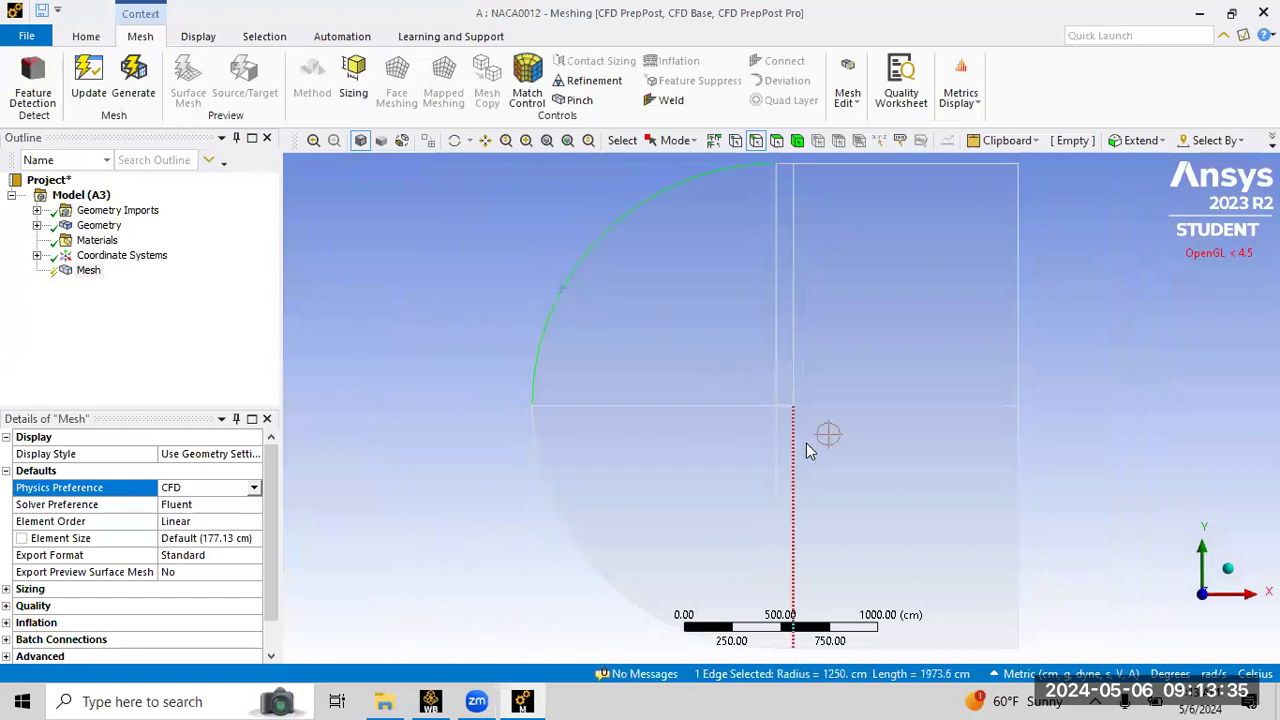
click(588, 540)
click(496, 551)
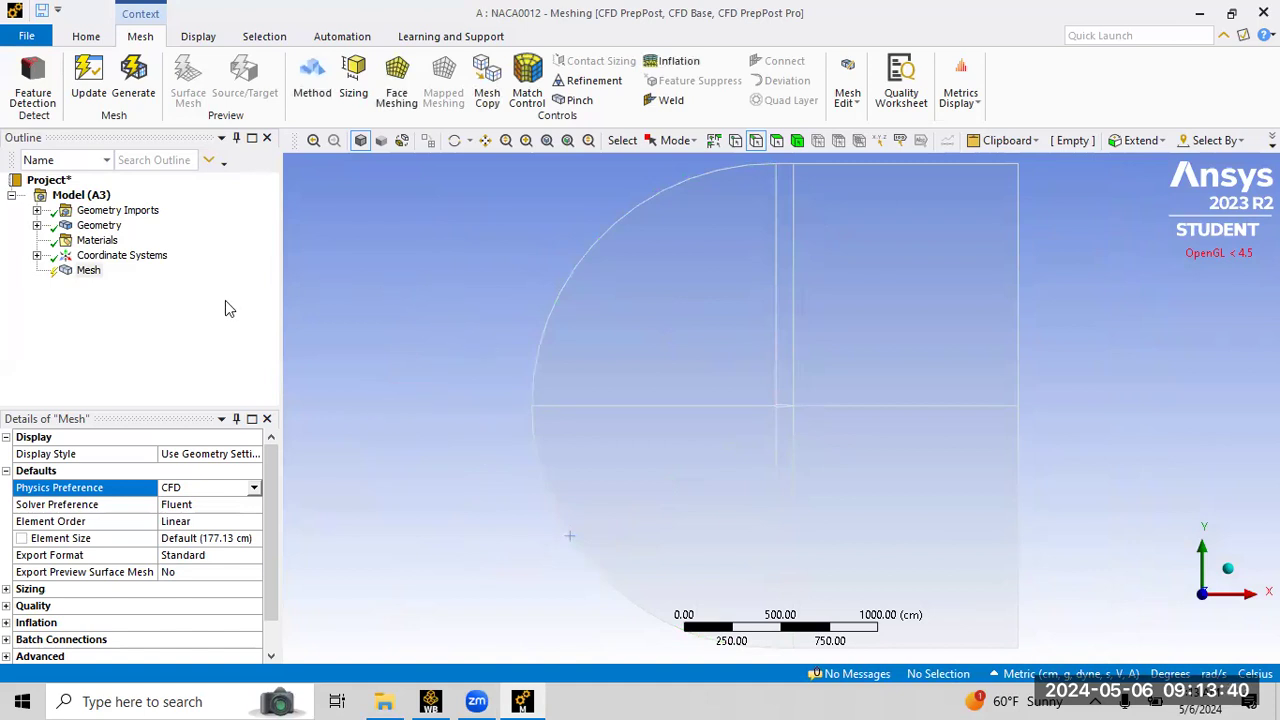
Examine how the edge, face, body and vertex selection filters pick different entities of the domain.
click(760, 140)
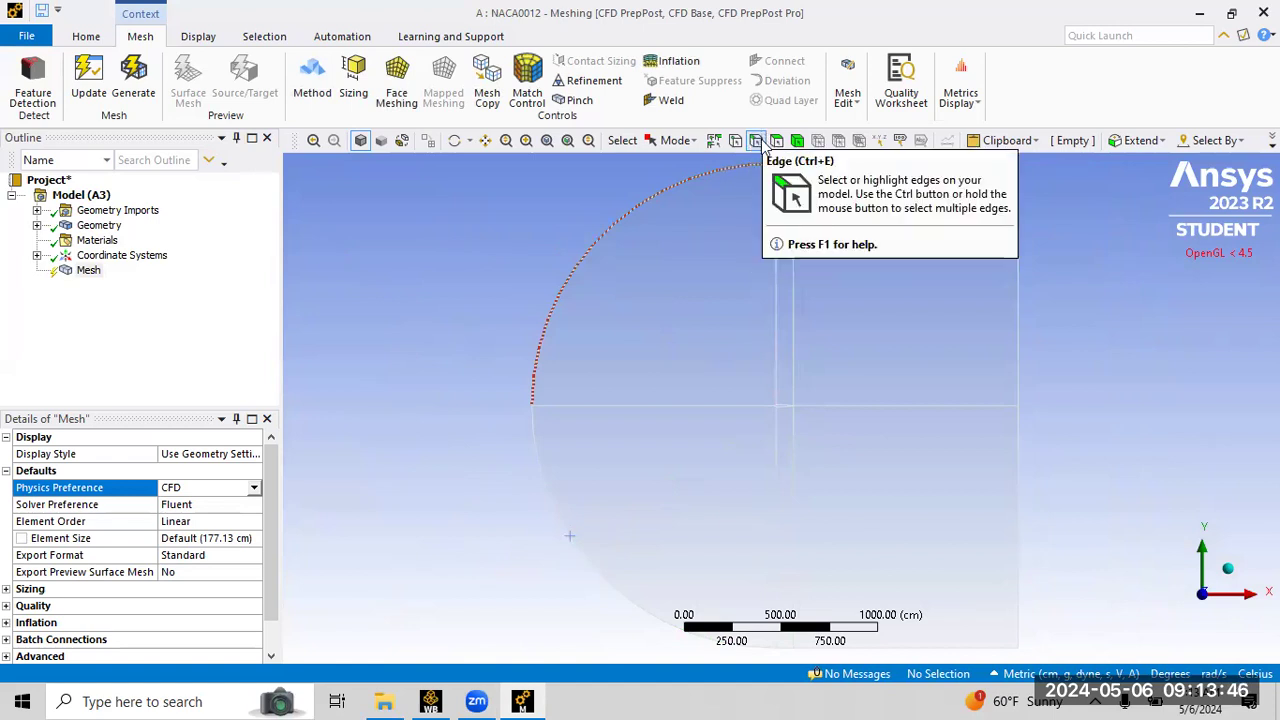
click(870, 403)
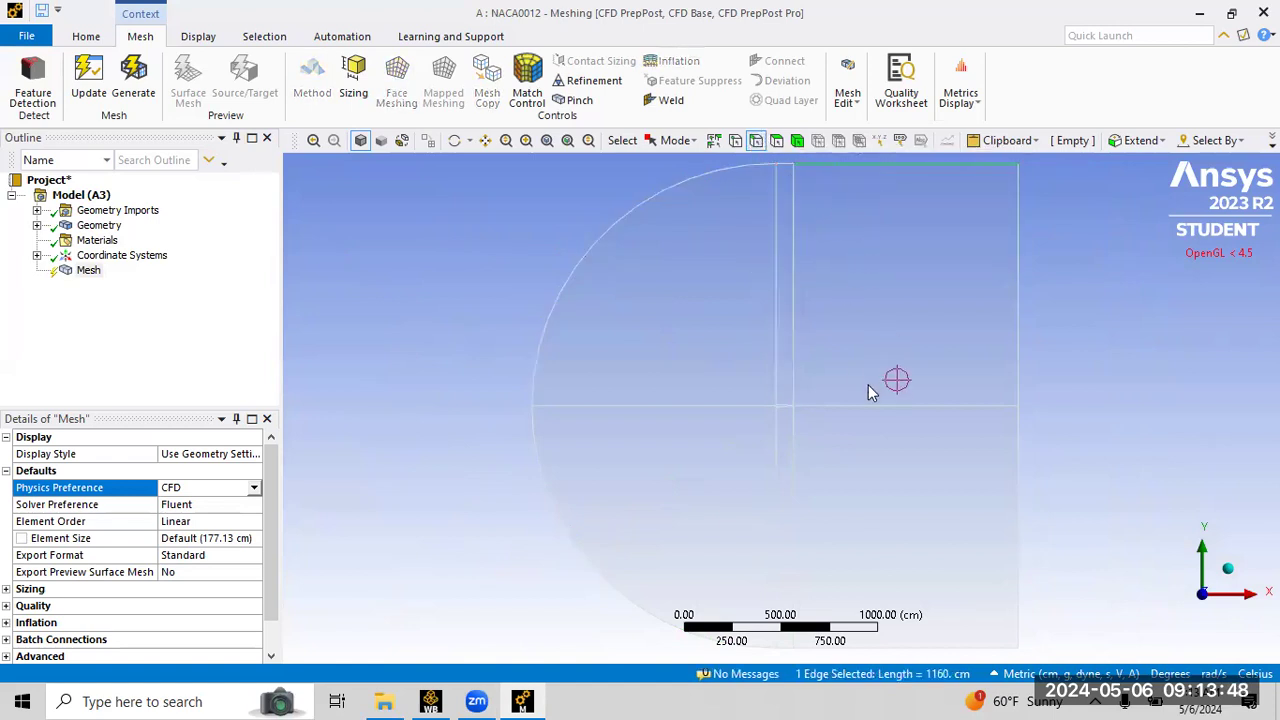
click(776, 140)
click(900, 222)
click(785, 246)
click(737, 251)
click(700, 492)
click(797, 140)
click(848, 220)
click(735, 140)
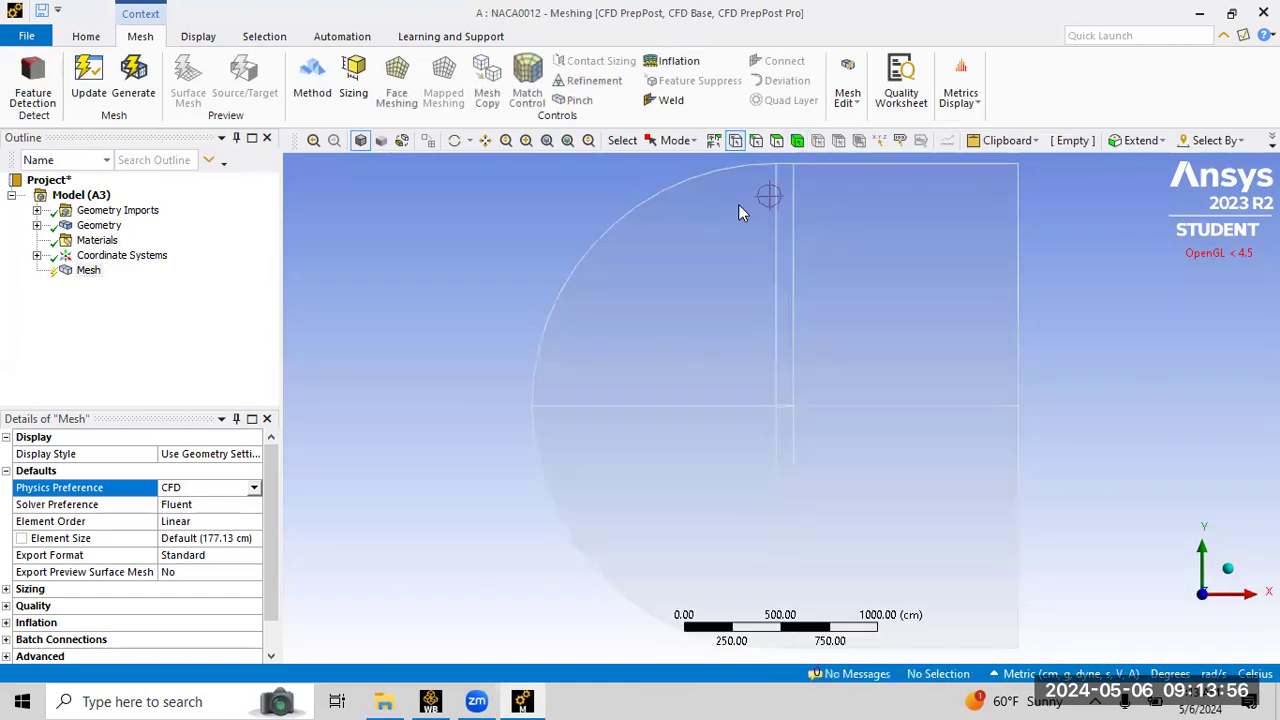
Activate the edge selection filter and insert a Sizing control under Mesh.
click(756, 140)
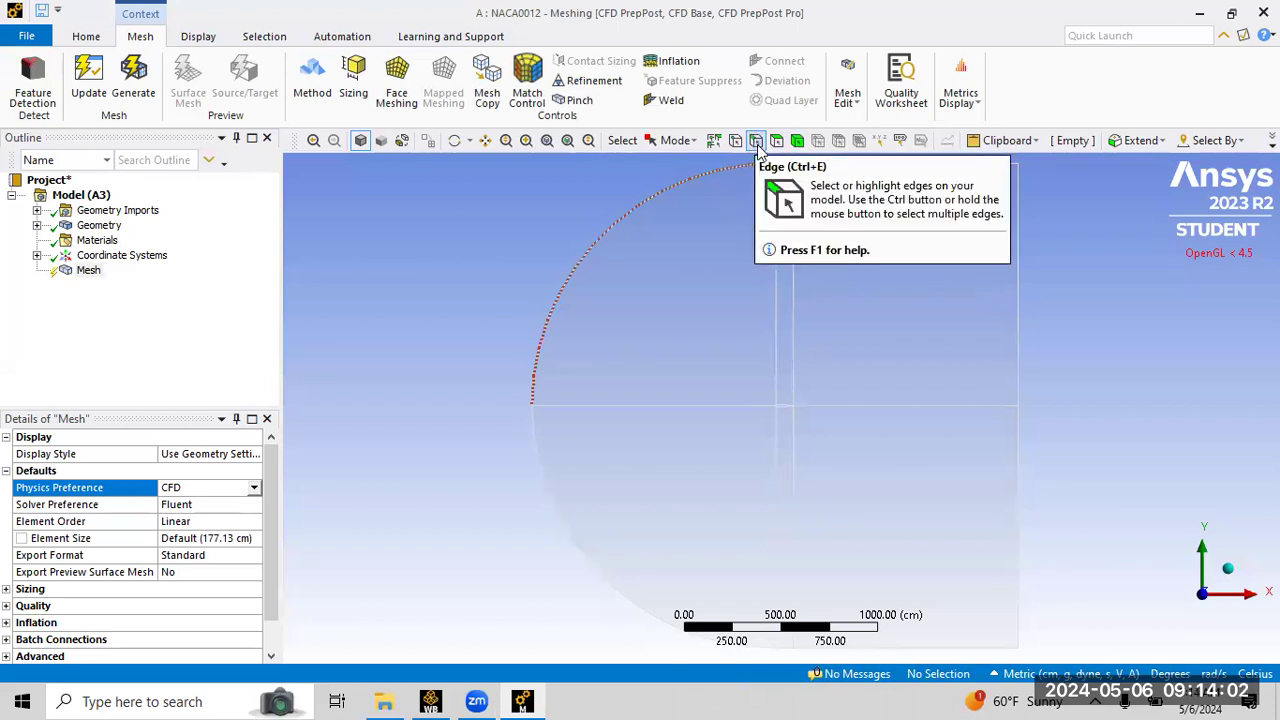
right_click(95, 278)
mouse_move(150, 282)
click(337, 315)
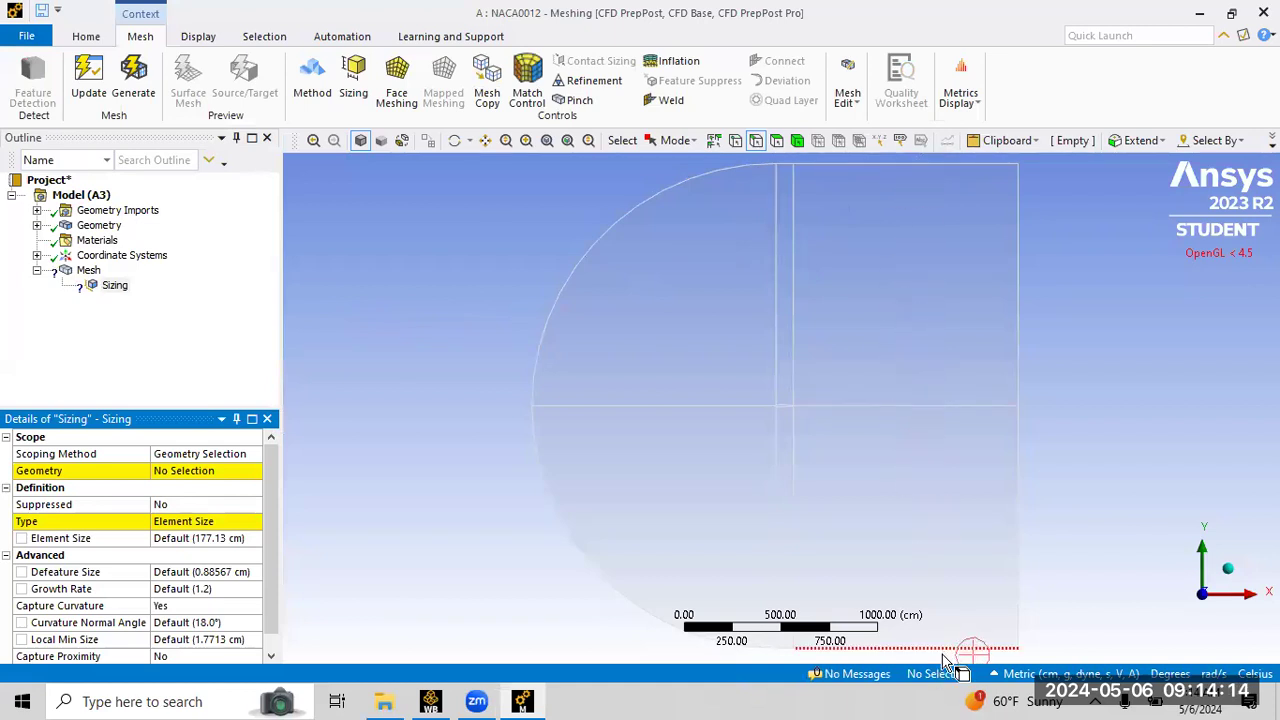
Scope the sizing to the three horizontal edges of the rectangular region downstream of the airfoil.
click(167, 476)
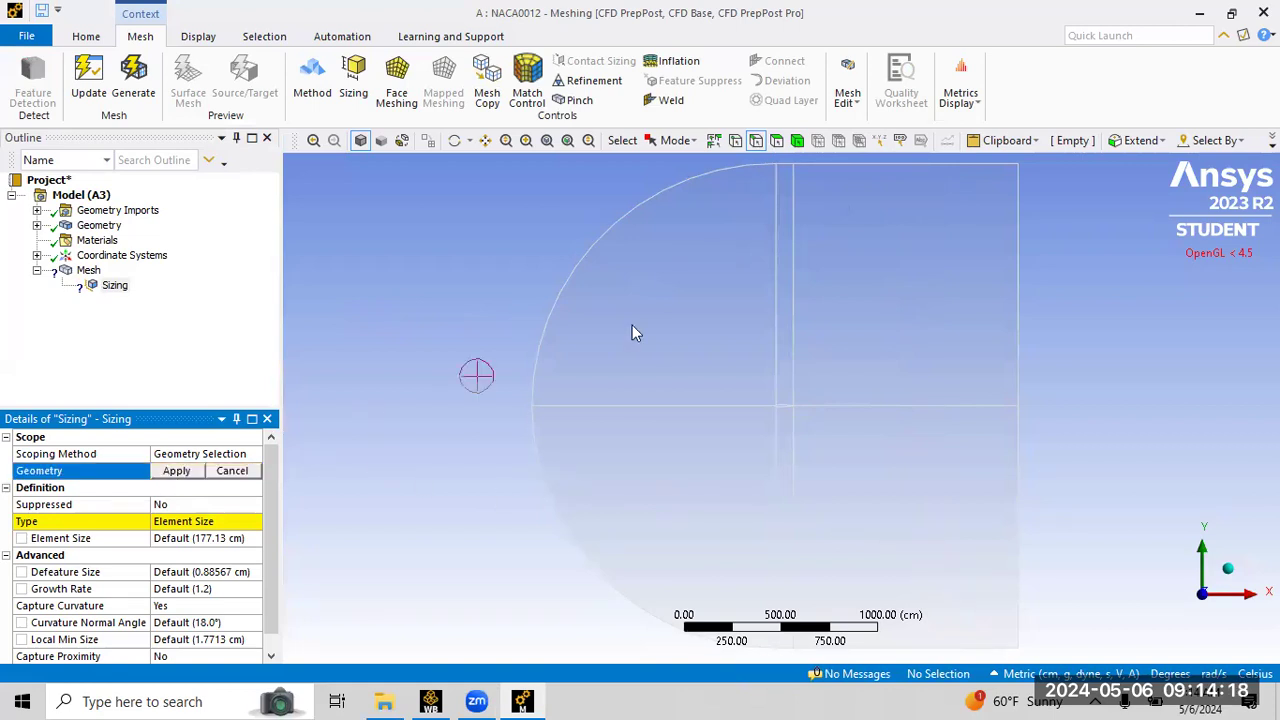
click(975, 166)
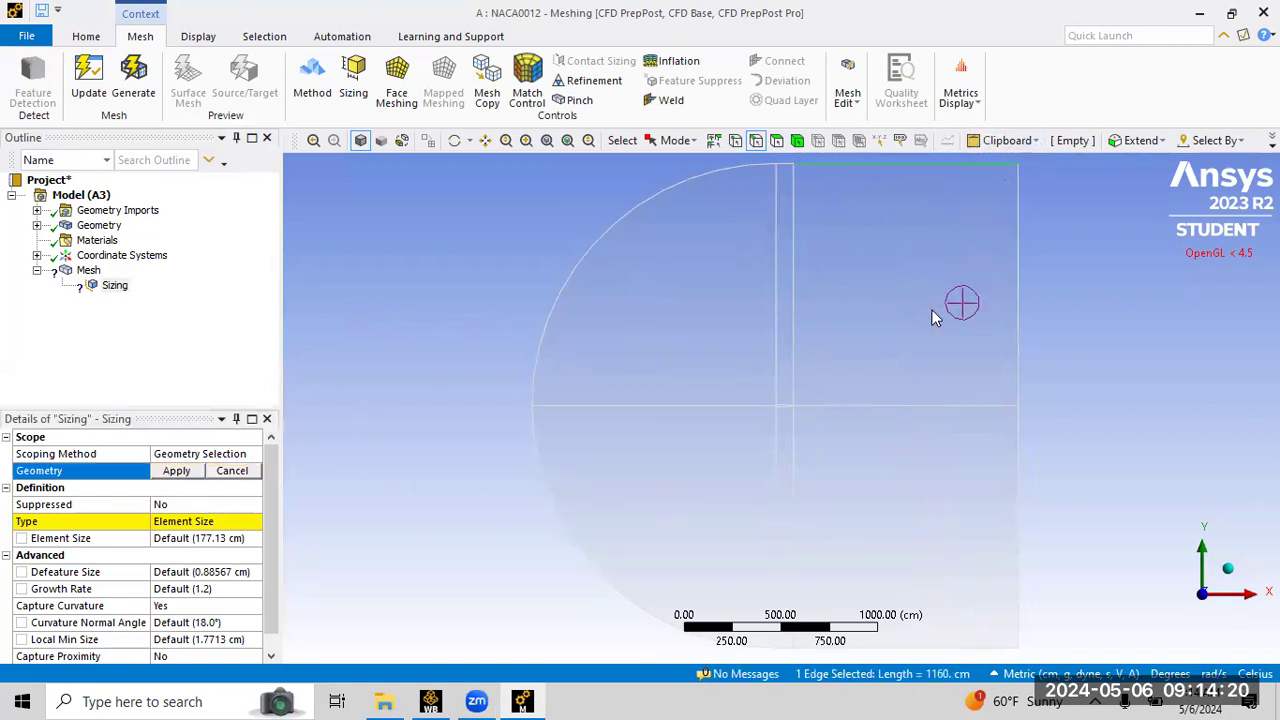
ctrl+click(926, 406)
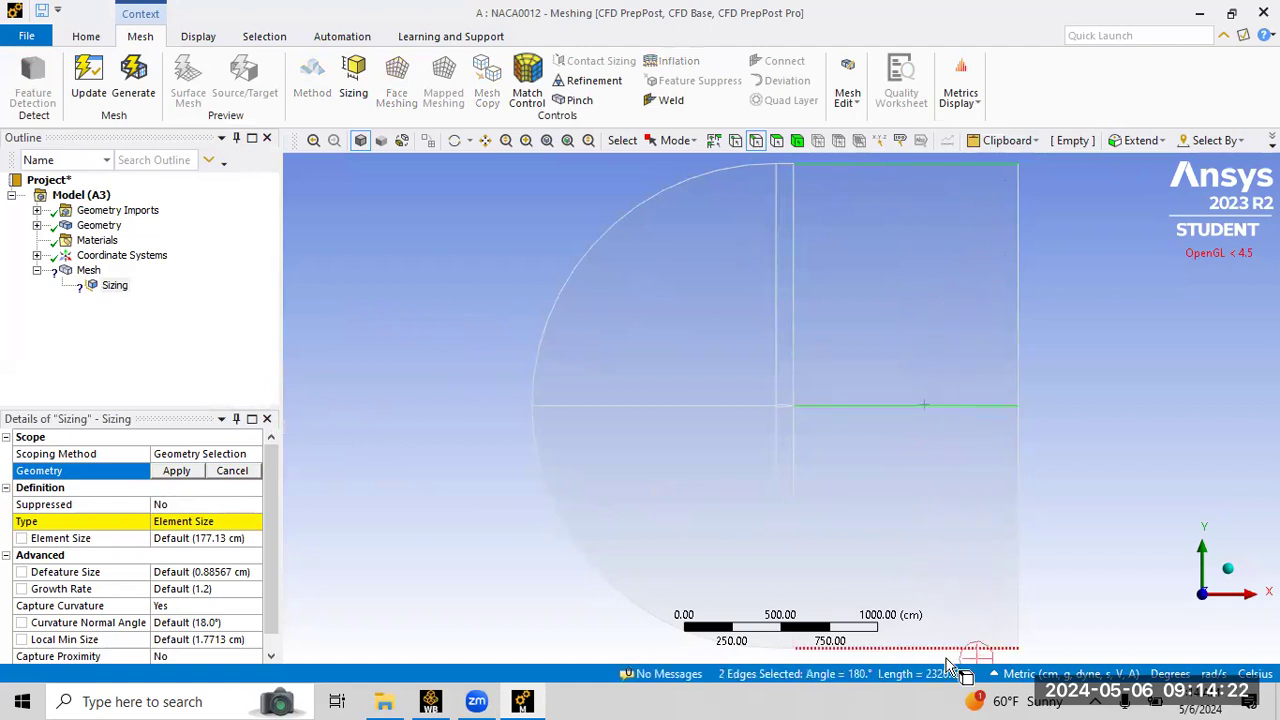
ctrl+click(958, 647)
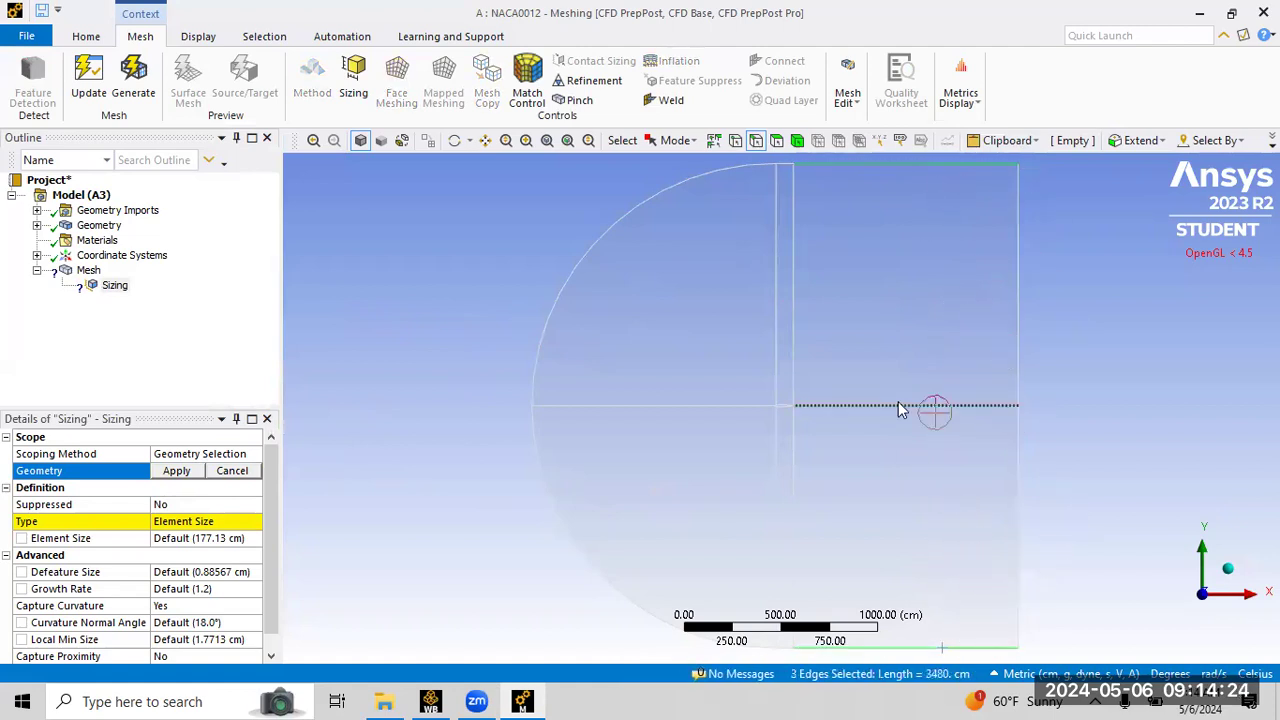
click(170, 471)
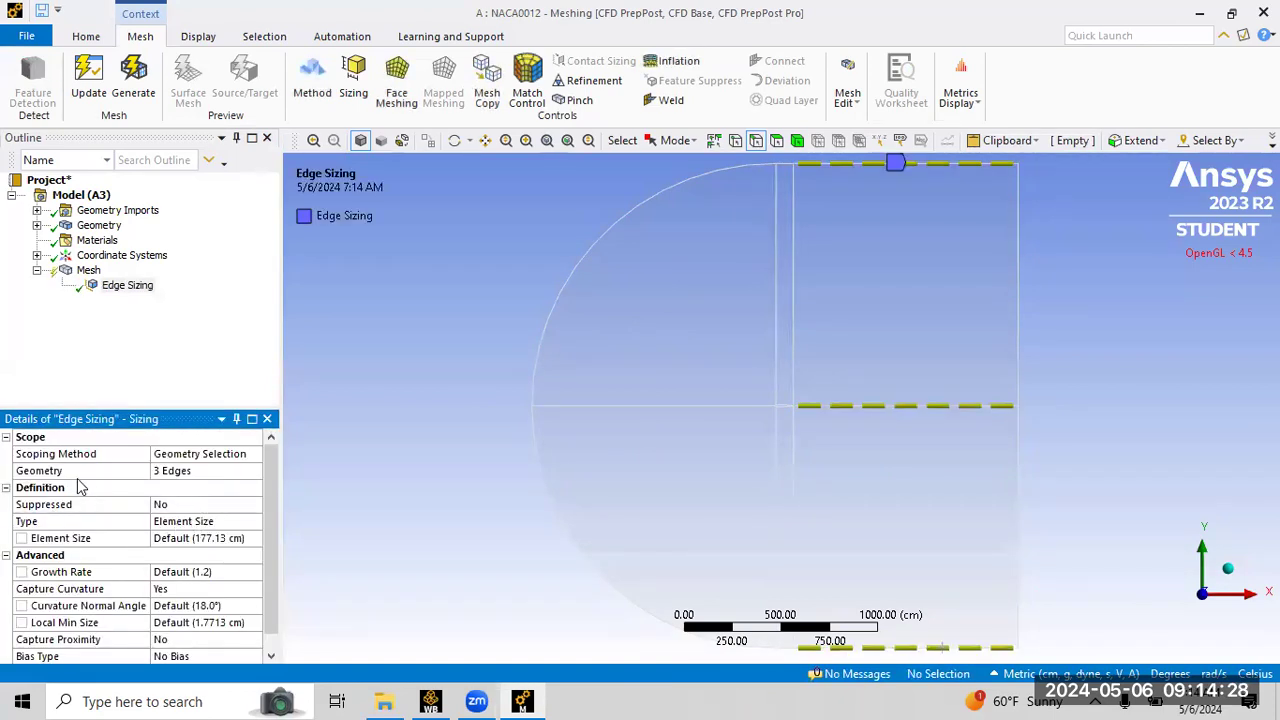
Define the edge sizing by Number of Divisions with 100 divisions.
click(183, 521)
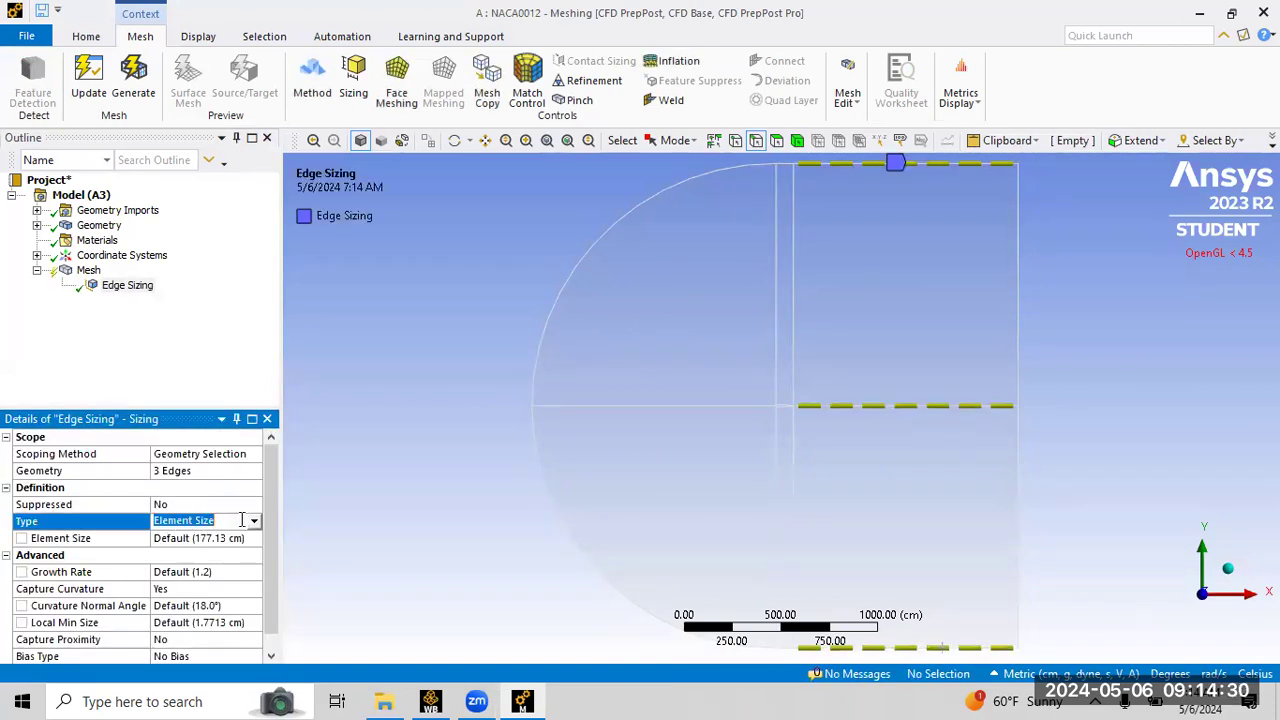
click(257, 521)
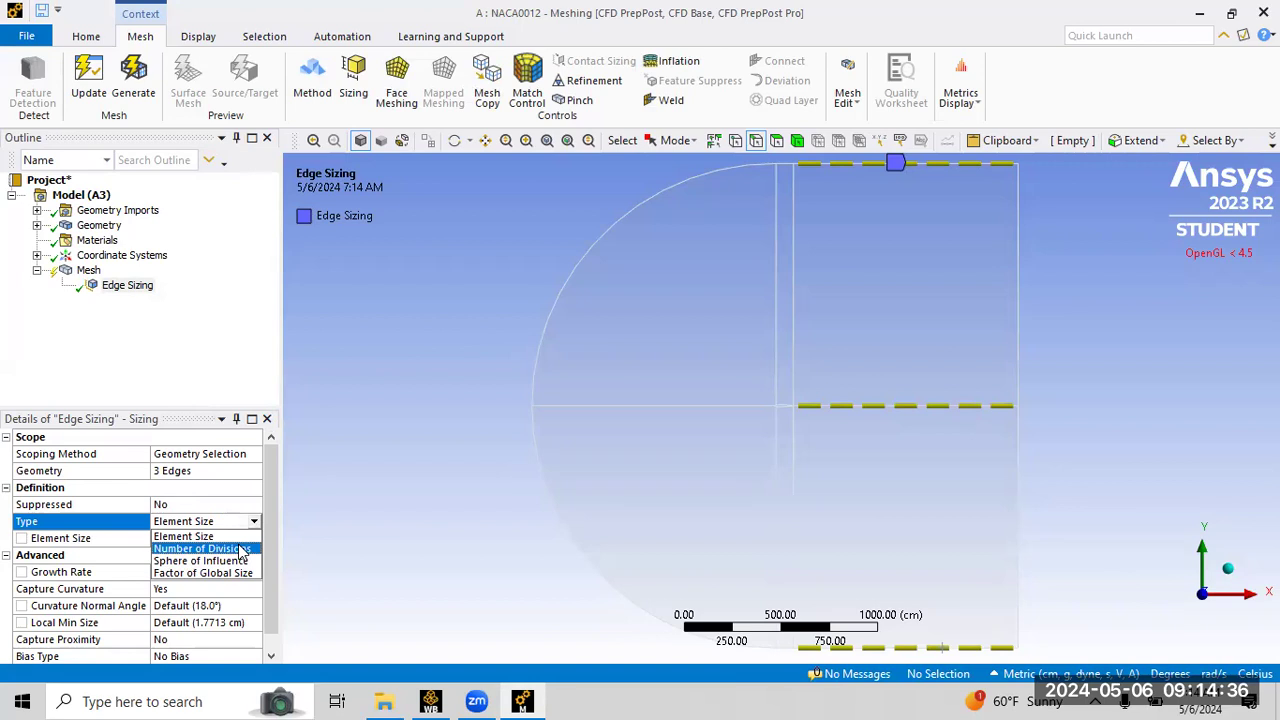
click(241, 549)
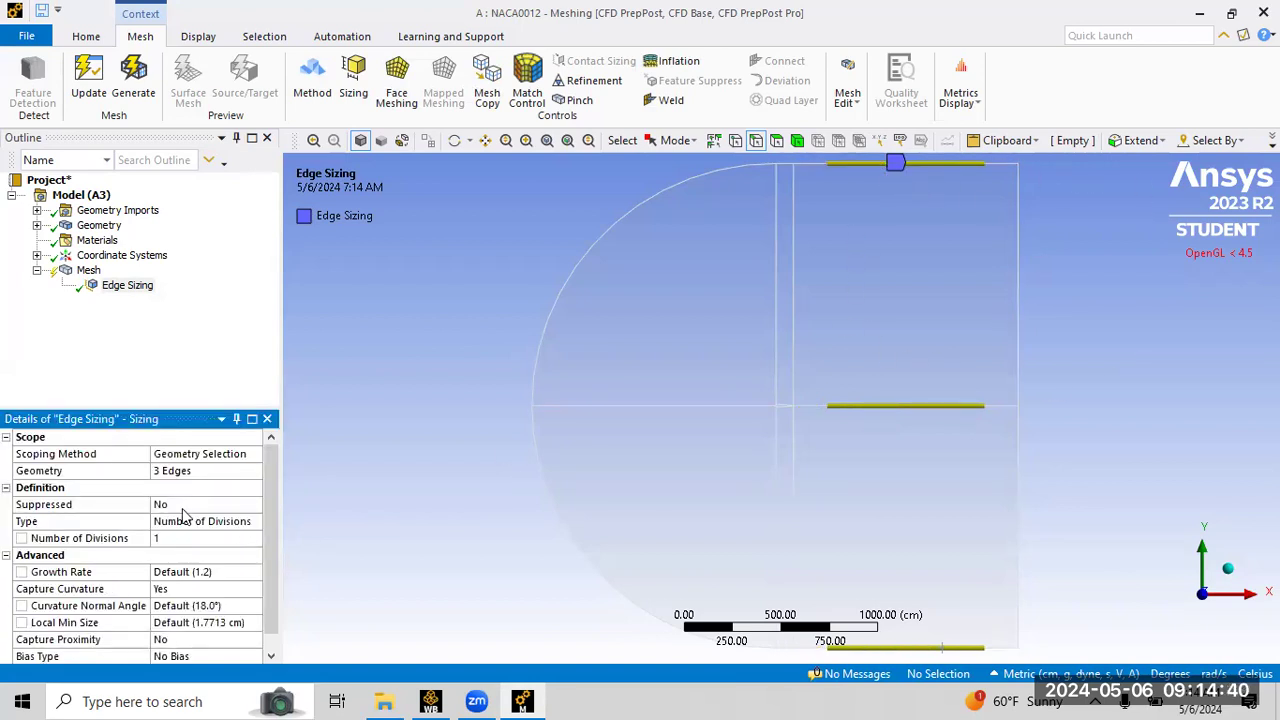
click(168, 540)
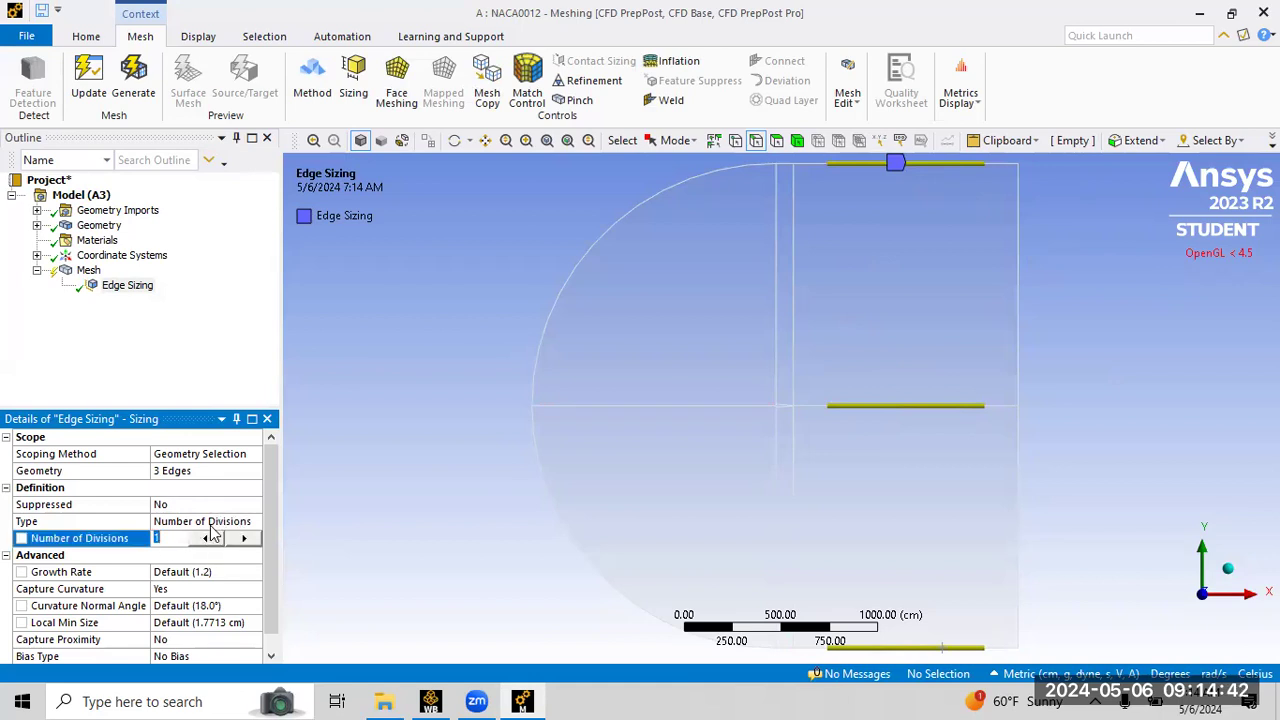
text(100)
key(Return)
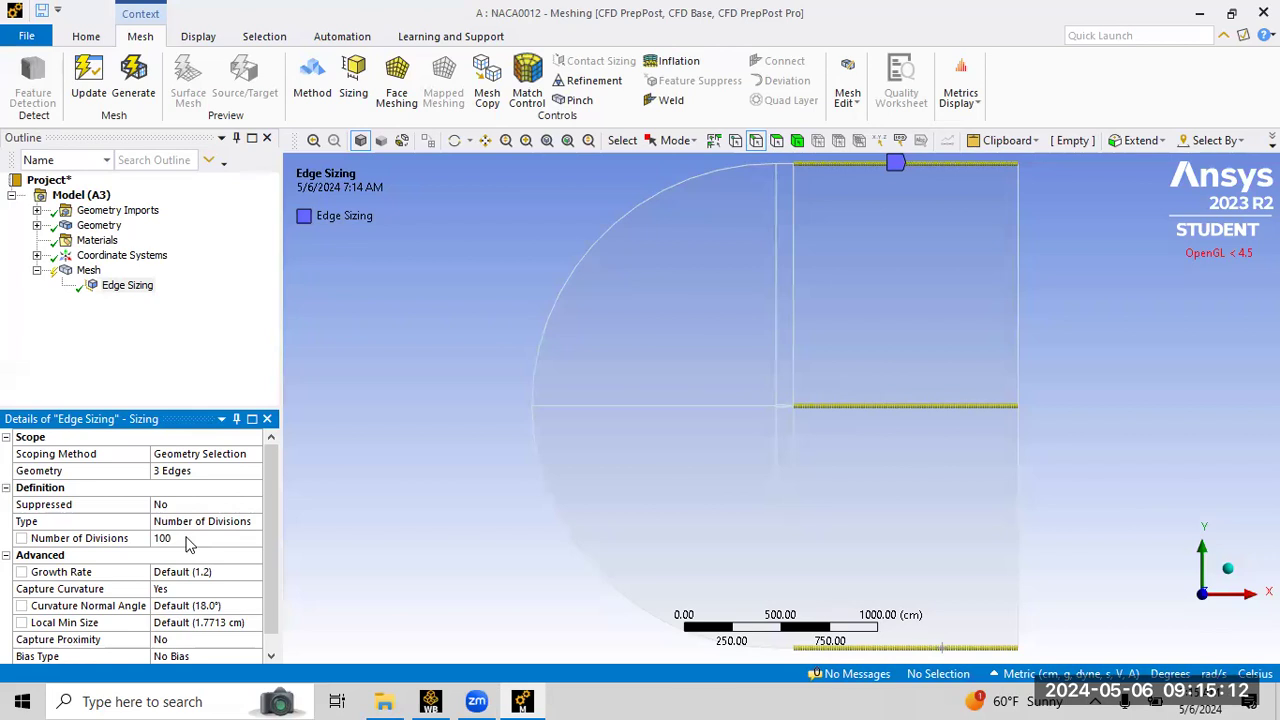
Set Capture Curvature to No for the edge sizing.
scroll(278, 538, down, 1)
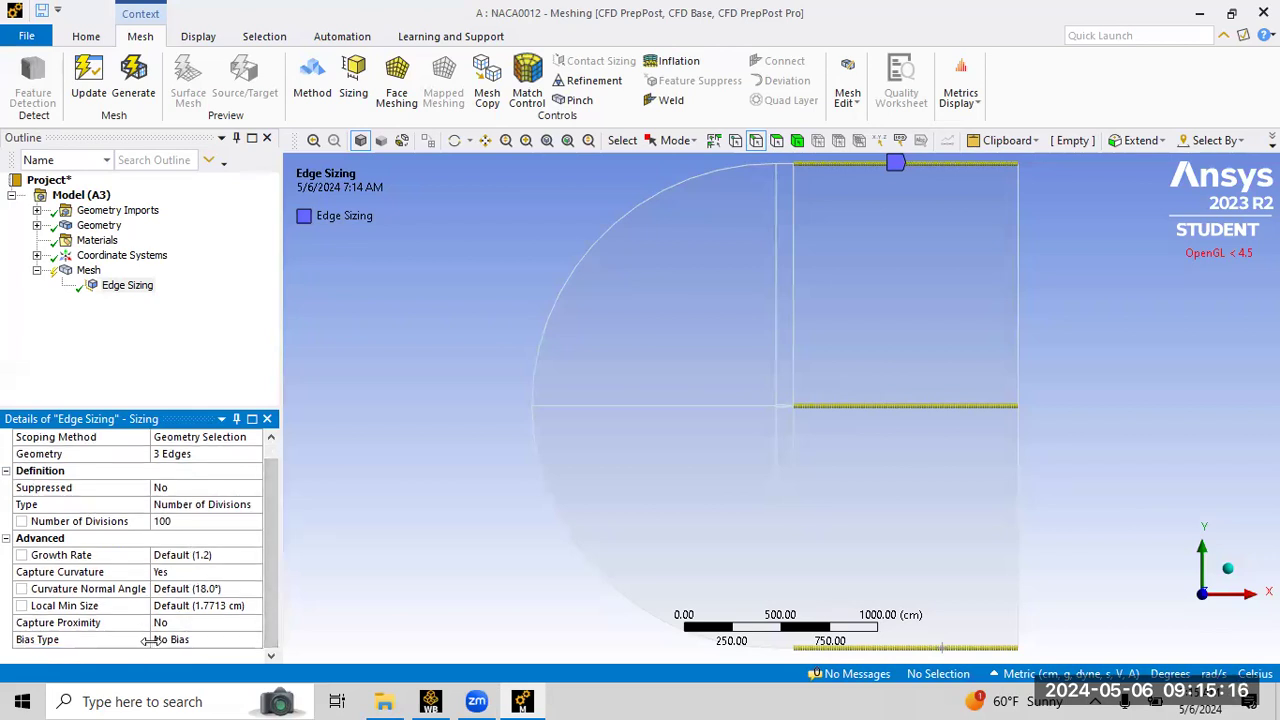
click(249, 573)
click(254, 572)
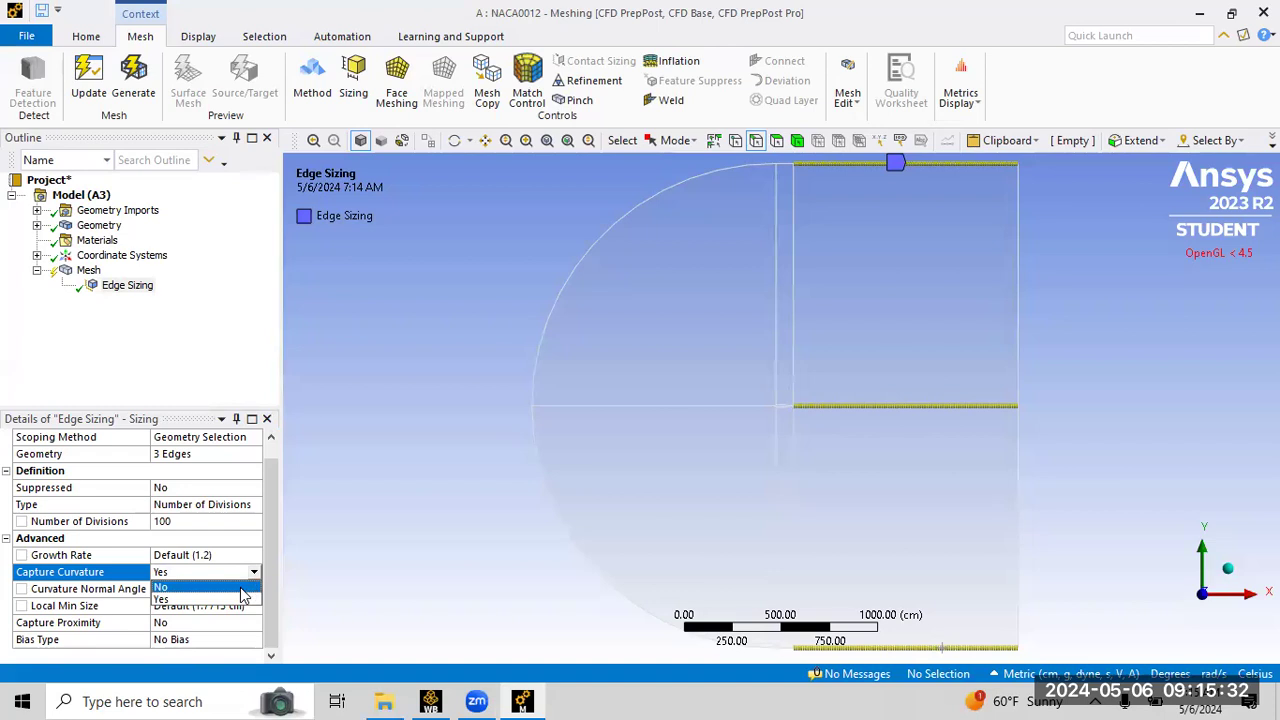
click(241, 588)
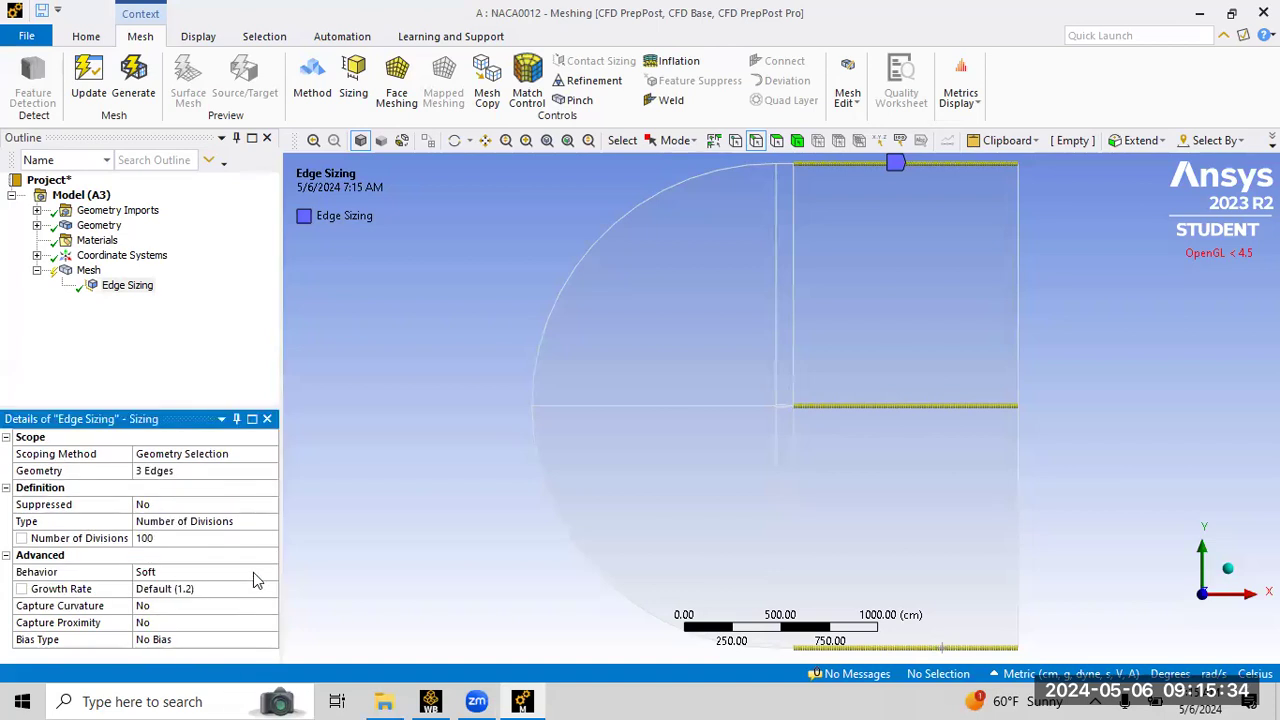
Set the Behavior of the edge sizing to Hard.
click(253, 572)
click(270, 576)
click(255, 601)
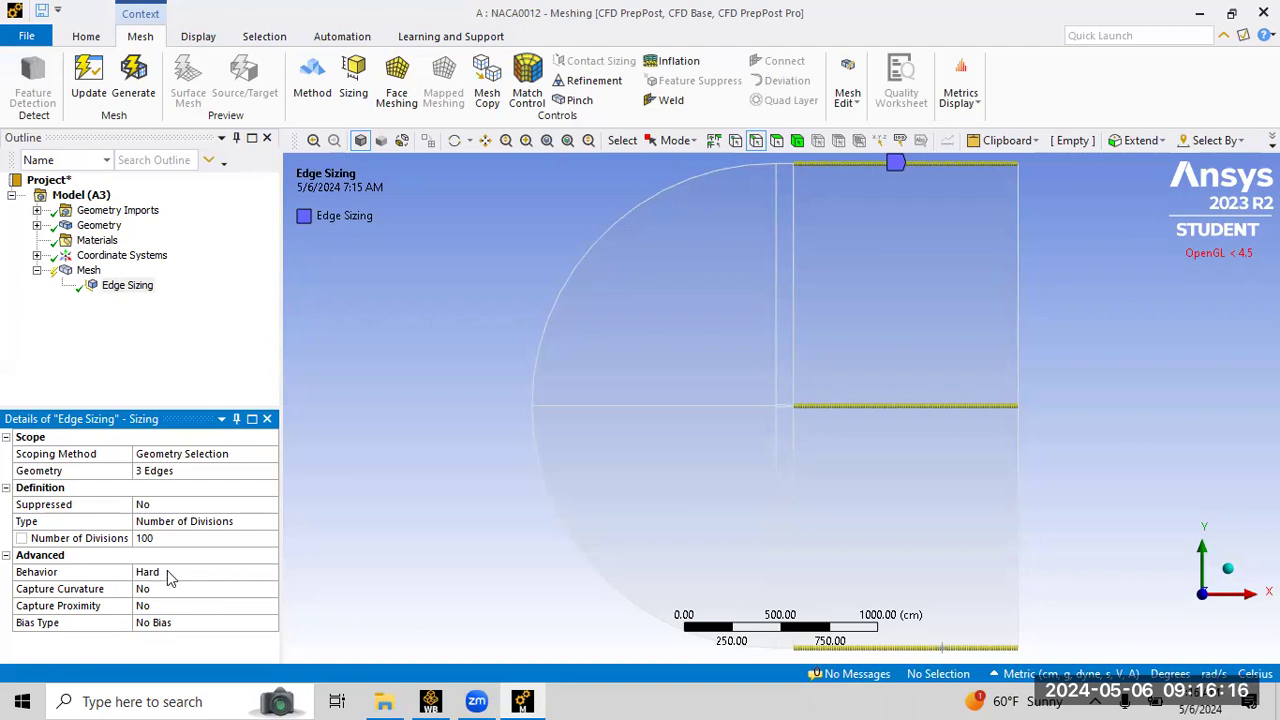
Examine the division spacing along the downstream centerline edge, close to the airfoil's trailing edge.
drag(833, 376, 951, 460)
scroll(793, 366, up, 5)
scroll(760, 230, down, 10)
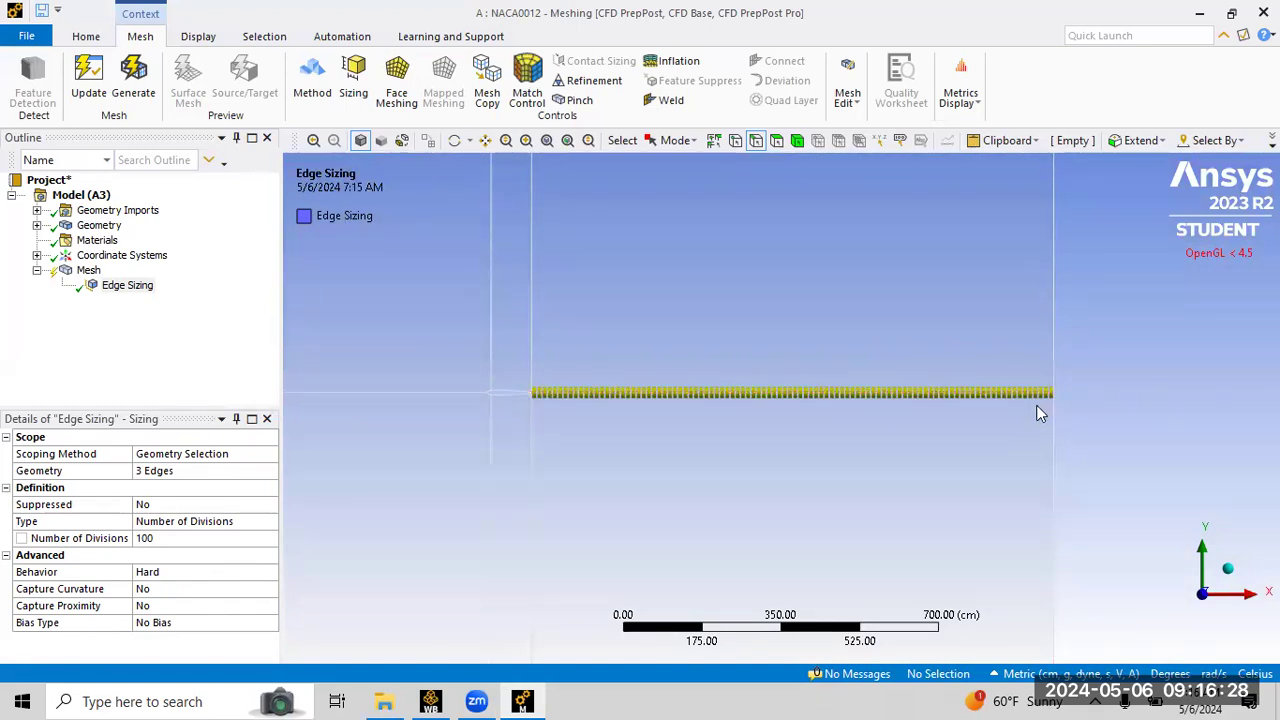
right_drag(442, 345, 565, 421)
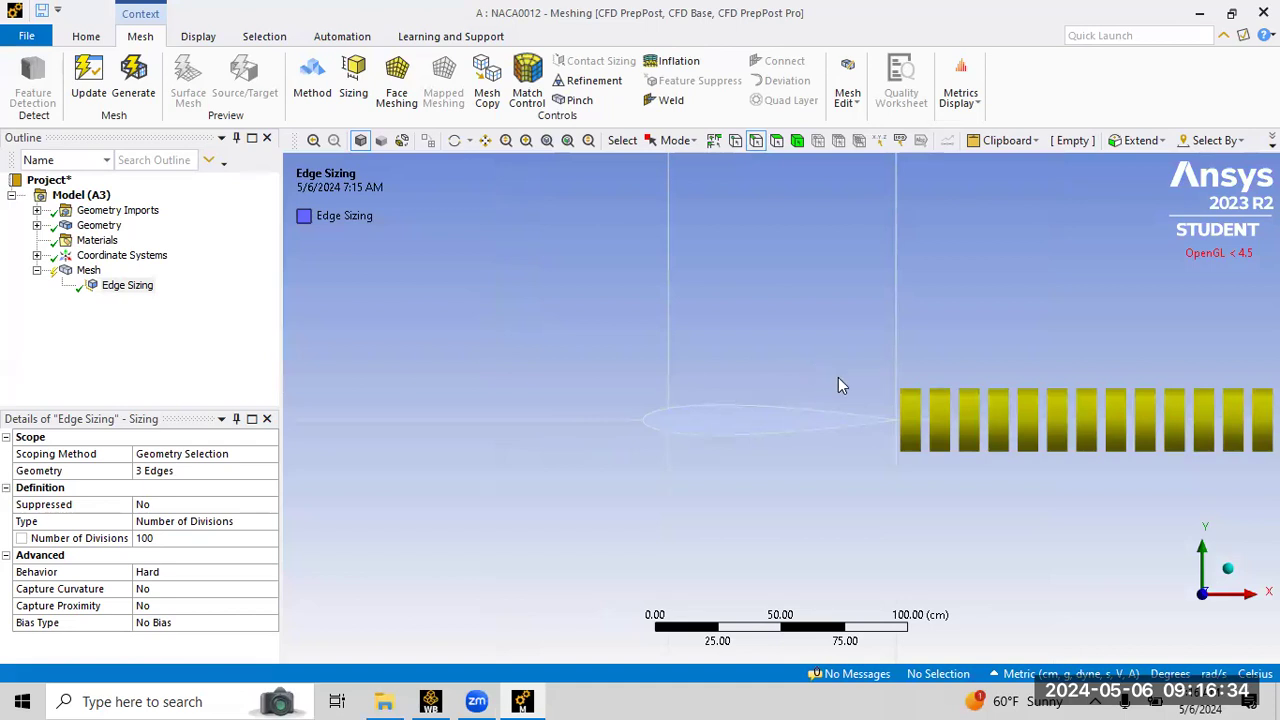
scroll(898, 390, down, 1)
scroll(924, 398, down, 6)
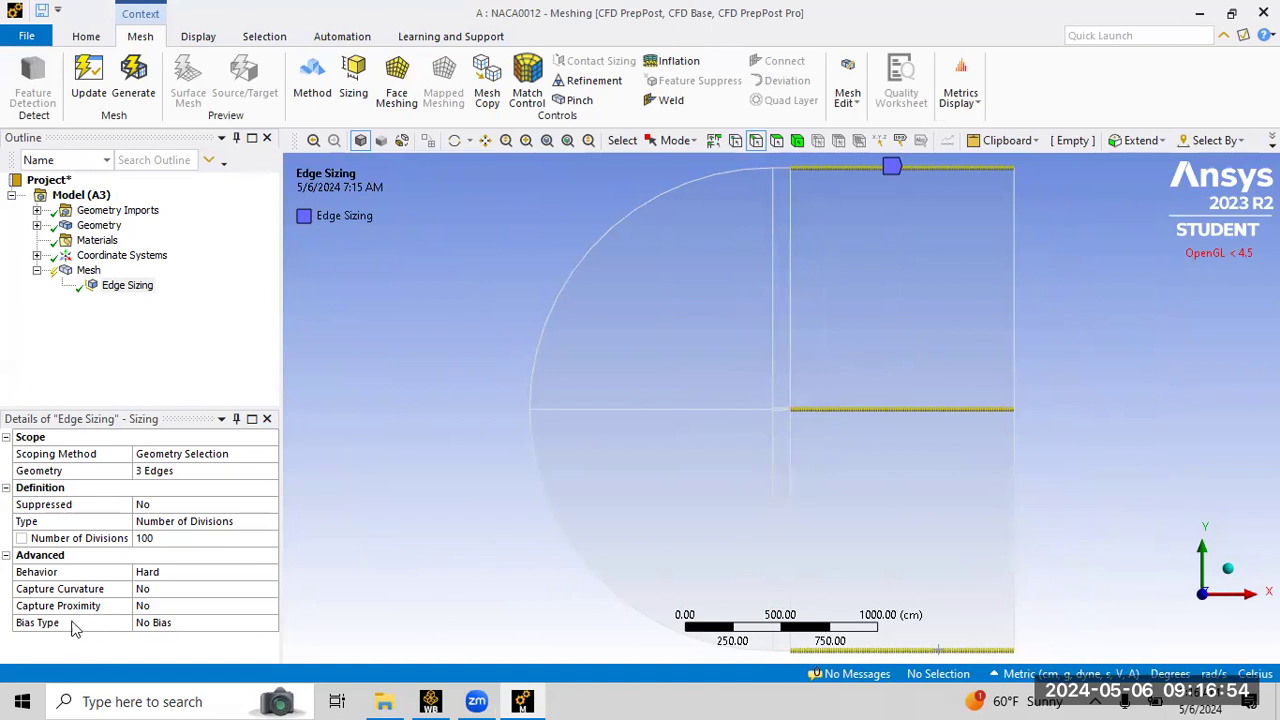
click(155, 625)
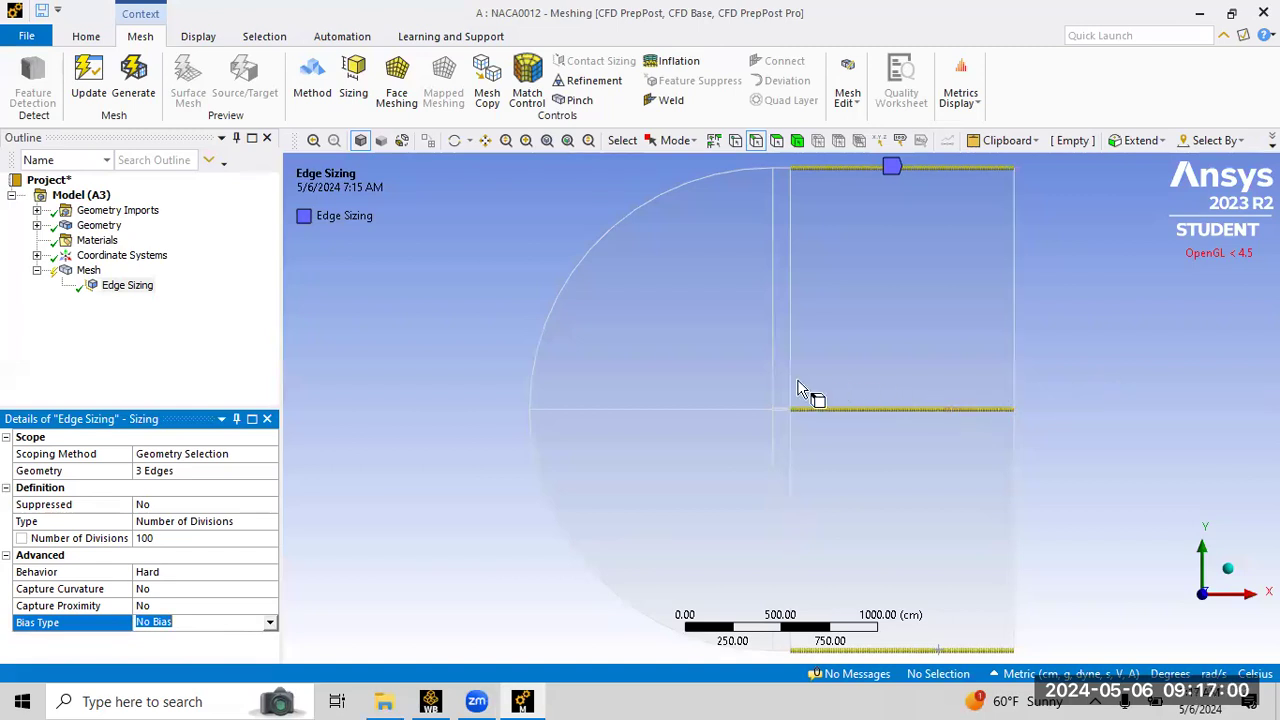
scroll(823, 434, up, 5)
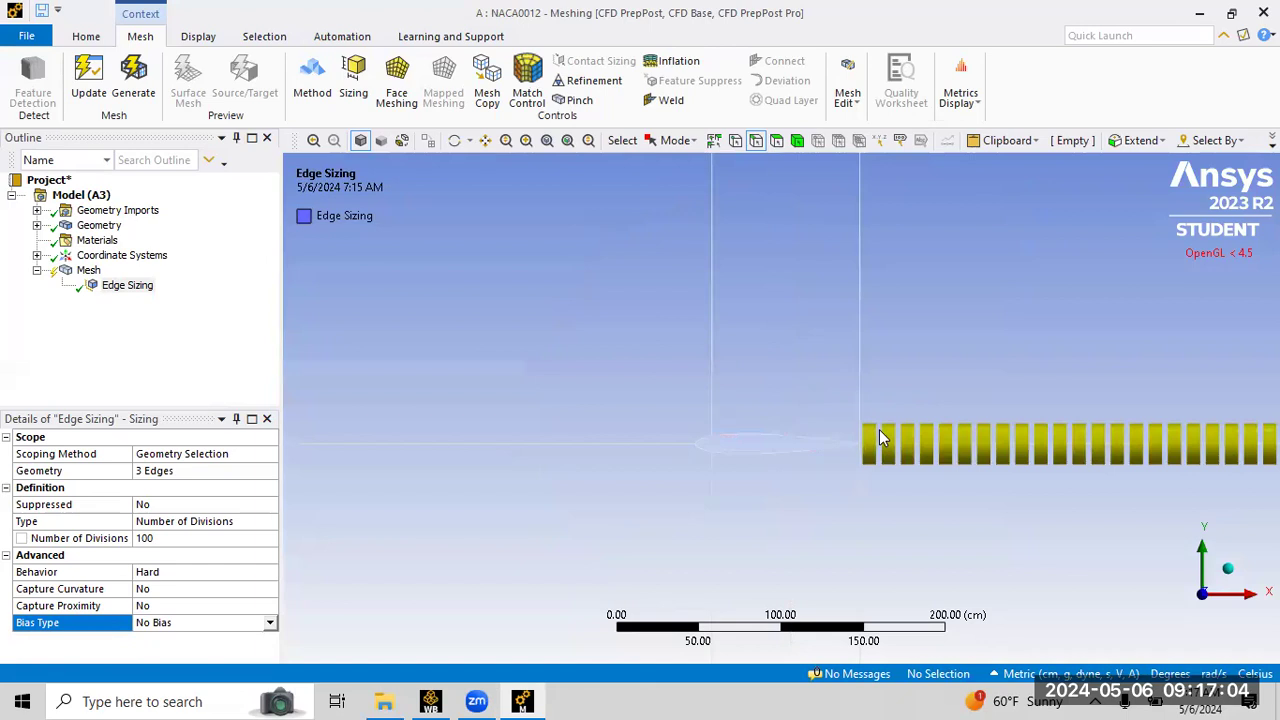
scroll(1016, 510, down, 5)
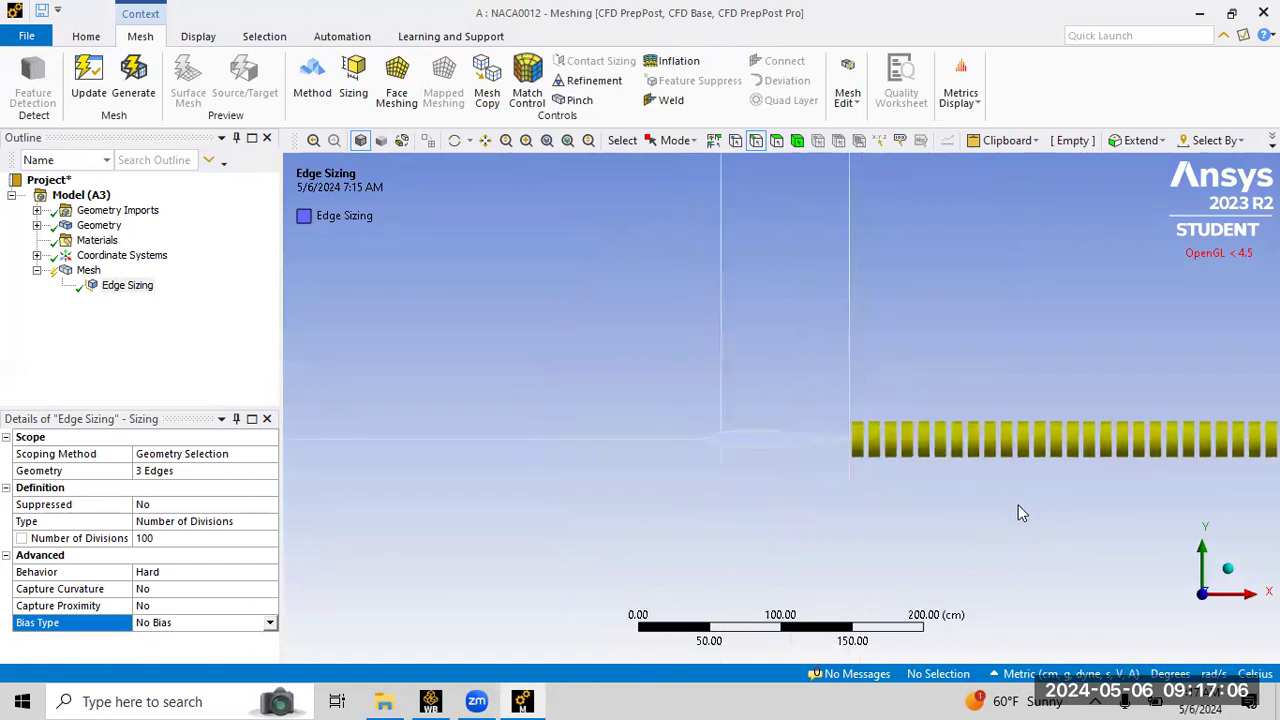
scroll(804, 444, down, 2)
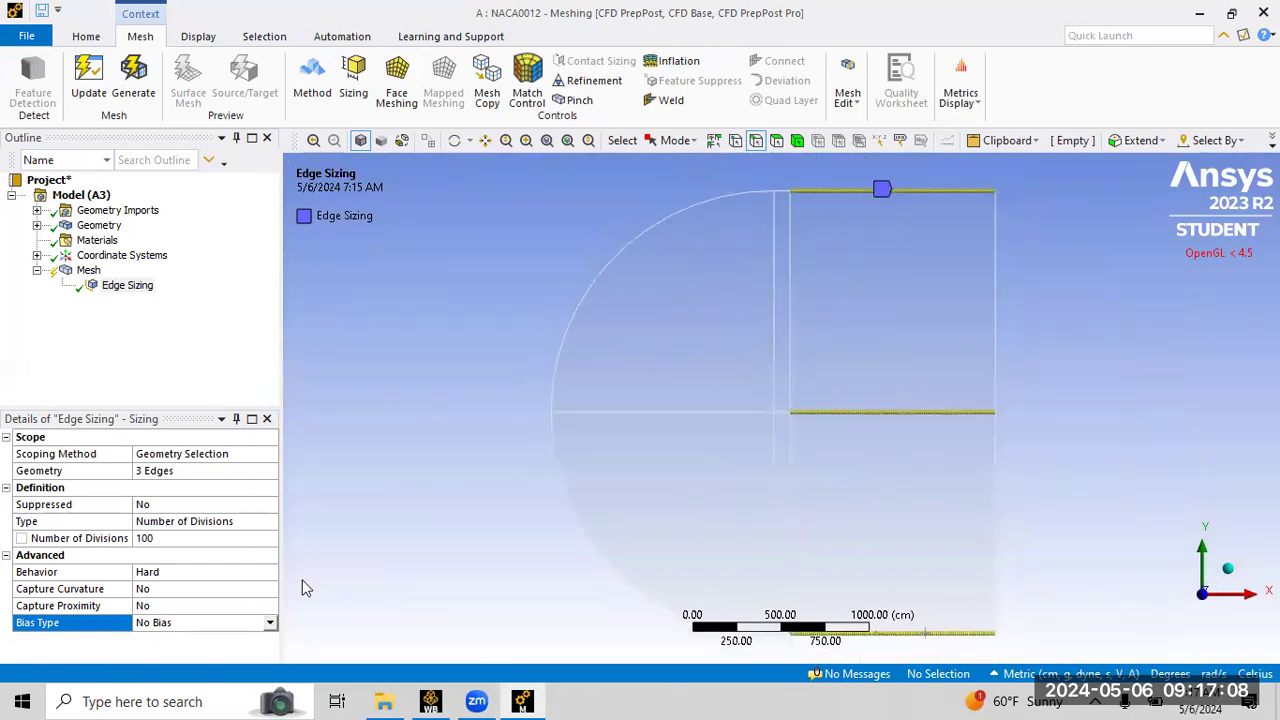
Set the edge sizing's Bias Type to the short-to-long pattern with a Bias Factor of 200.
click(268, 622)
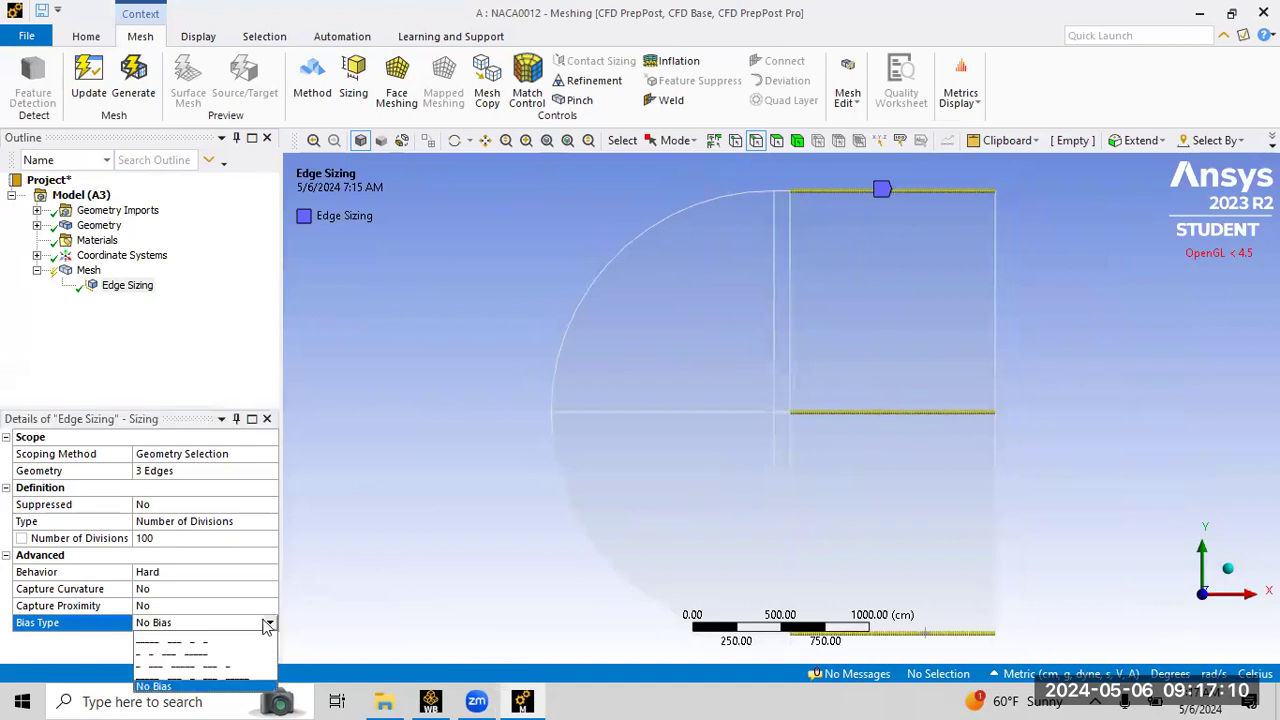
click(212, 654)
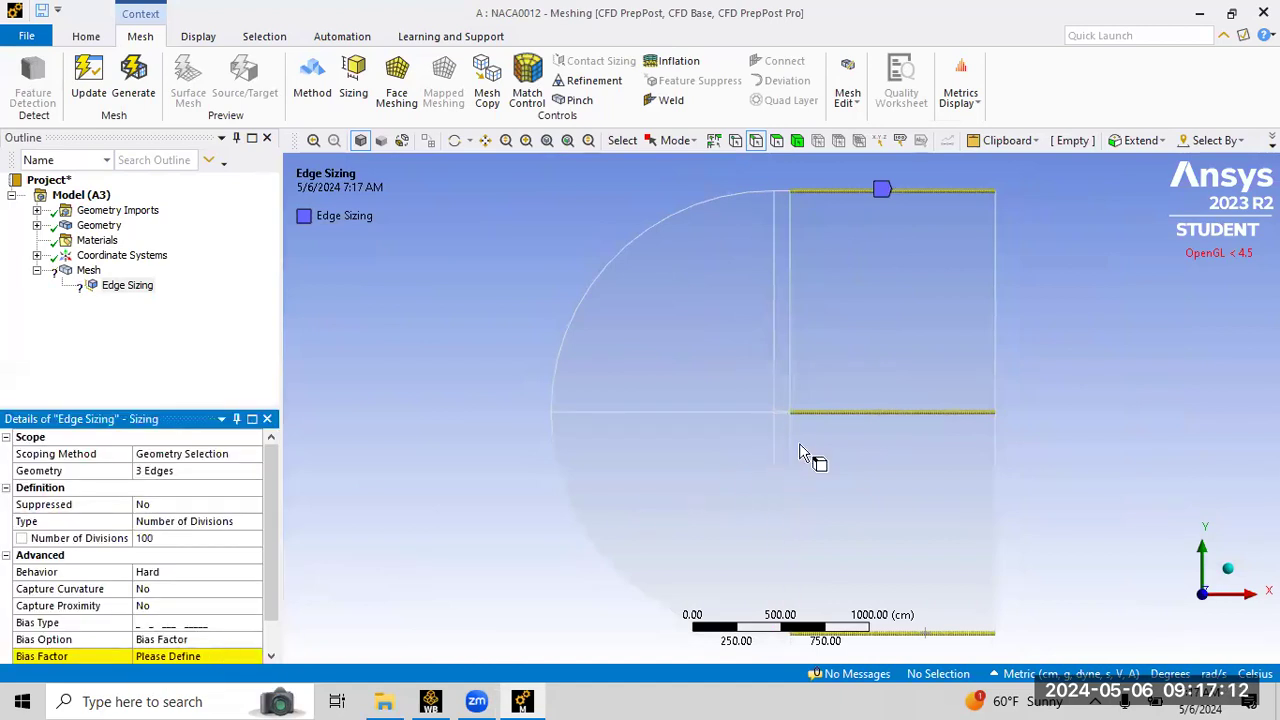
click(200, 652)
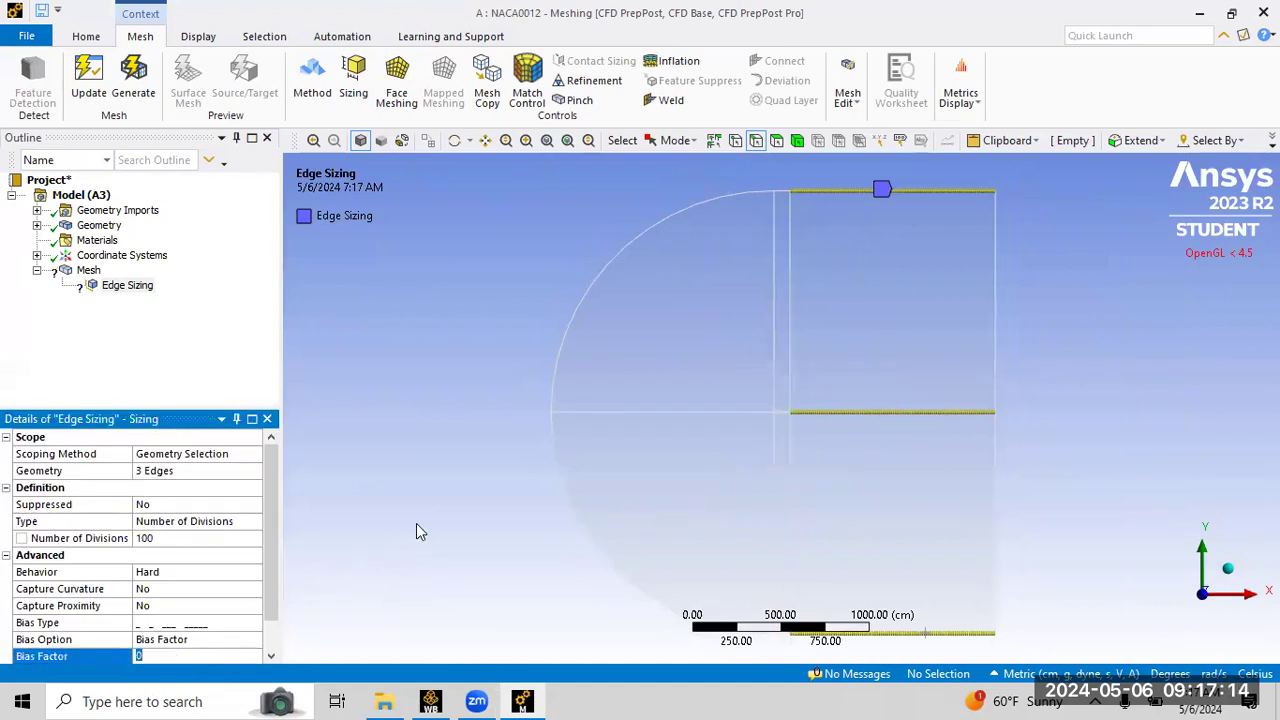
text(200)
key(Return)
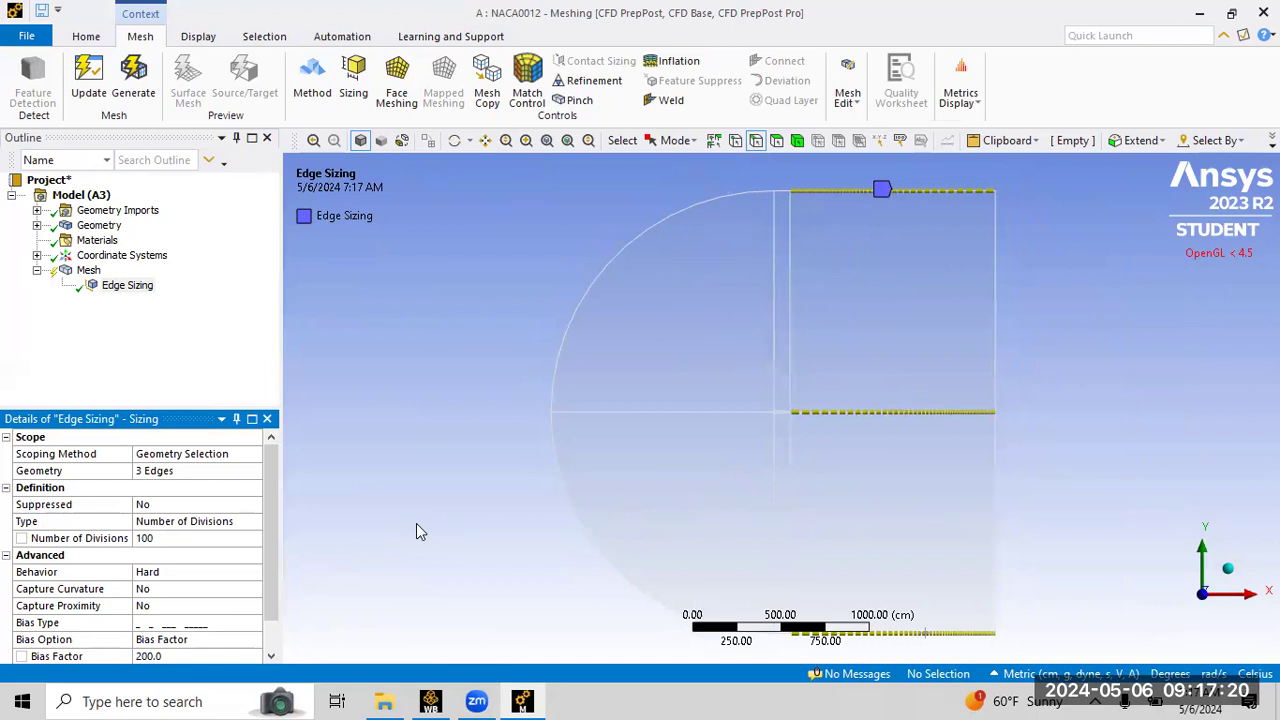
Apply Reverse Bias to the middle and bottom horizontal edges of the downstream region.
click(255, 472)
click(300, 484)
drag(270, 478, 270, 529)
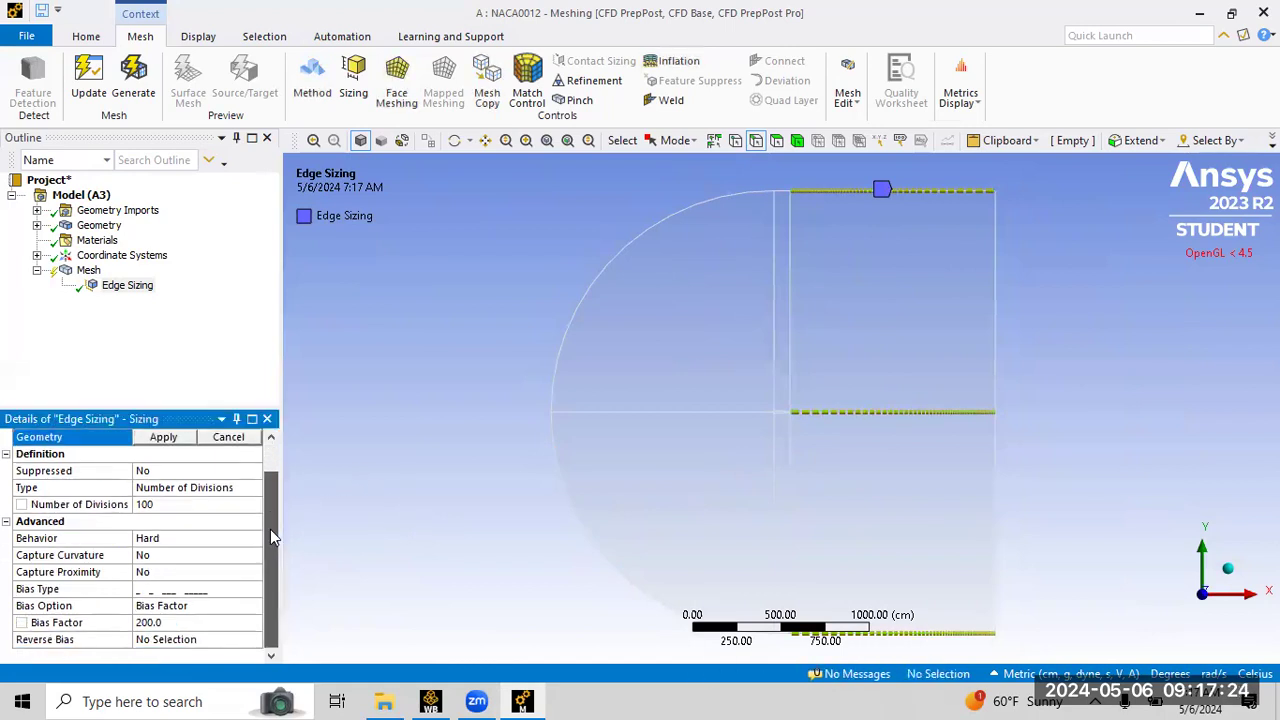
click(163, 437)
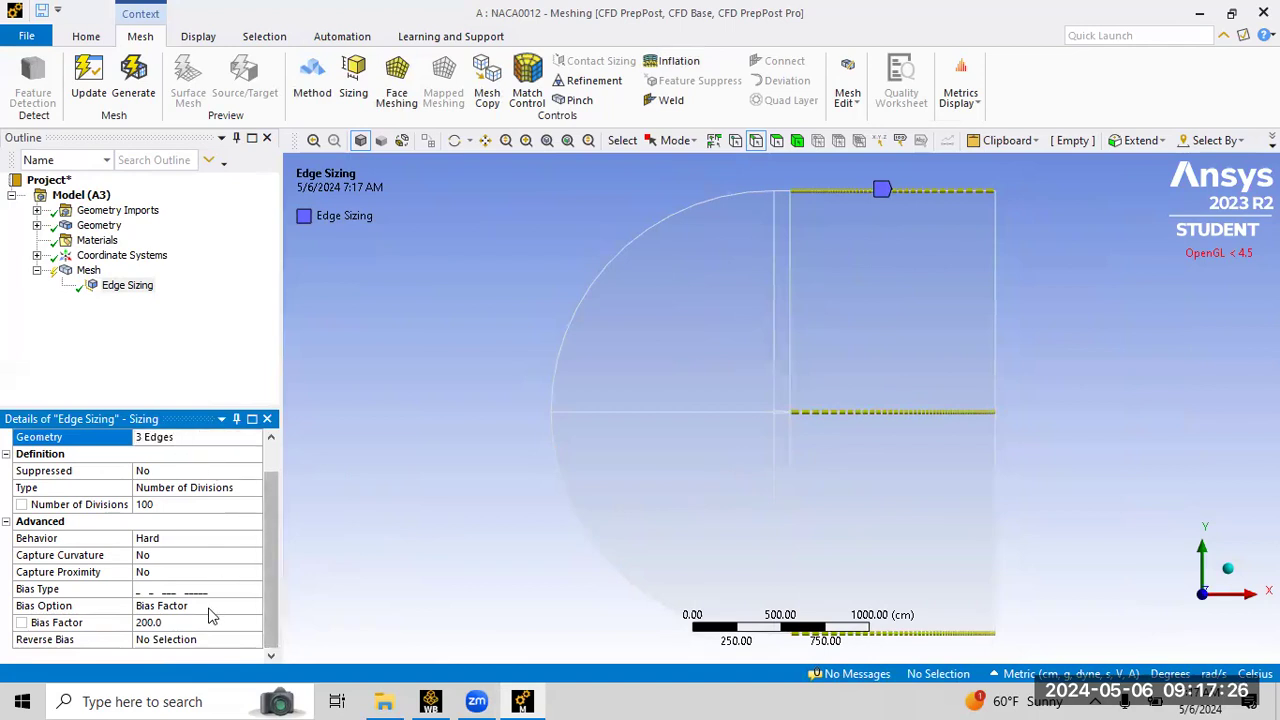
click(190, 639)
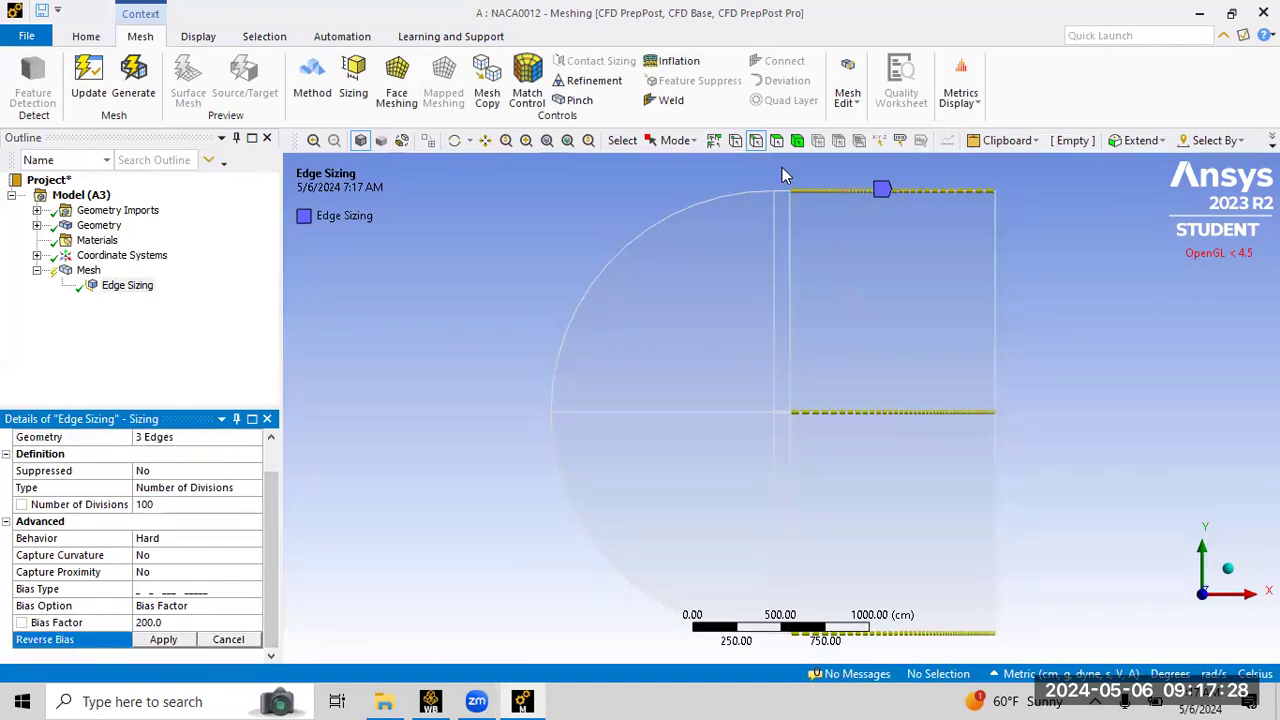
scroll(830, 190, up, 5)
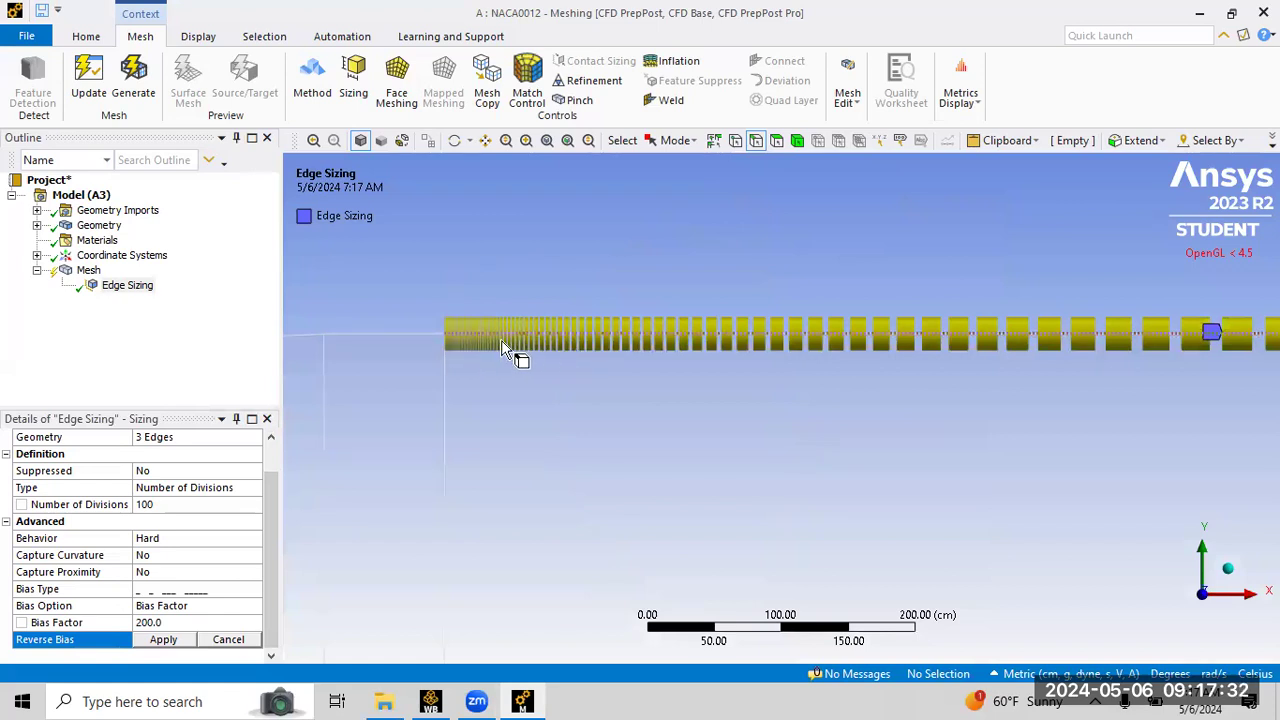
scroll(532, 326, down, 4)
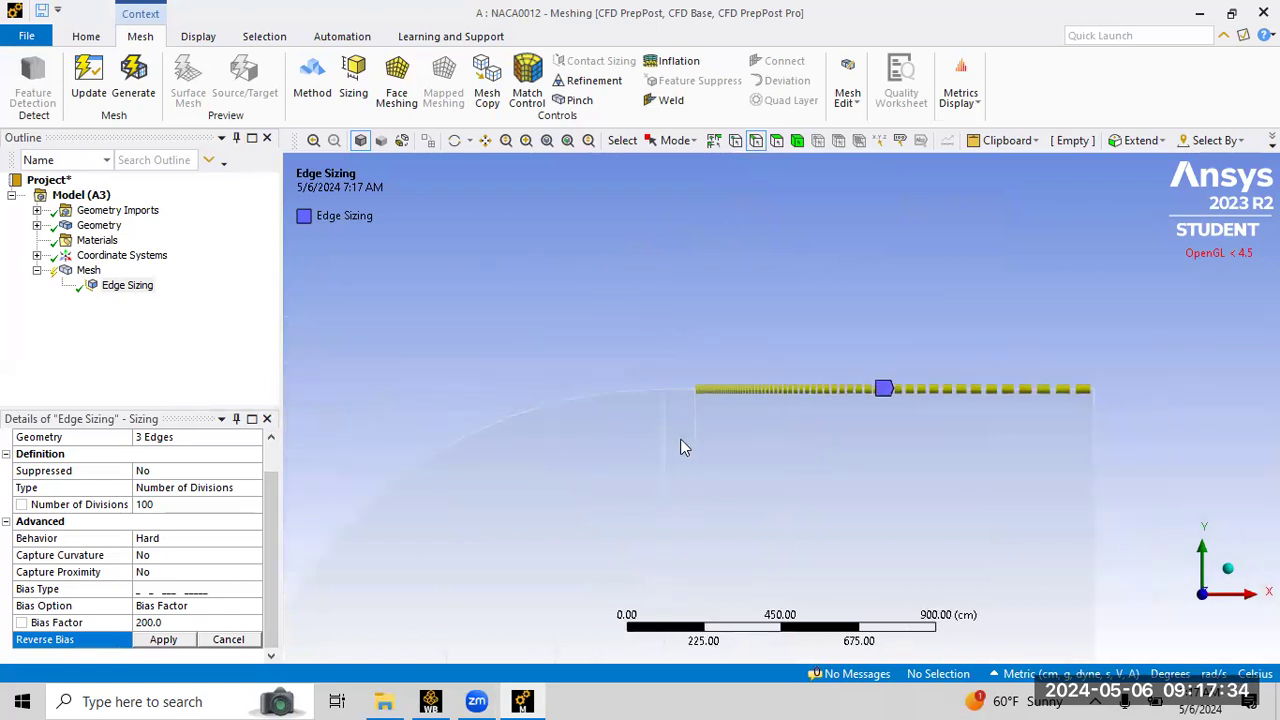
click(547, 140)
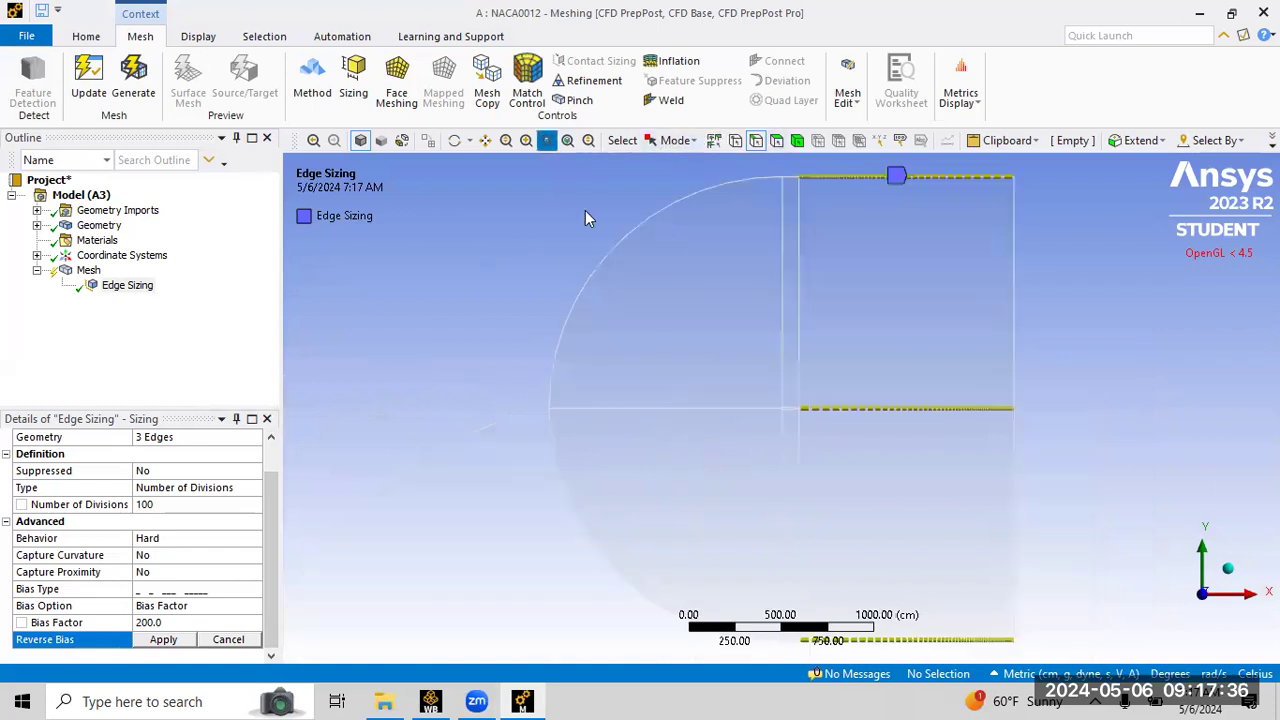
drag(757, 357, 849, 431)
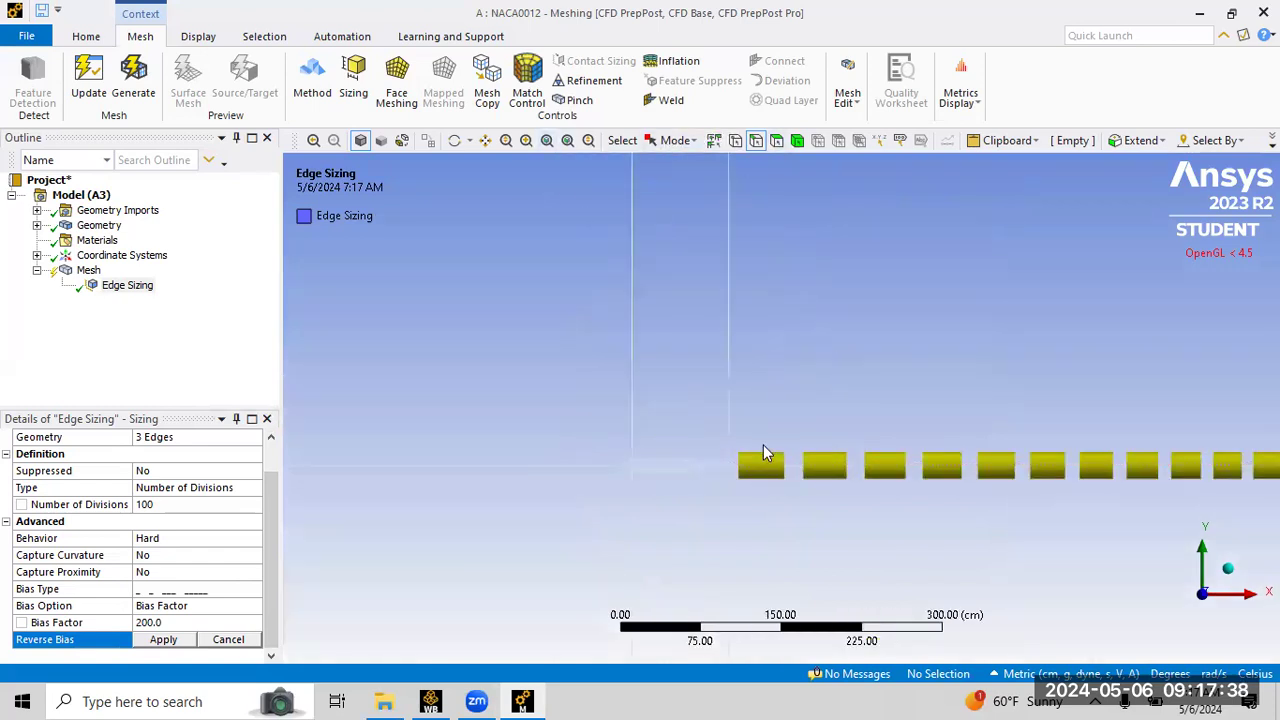
scroll(780, 441, down, 5)
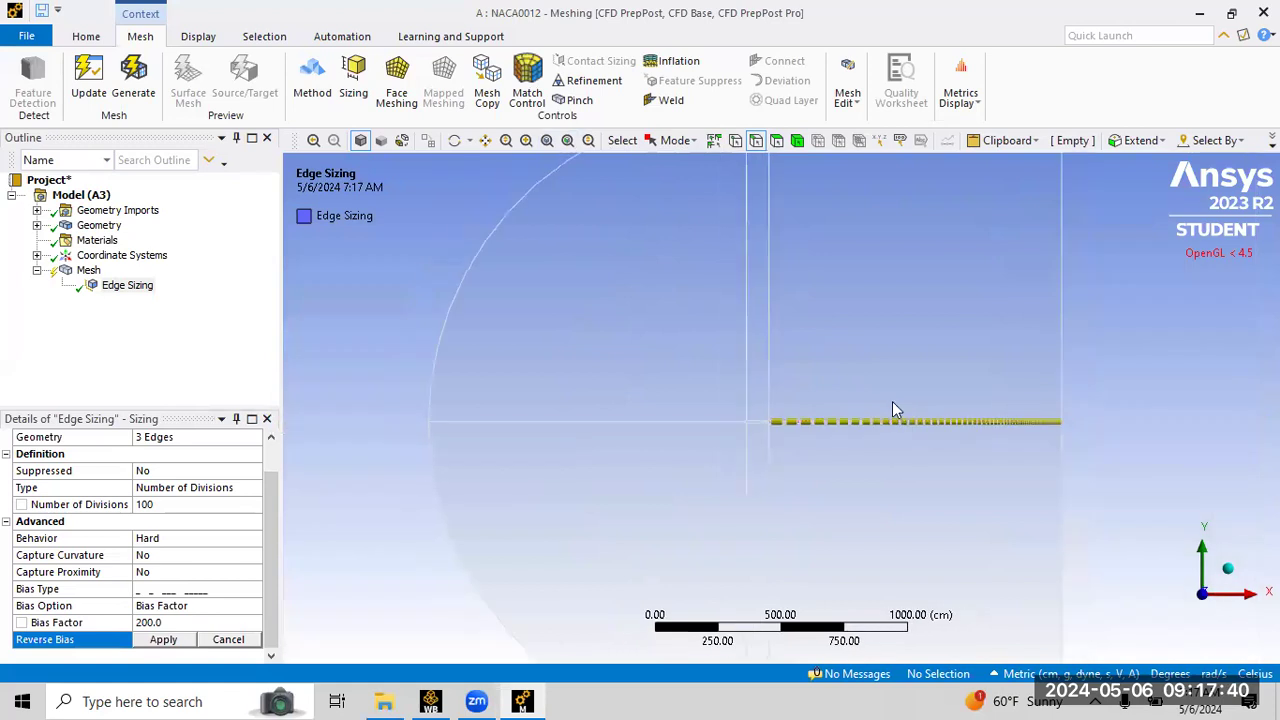
scroll(979, 426, down, 3)
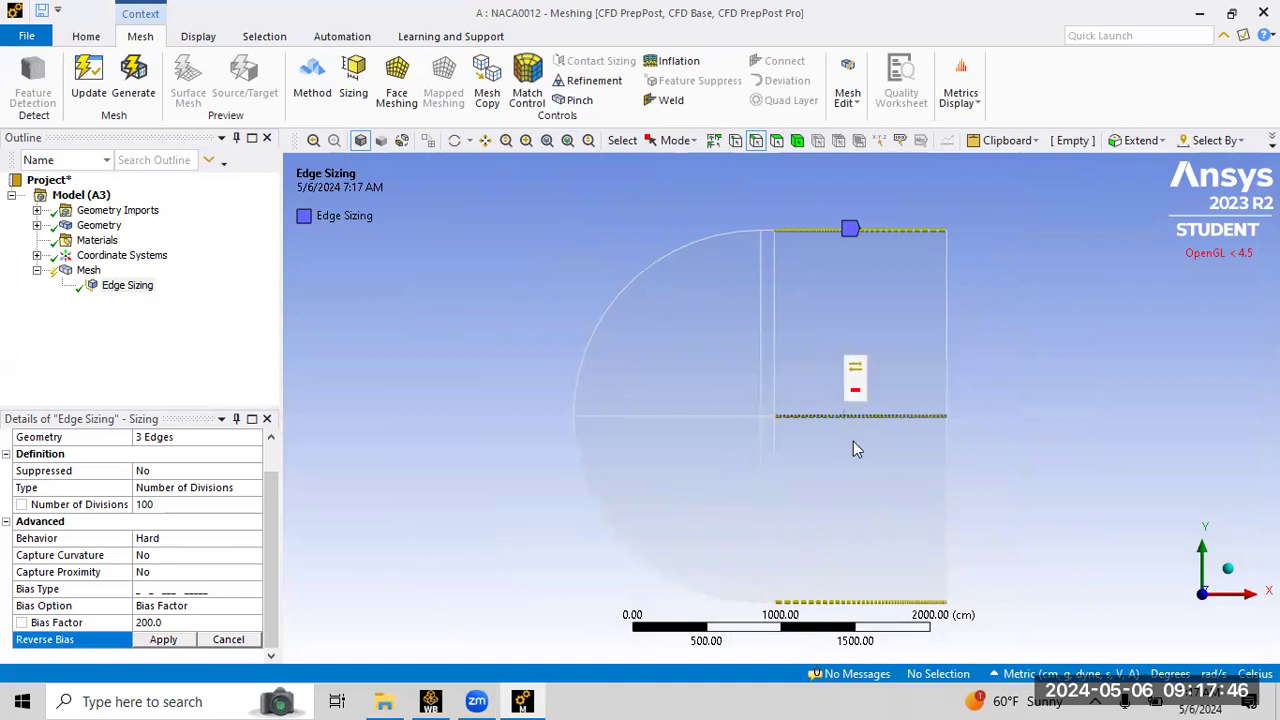
click(845, 417)
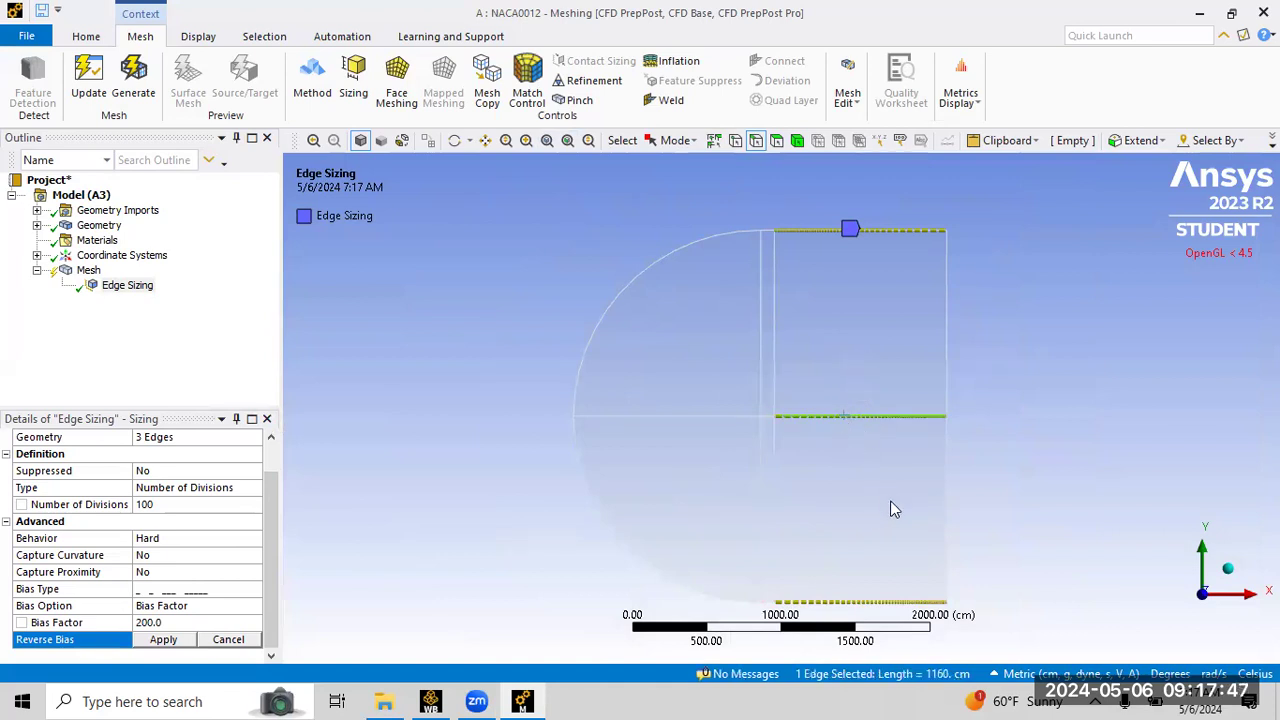
ctrl+click(908, 602)
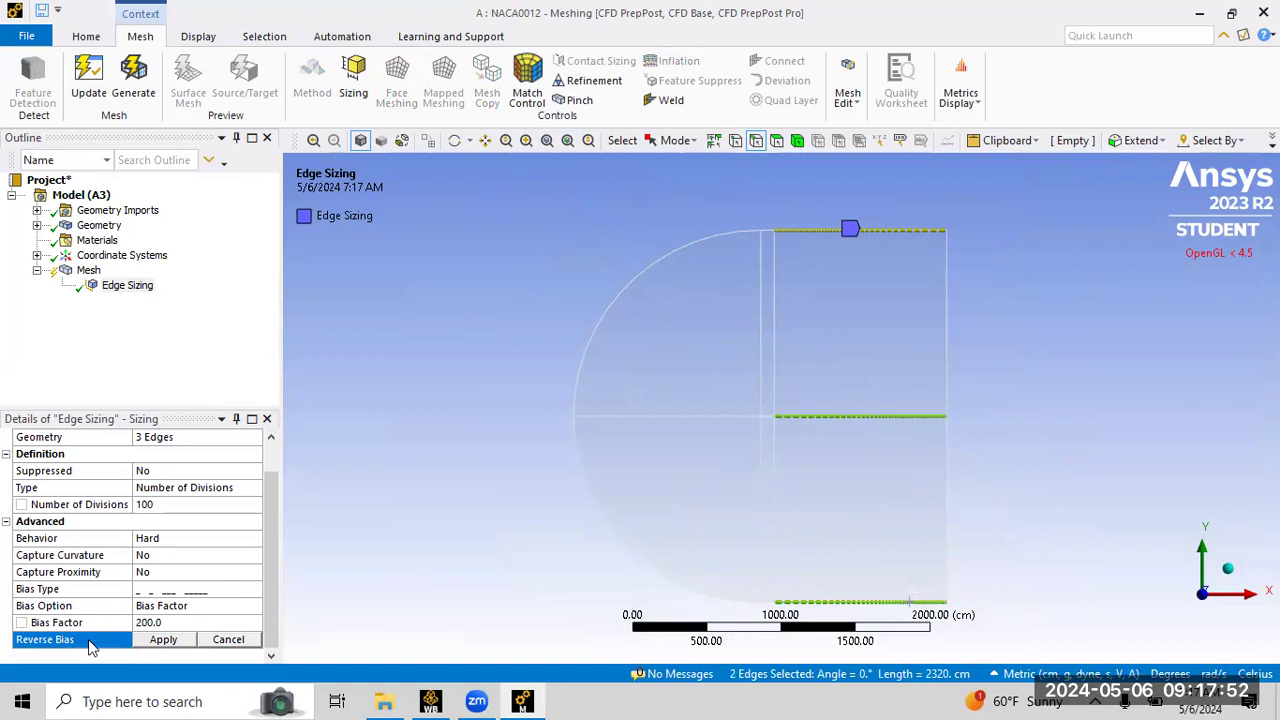
click(143, 643)
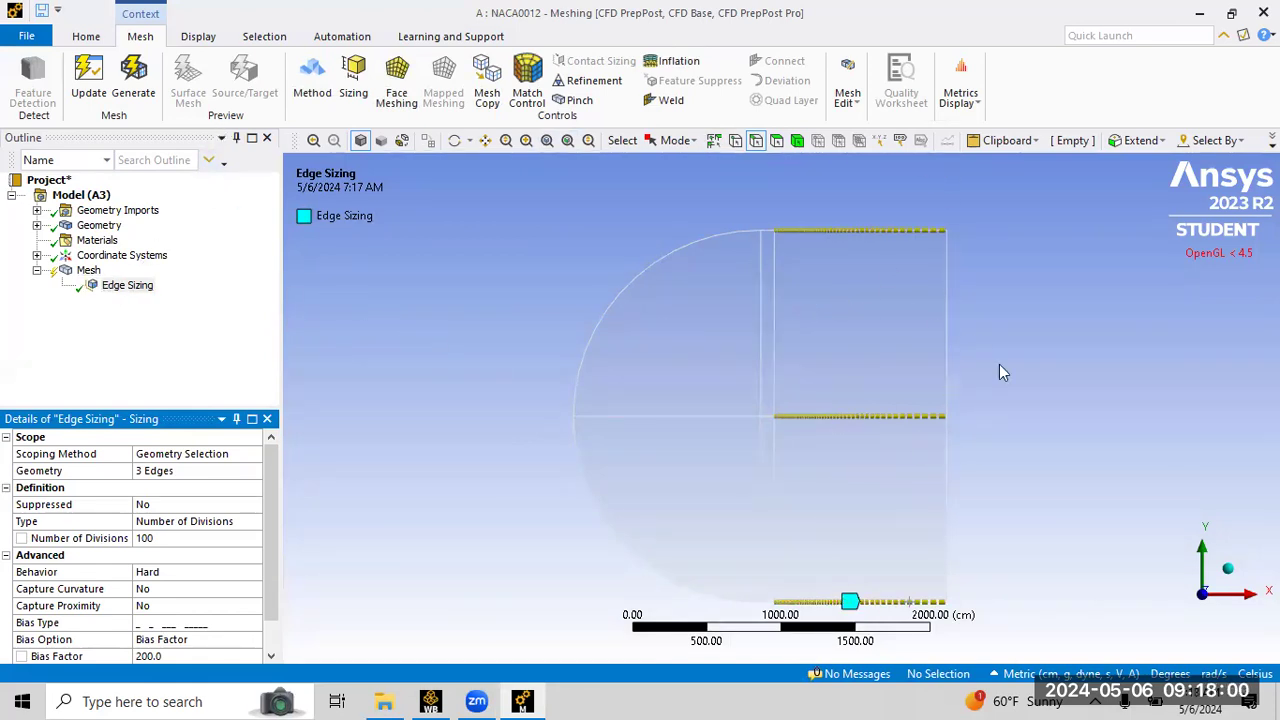
Insert a second Sizing control under Mesh.
right_drag(712, 376, 866, 504)
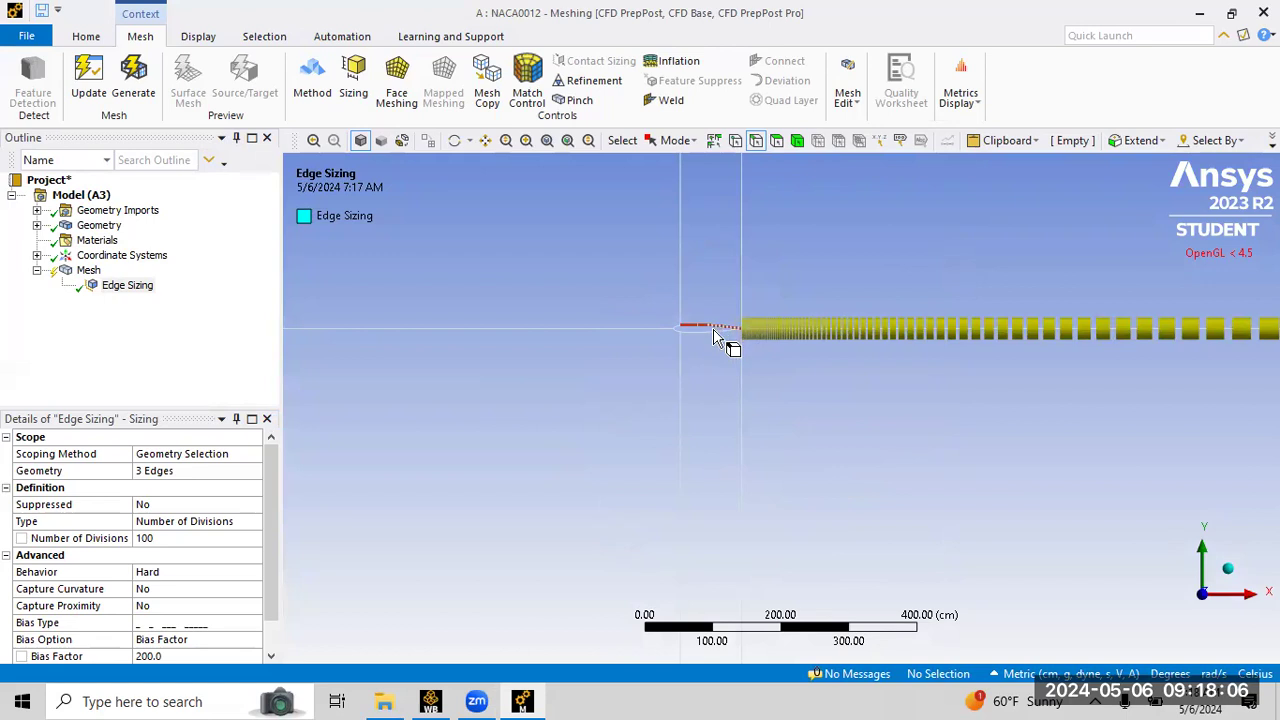
scroll(714, 262, down, 5)
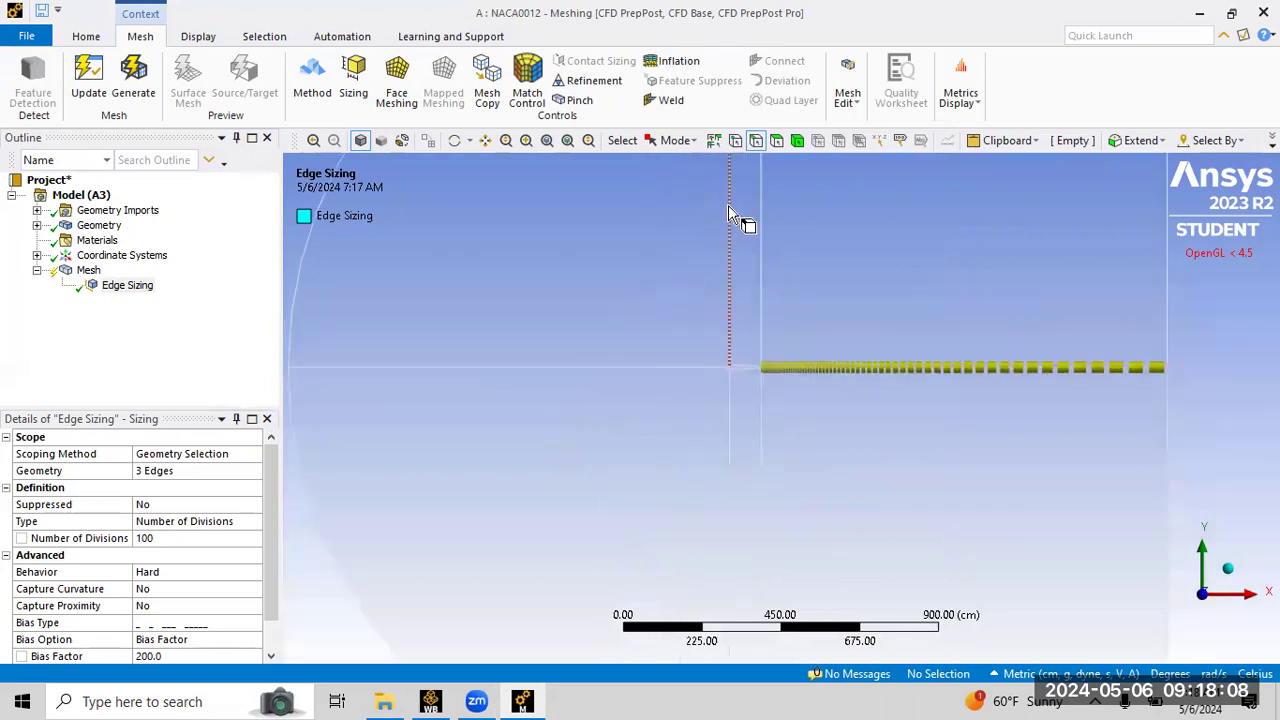
scroll(757, 206, down, 3)
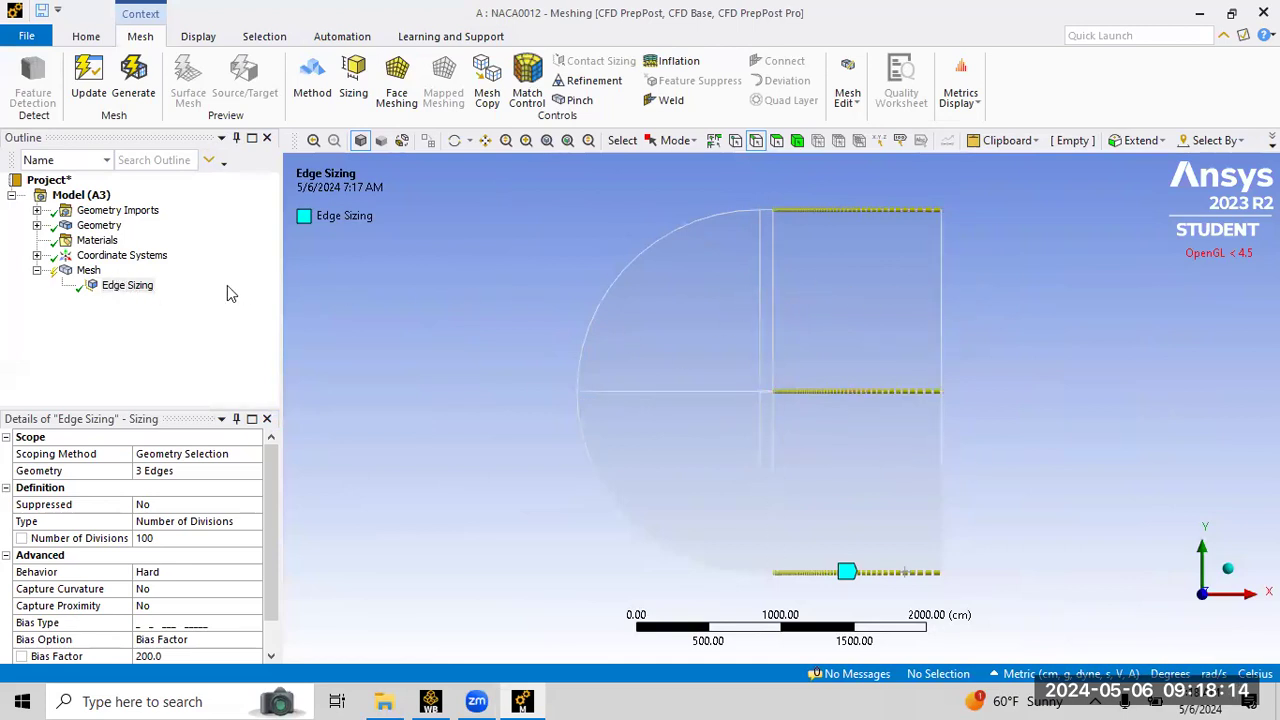
right_click(96, 273)
mouse_move(145, 288)
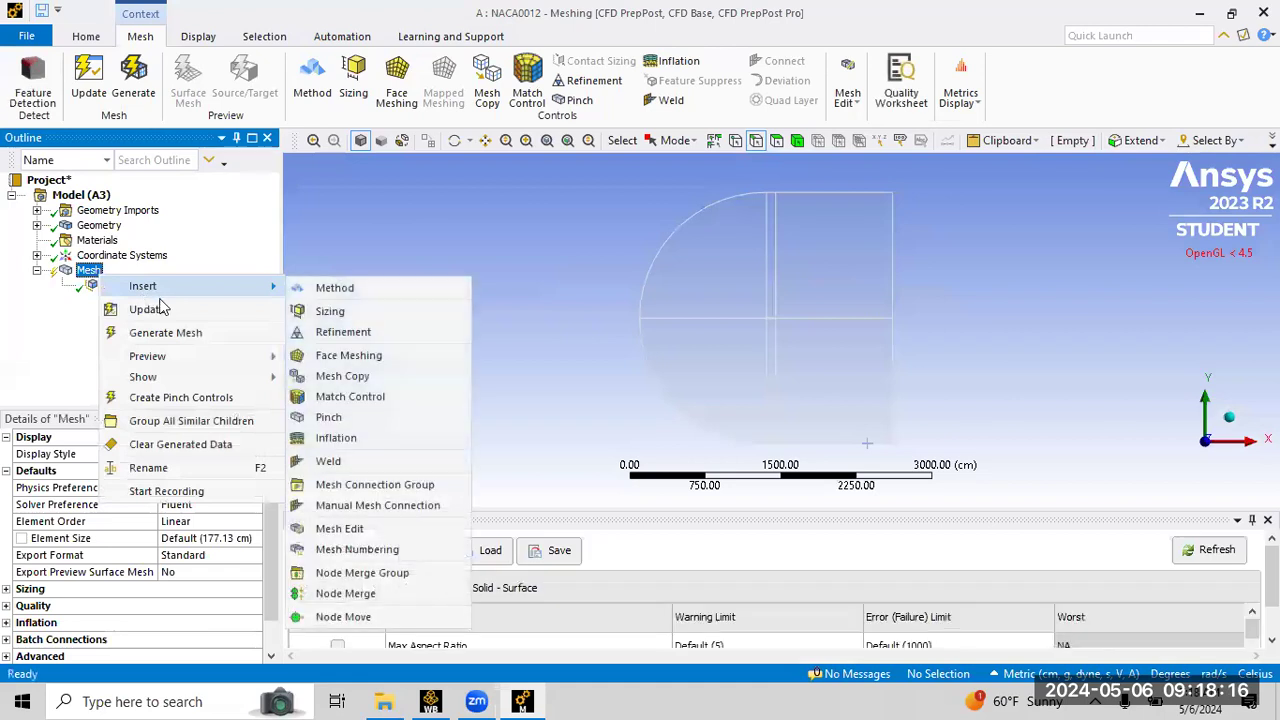
click(391, 314)
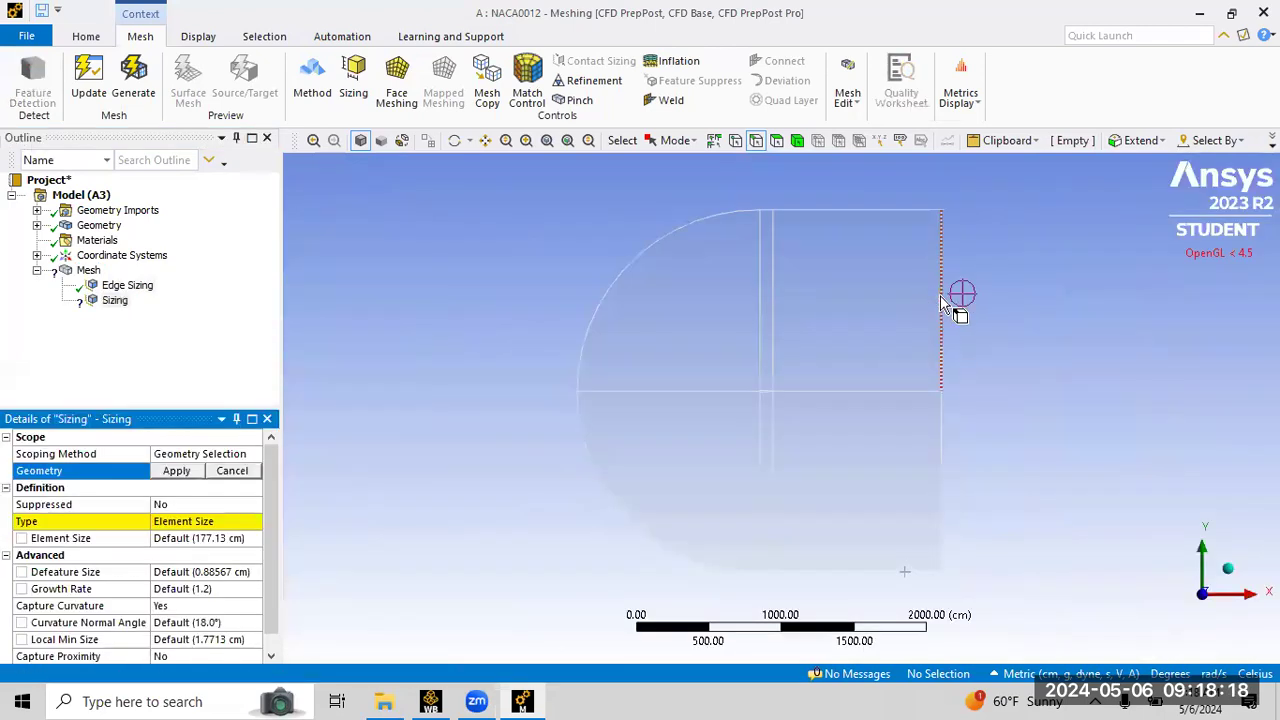
Scope the new sizing to the six vertical edges and the horizontal edge ahead of the airfoil.
click(942, 302)
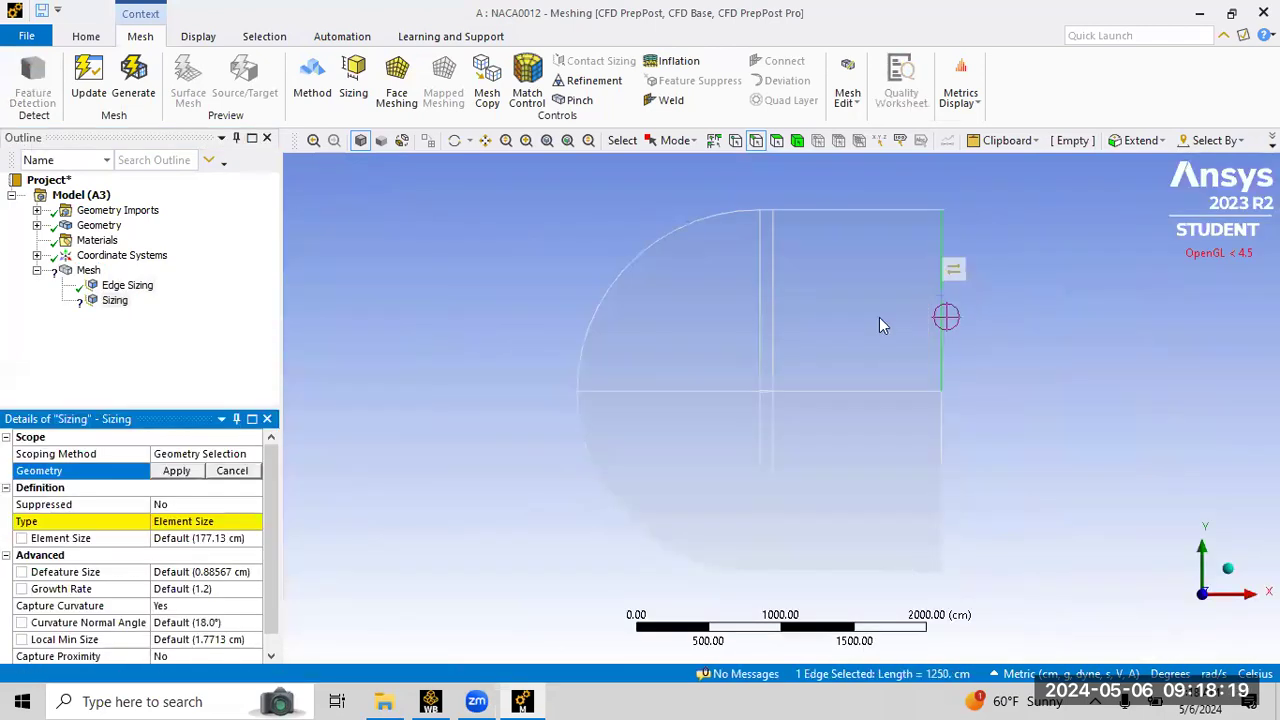
ctrl+click(771, 292)
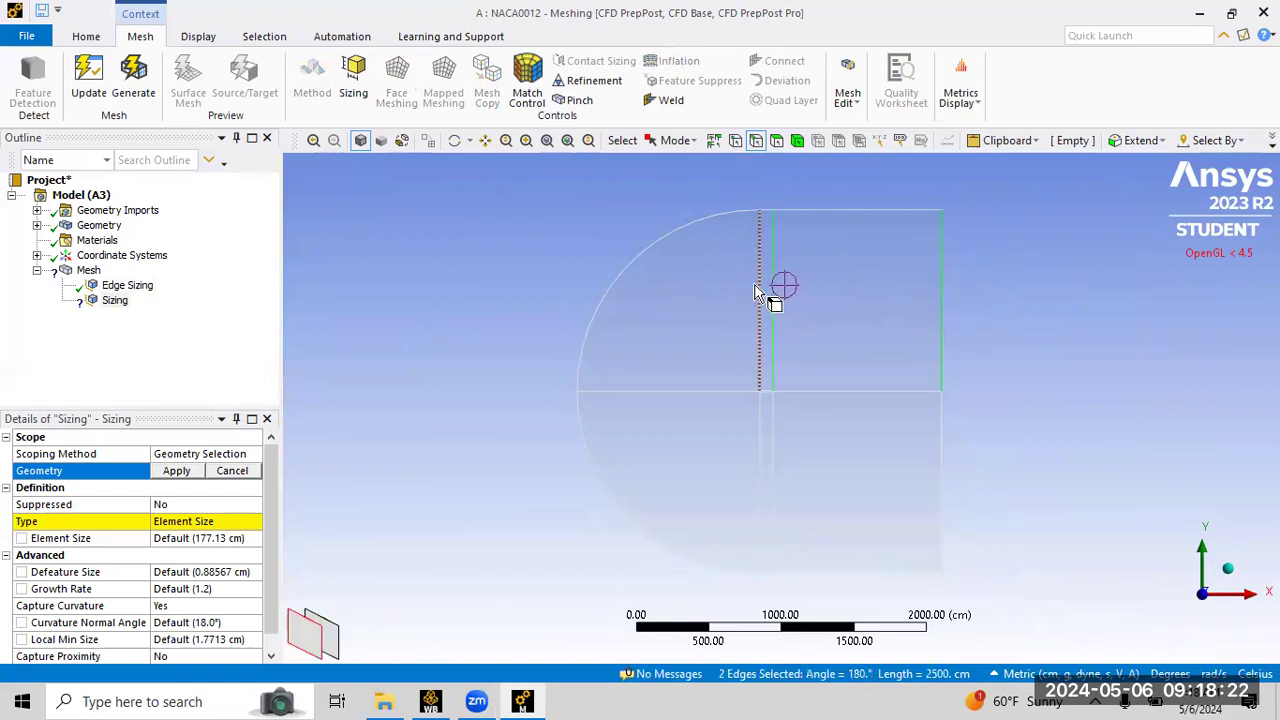
ctrl+click(718, 396)
ctrl+click(757, 443)
ctrl+click(773, 443)
ctrl+click(941, 462)
click(195, 475)
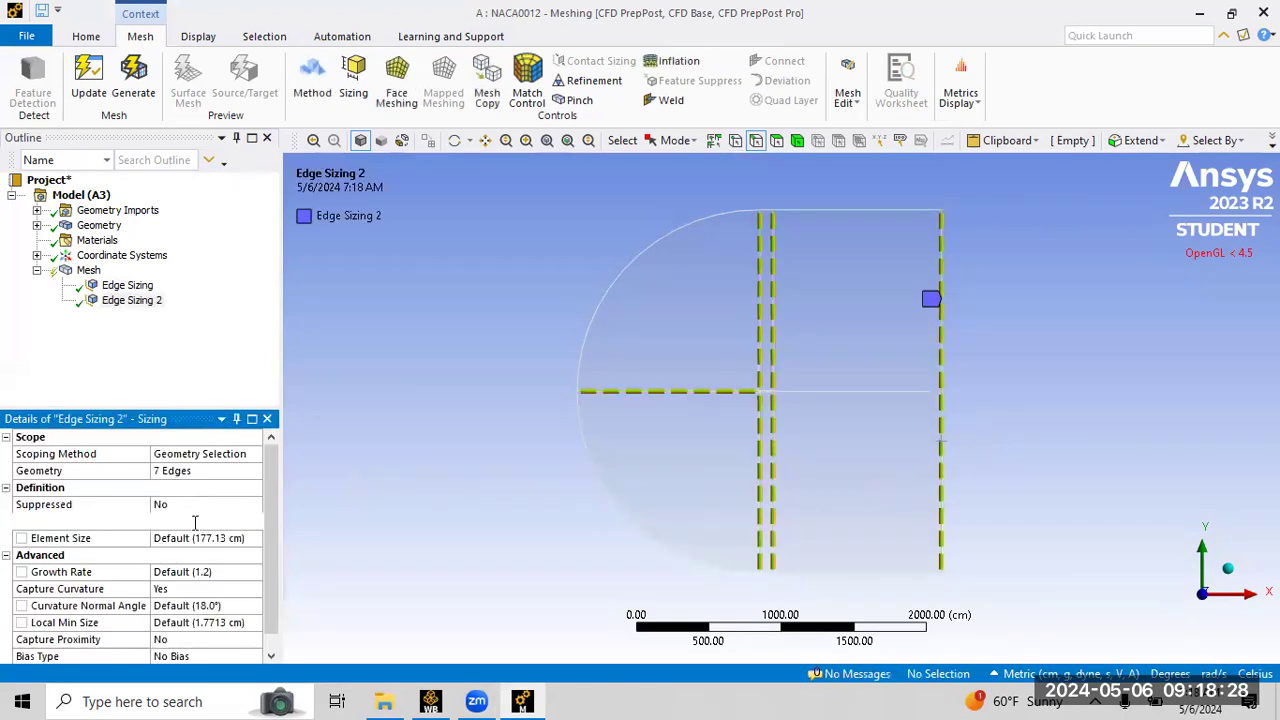
Define the second edge sizing by Number of Divisions with 200 divisions.
click(235, 522)
click(257, 522)
click(202, 548)
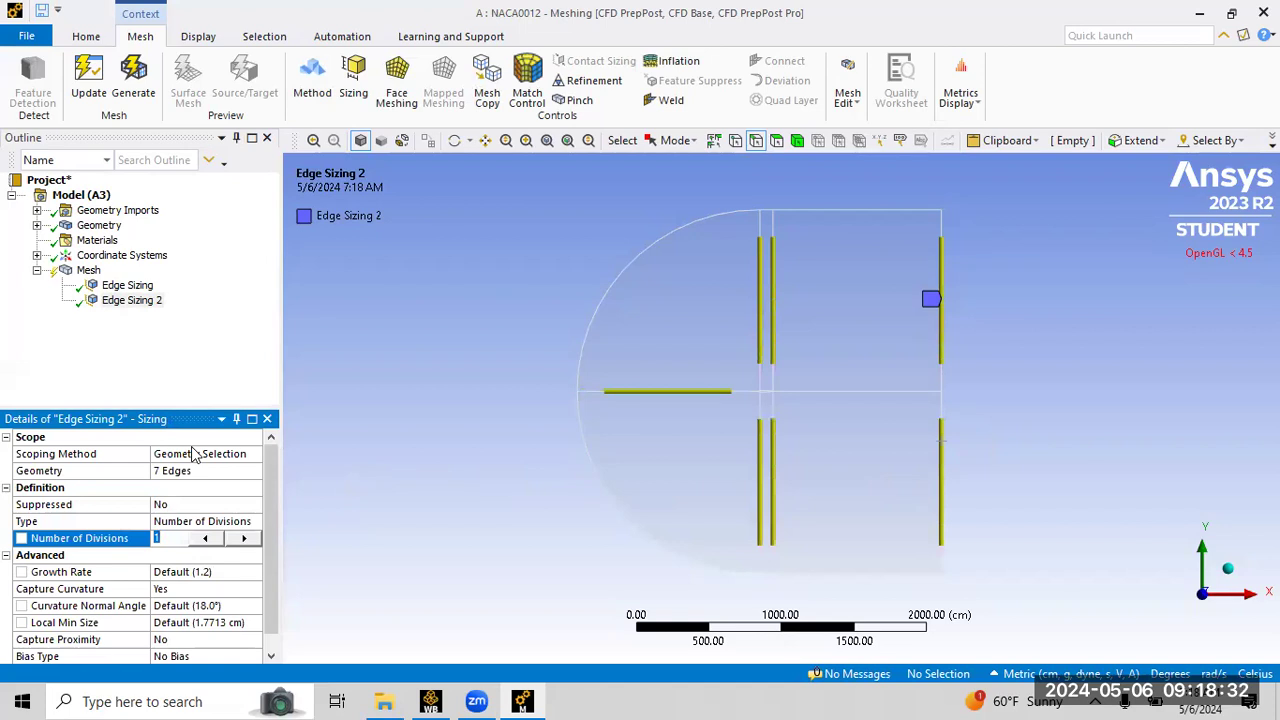
key(Return)
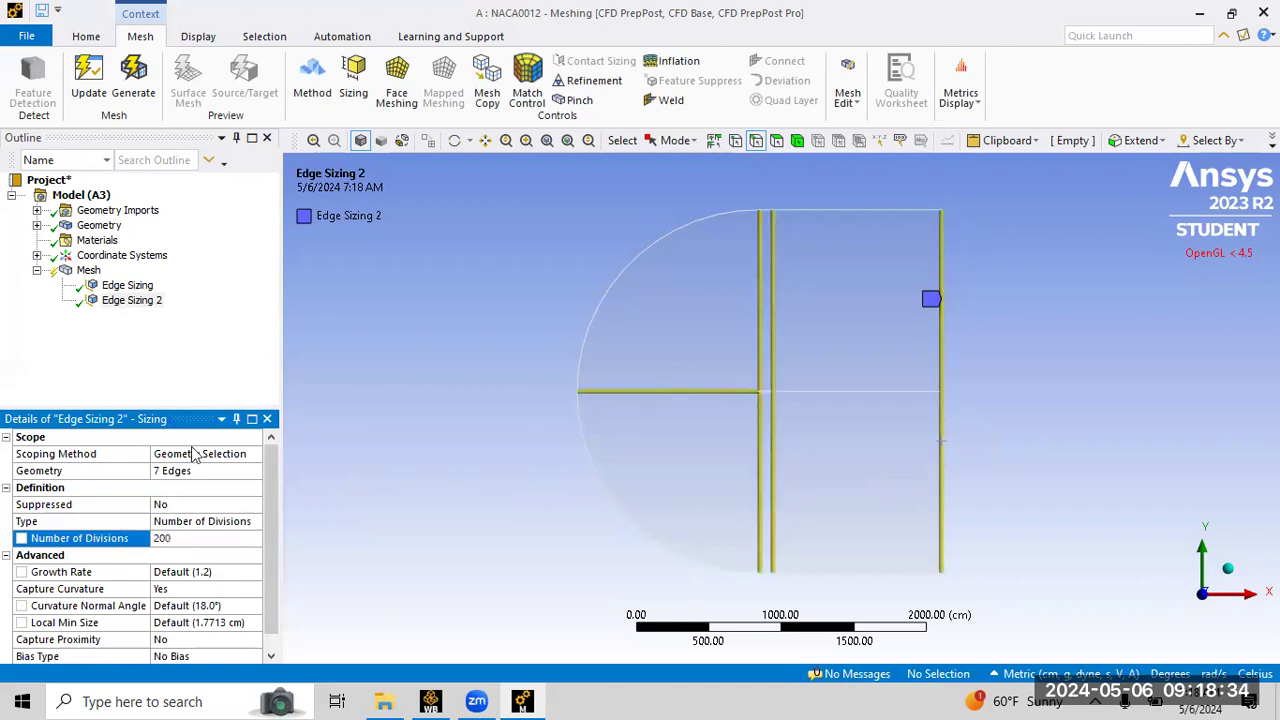
click(185, 543)
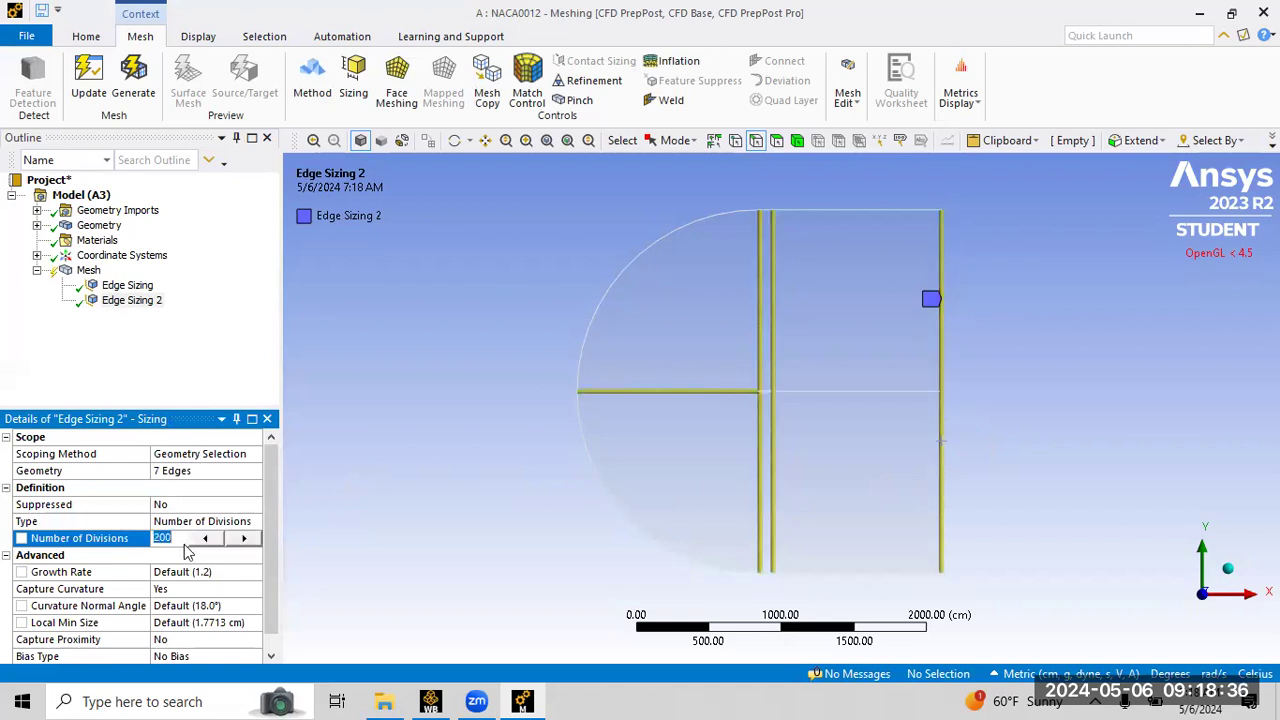
Set the second edge sizing to 100 divisions and set Capture Curvature to No.
text(100)
key(Return)
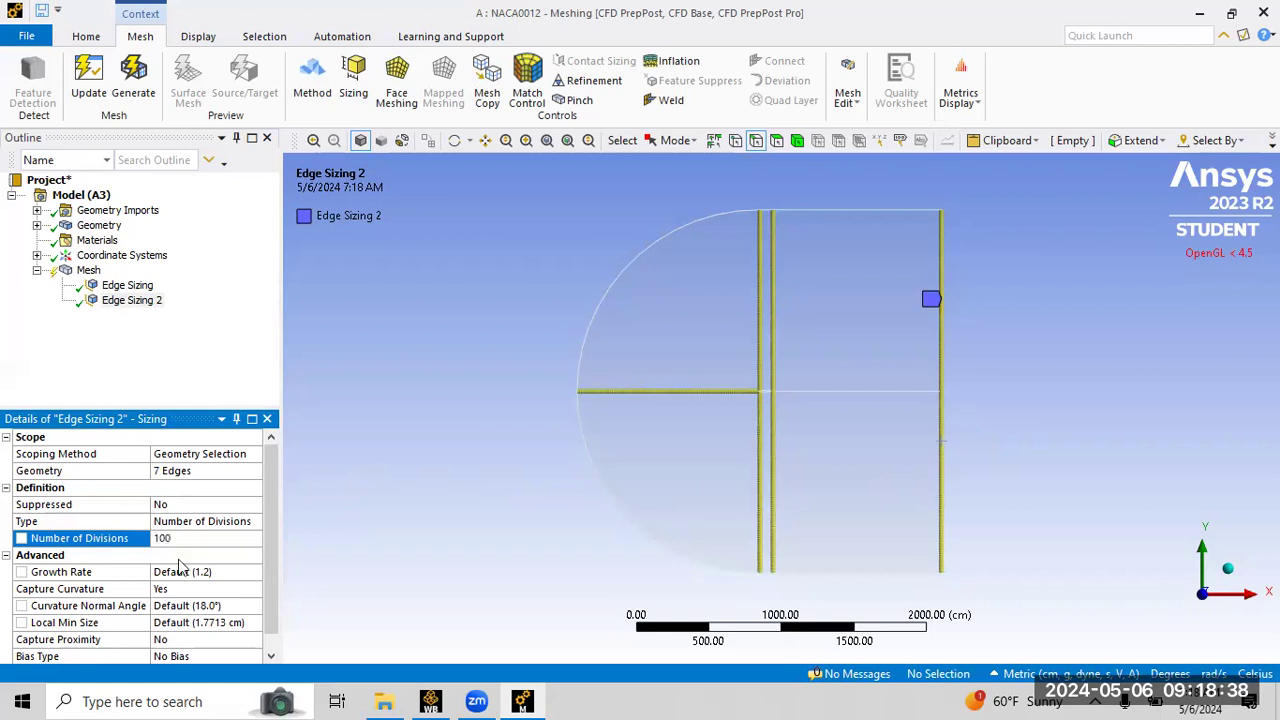
click(227, 592)
click(257, 593)
click(180, 619)
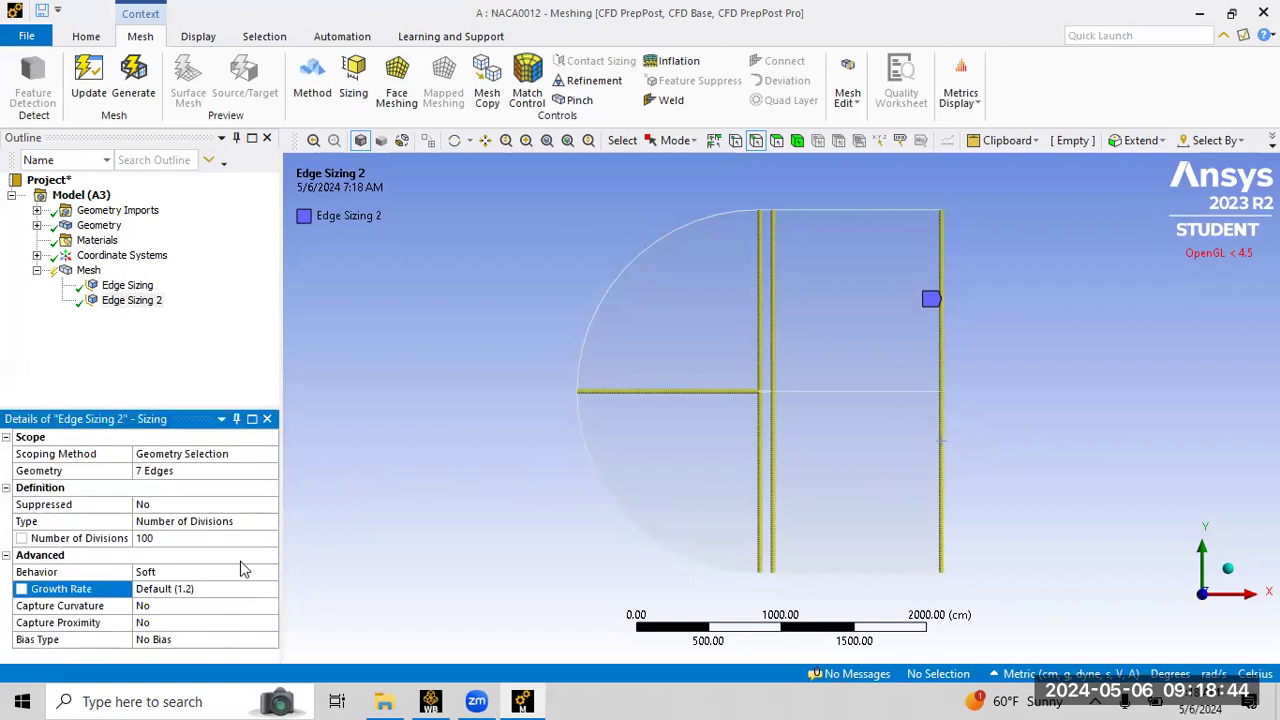
Set the second edge sizing's Behavior to Hard.
click(252, 575)
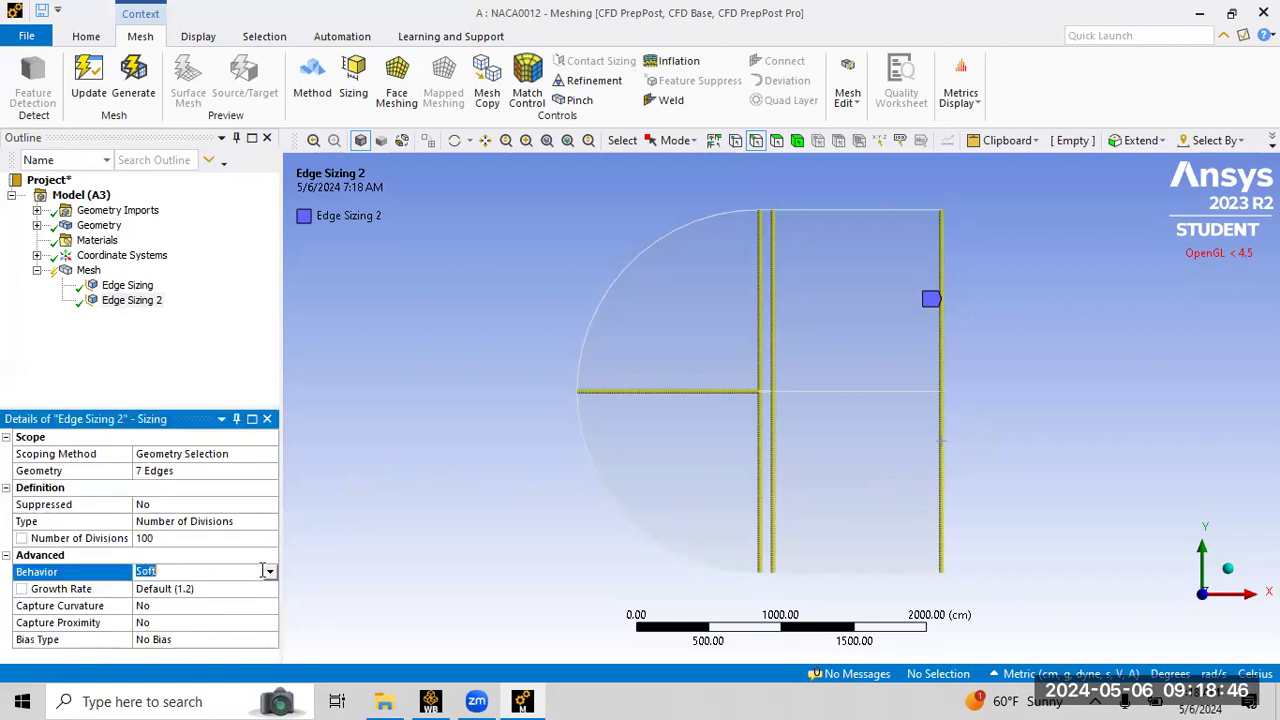
click(269, 572)
click(262, 605)
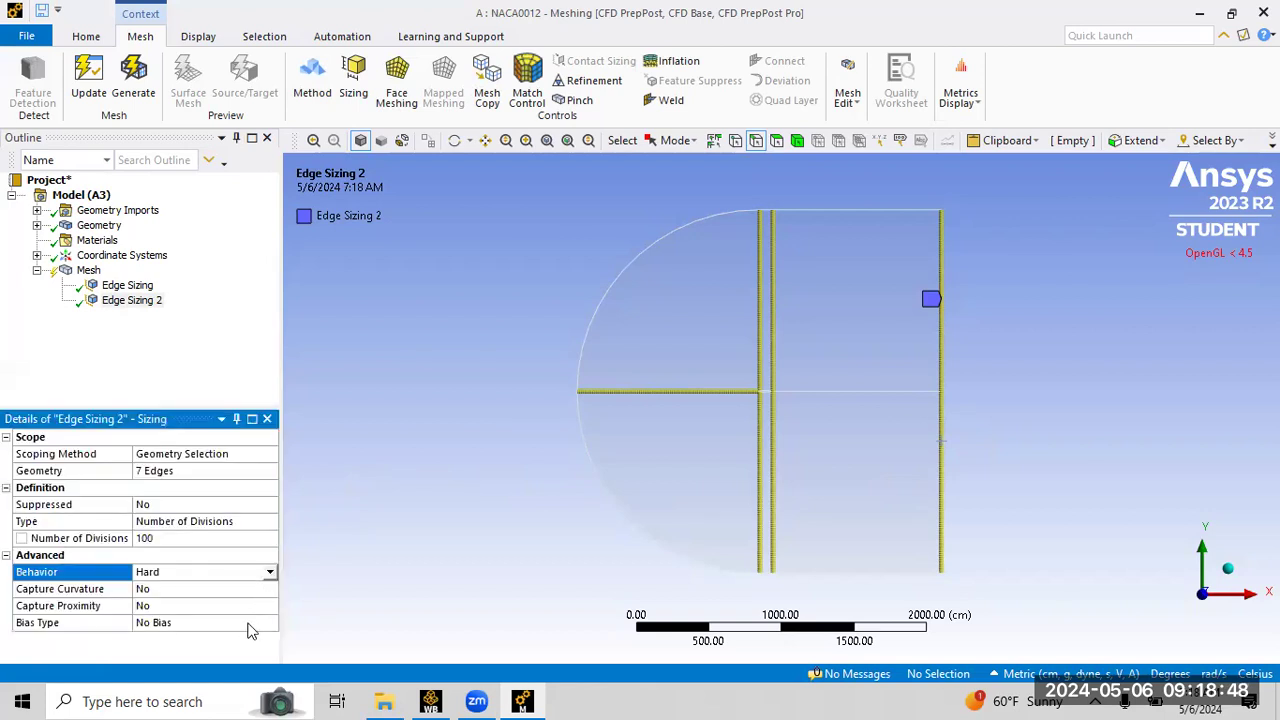
Give the second edge sizing the short-to-long bias type (_ _ ___ _____) with a Bias Factor of 200.
click(251, 625)
click(269, 623)
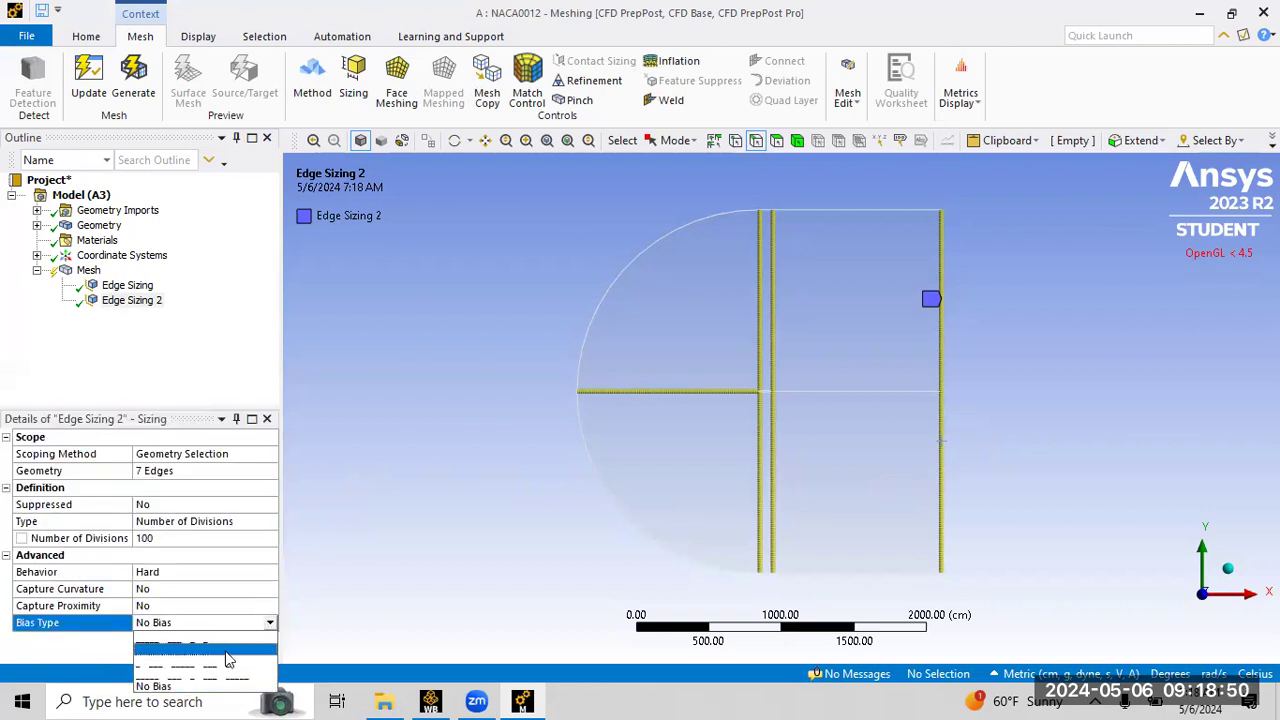
click(228, 659)
click(183, 657)
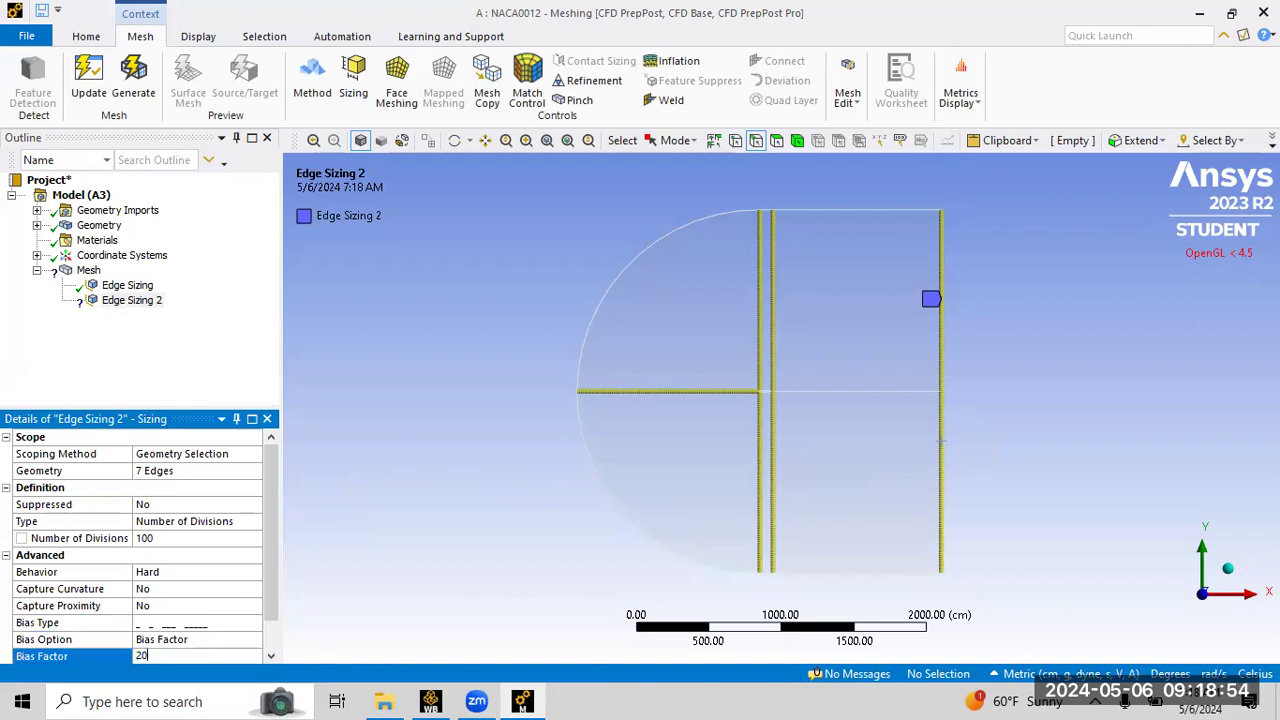
key(Return)
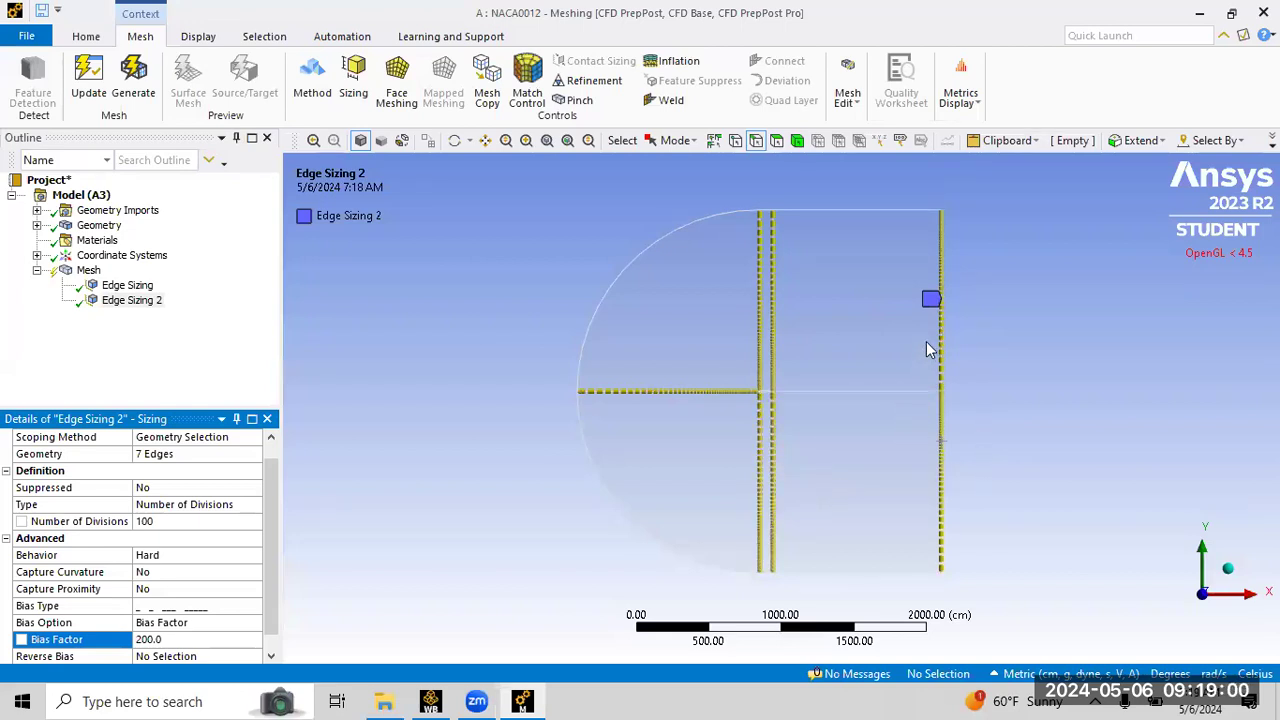
Apply Reverse Bias to the two lower vertical edges by the airfoil and the upper half of the outlet edge.
click(200, 656)
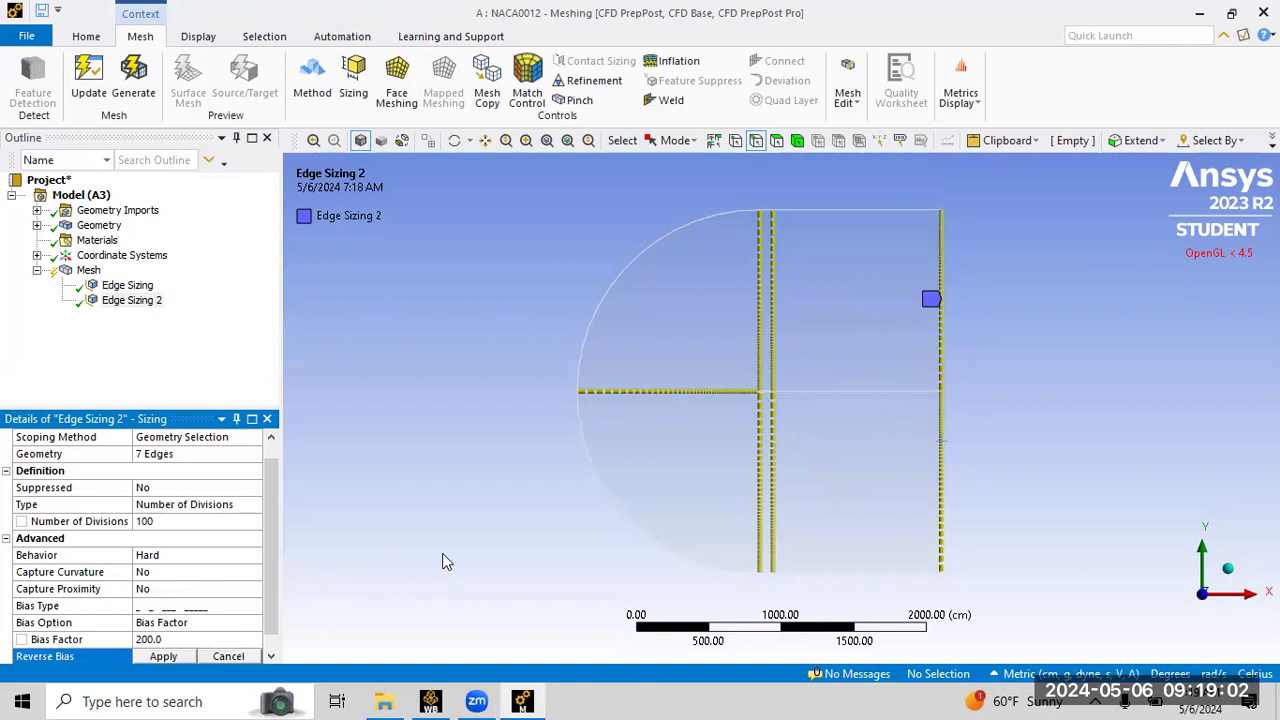
click(759, 450)
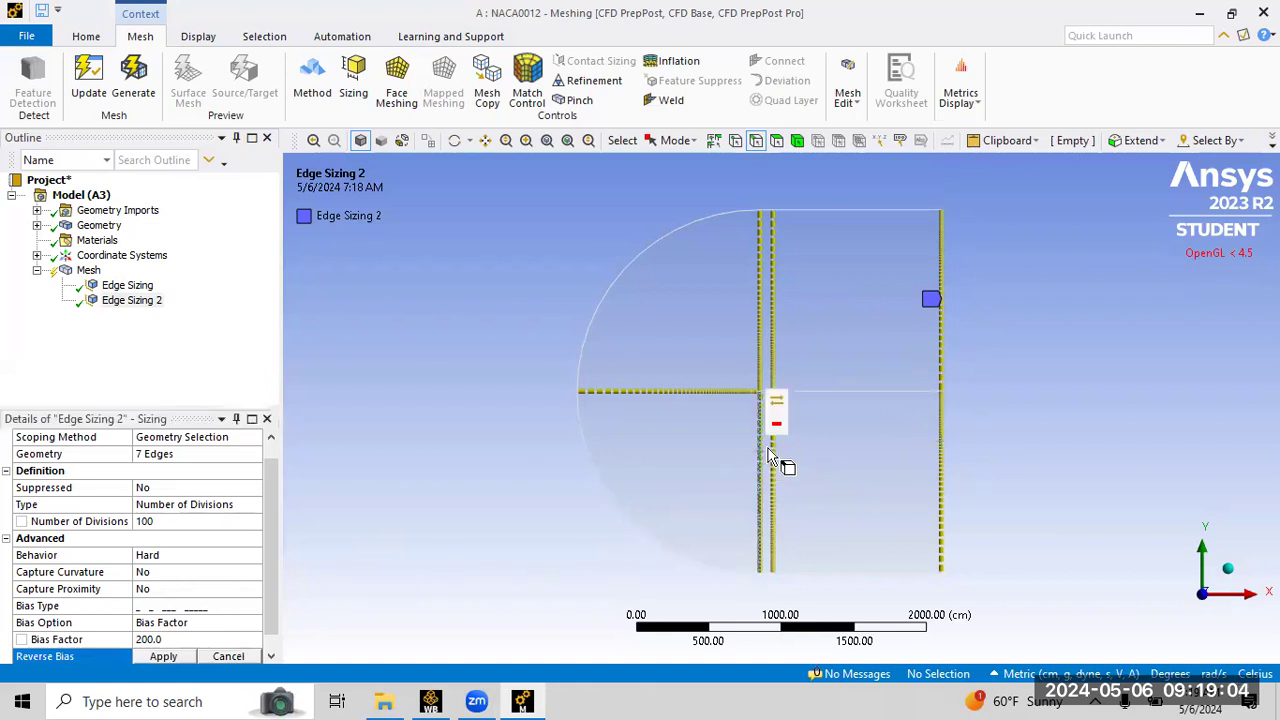
ctrl+click(771, 443)
ctrl+click(938, 342)
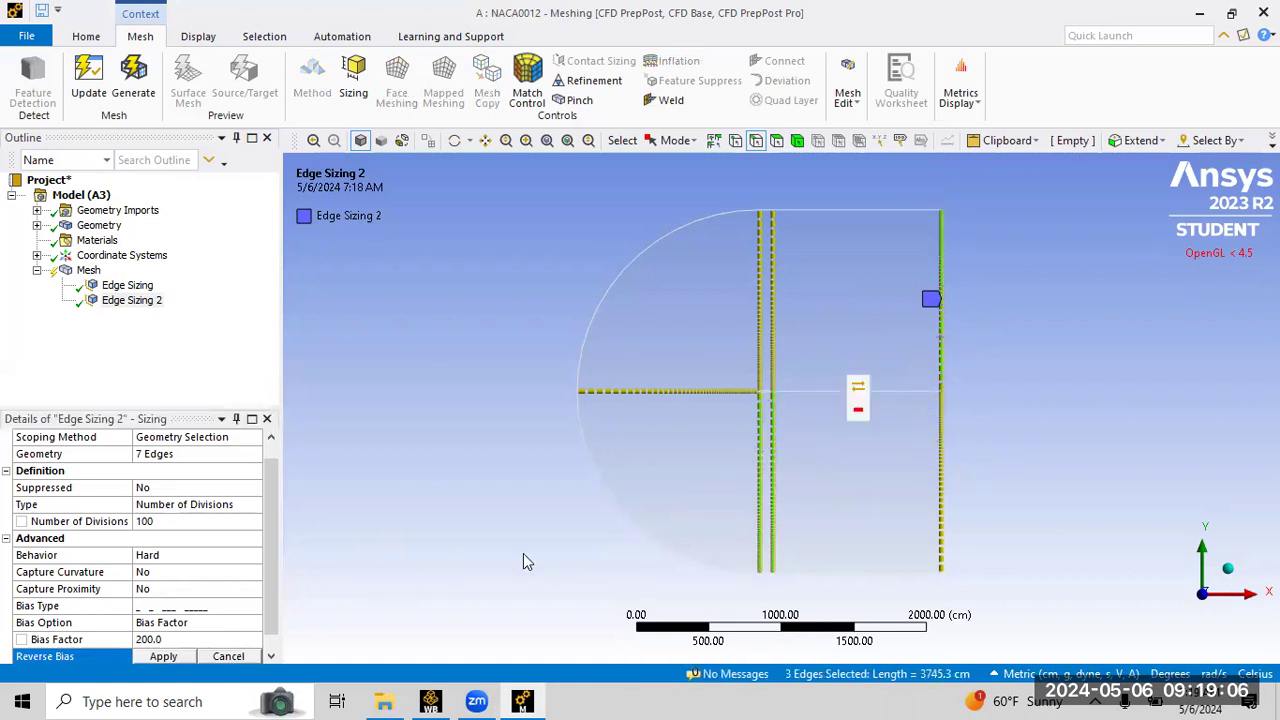
click(162, 656)
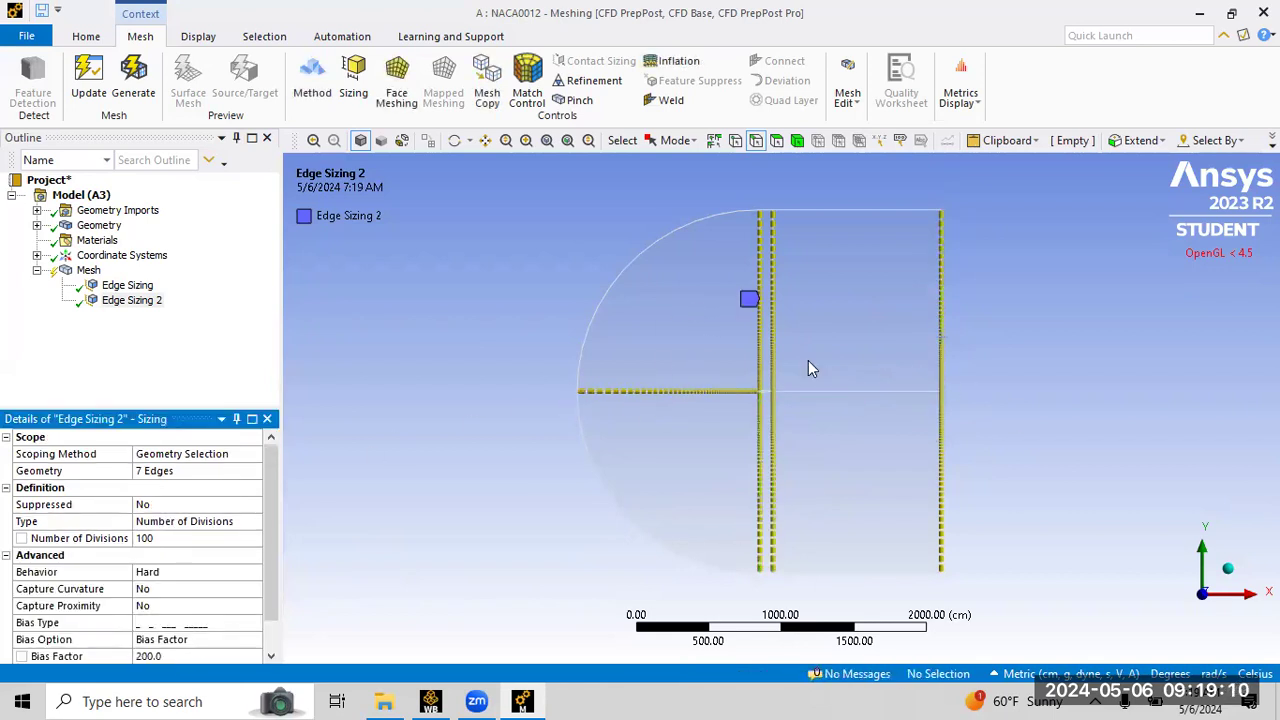
Insert a third Sizing control under Mesh.
right_click(86, 272)
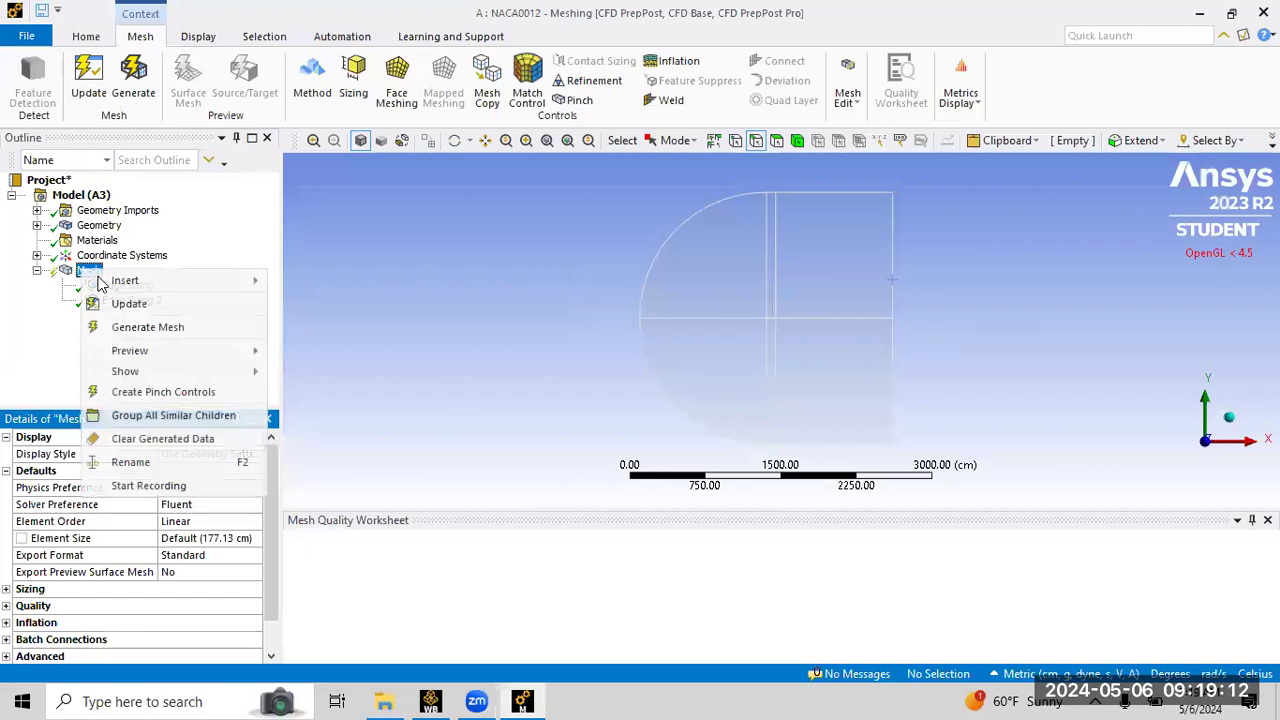
mouse_move(123, 280)
click(318, 303)
Scope the third sizing to the airfoil's upper and lower rear edges and the short horizontal far-field edges above and below it.
right_drag(727, 347, 832, 459)
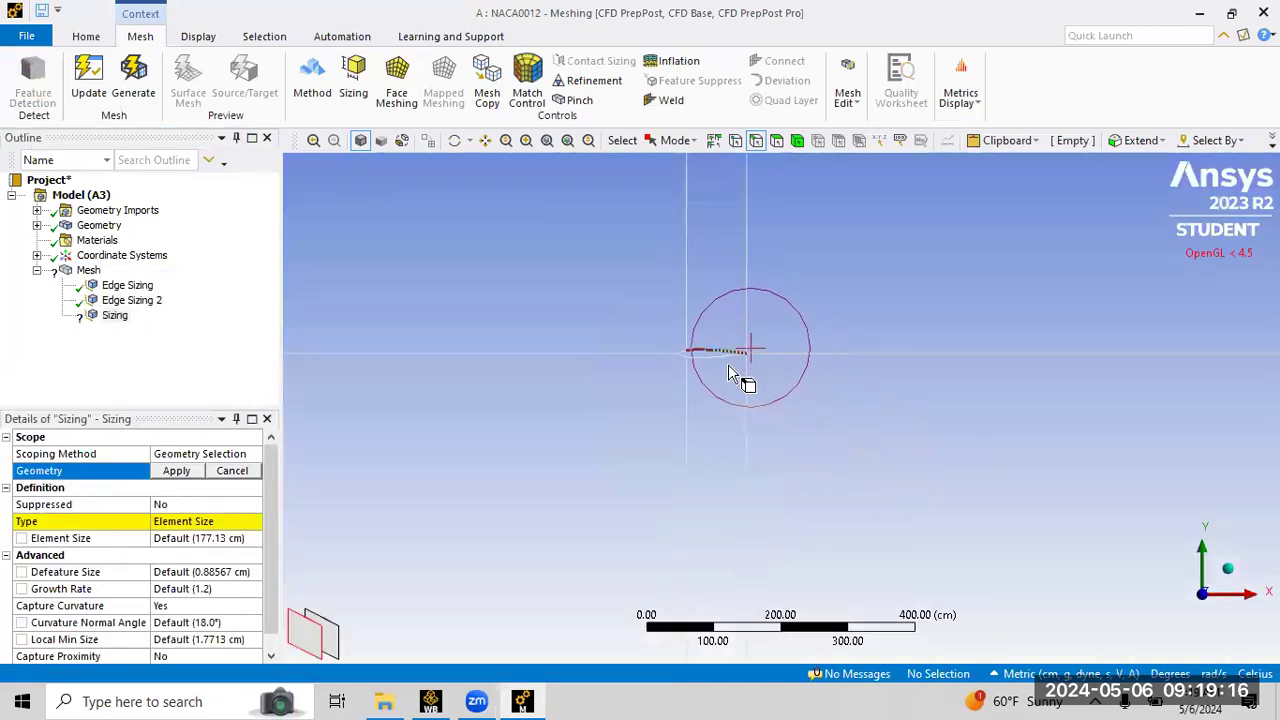
click(724, 360)
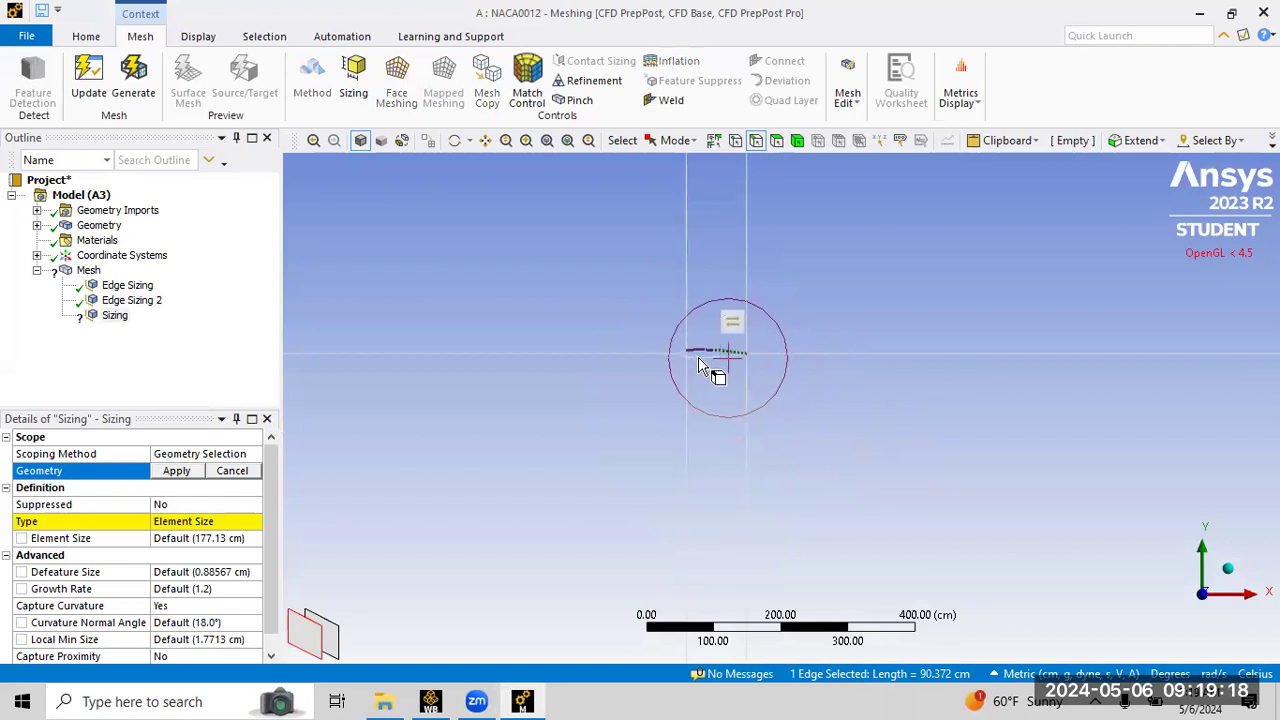
click(704, 358)
scroll(764, 310, up, 1)
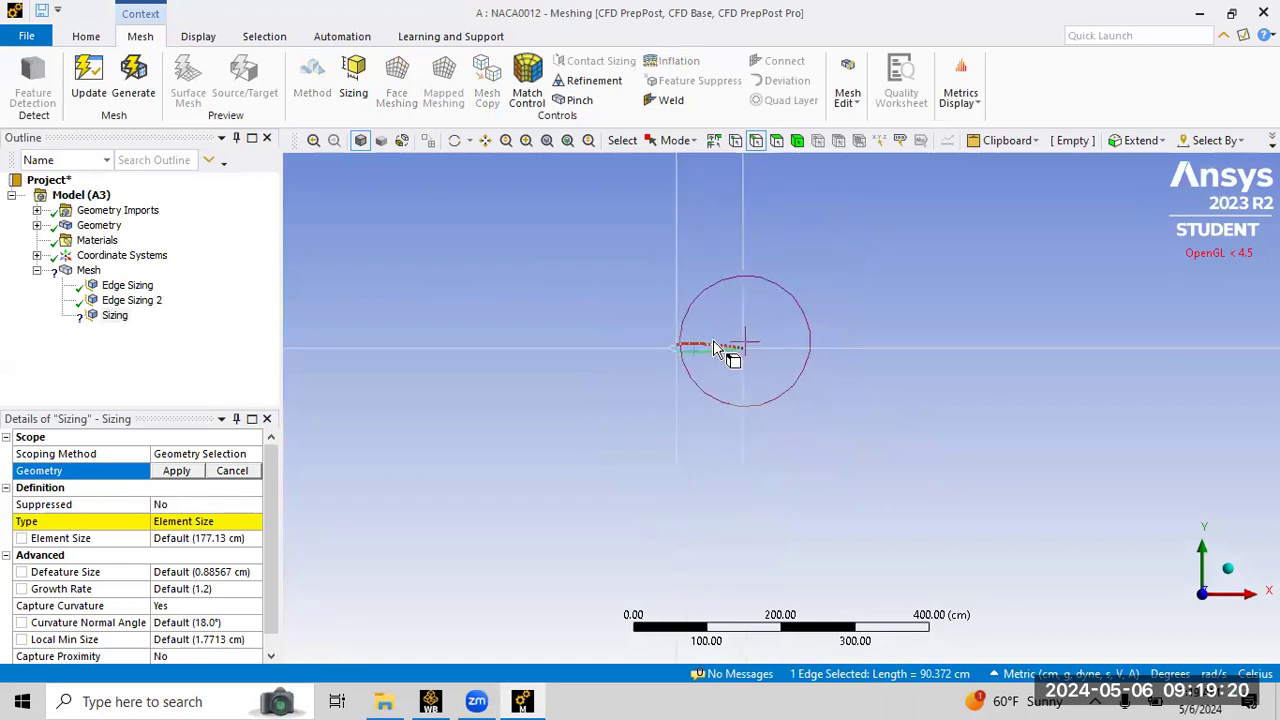
scroll(763, 287, up, 2)
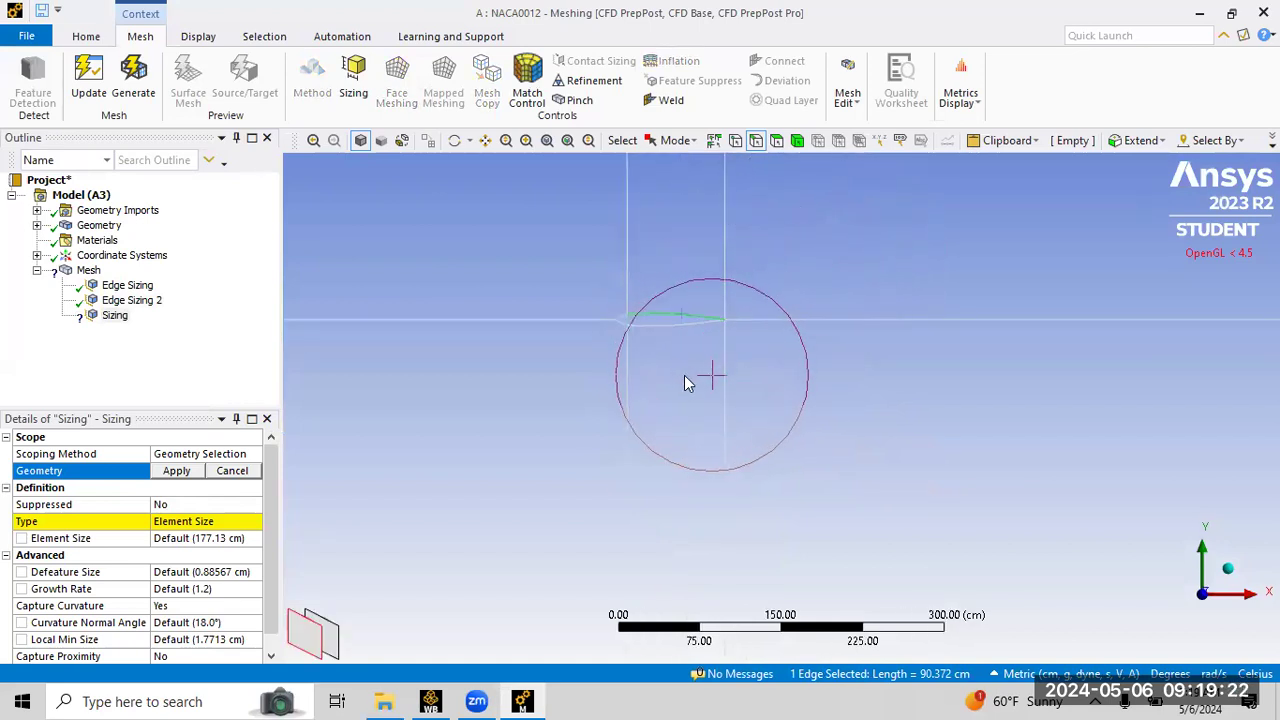
click(700, 307)
click(663, 325)
ctrl+click(672, 315)
scroll(766, 251, down, 4)
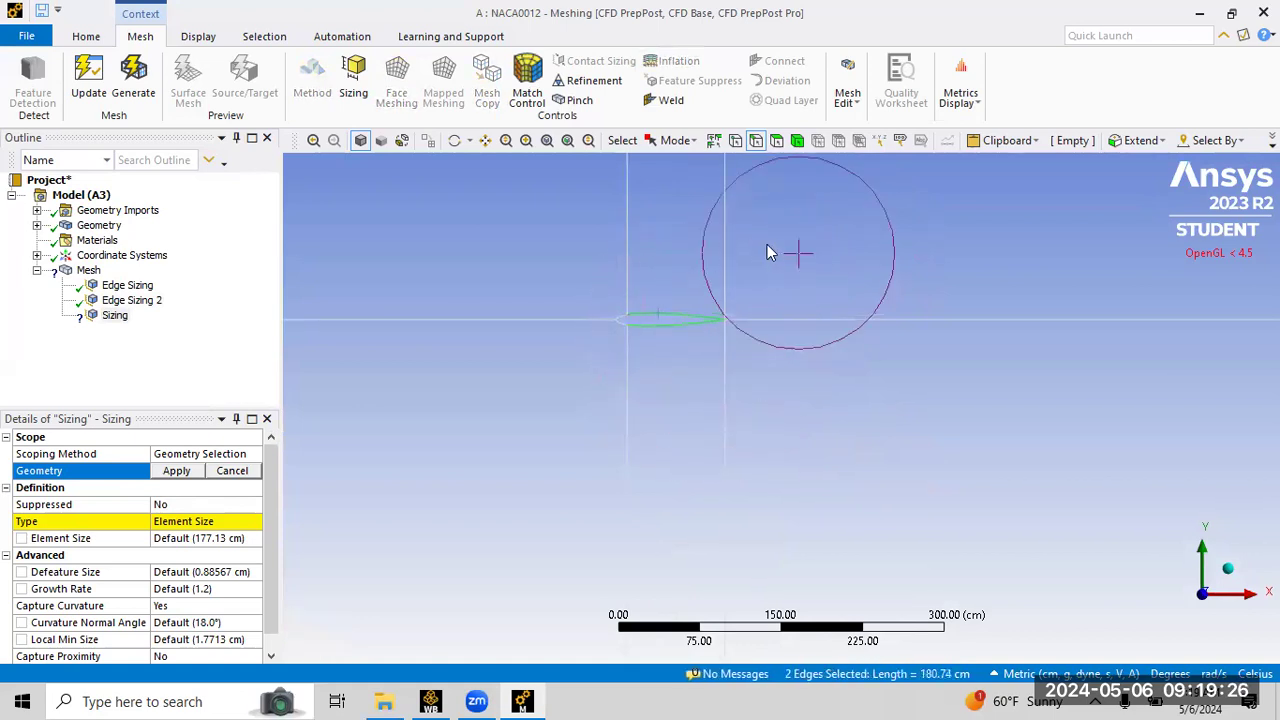
scroll(756, 239, down, 3)
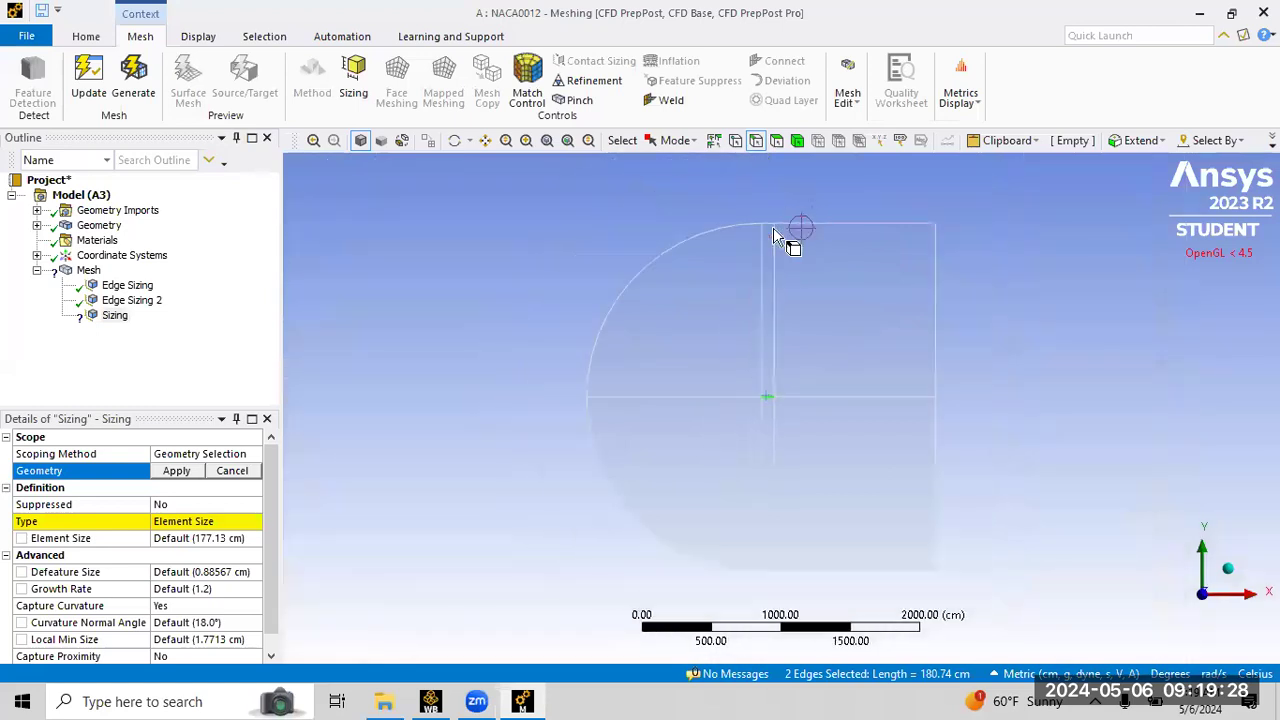
ctrl+click(766, 231)
ctrl+click(768, 568)
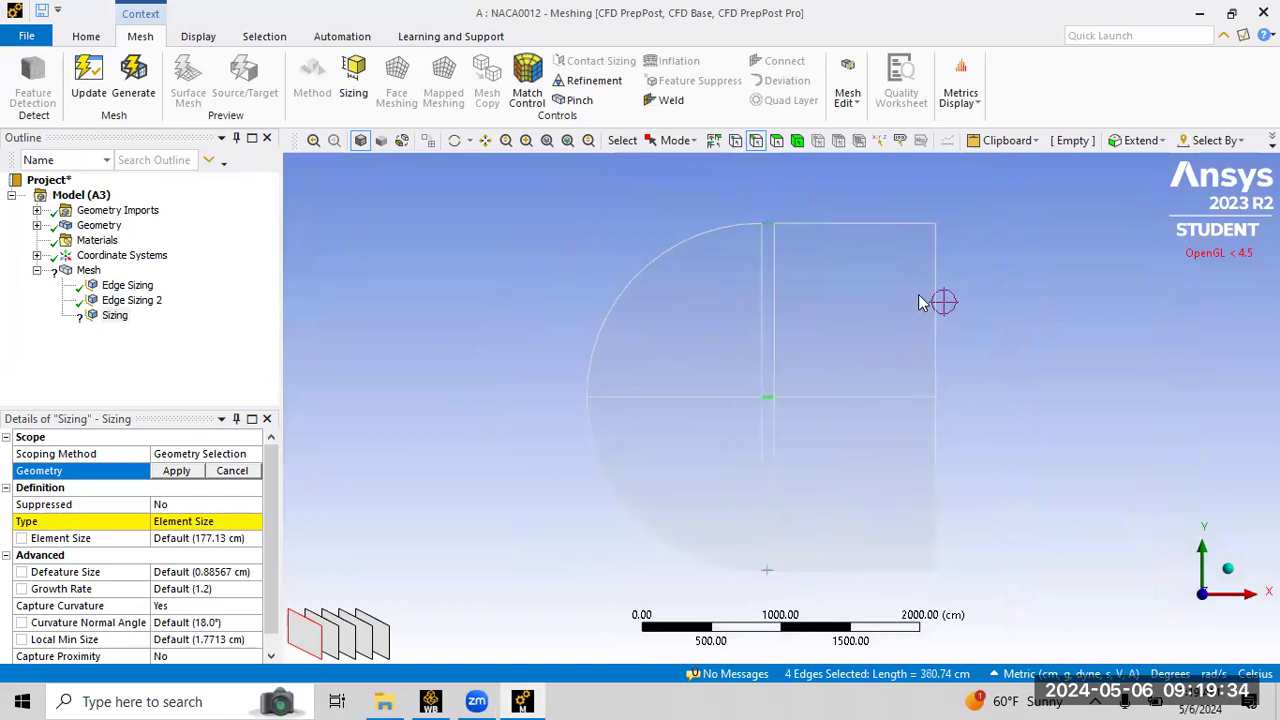
click(182, 475)
Define the third edge sizing by Number of Divisions with 80 divisions.
click(191, 518)
click(254, 521)
click(205, 548)
click(189, 539)
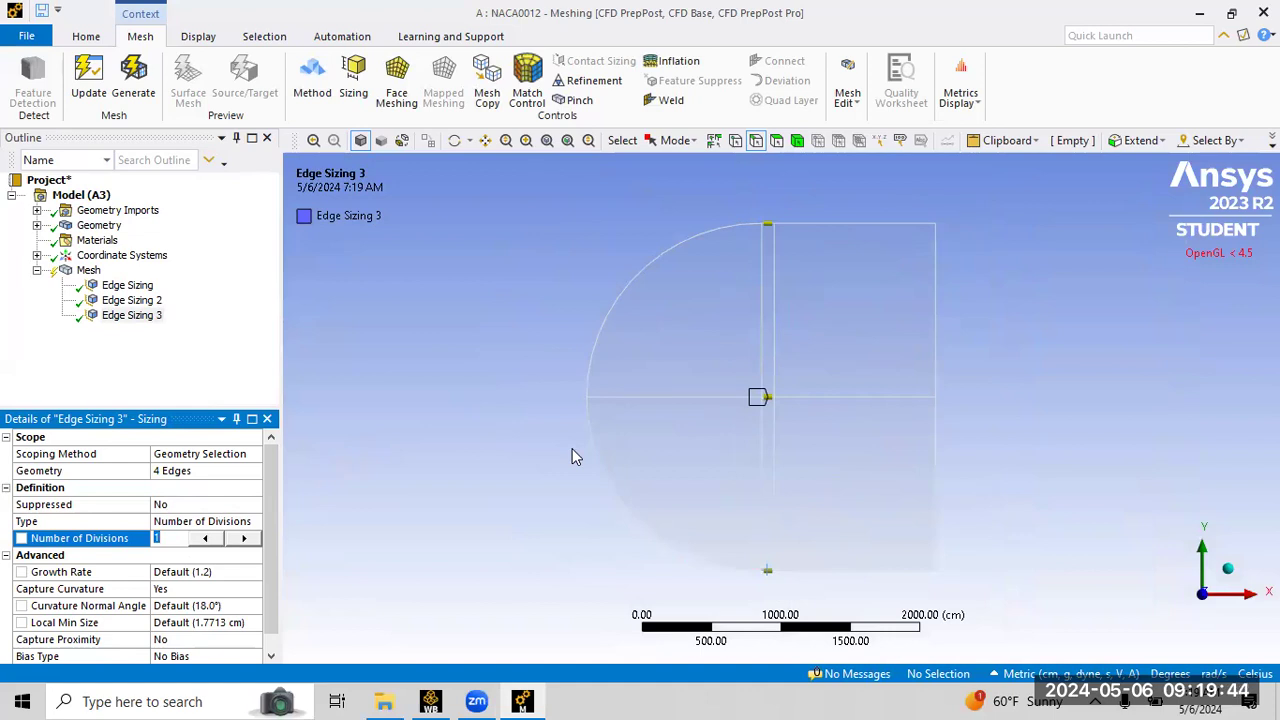
key(Return)
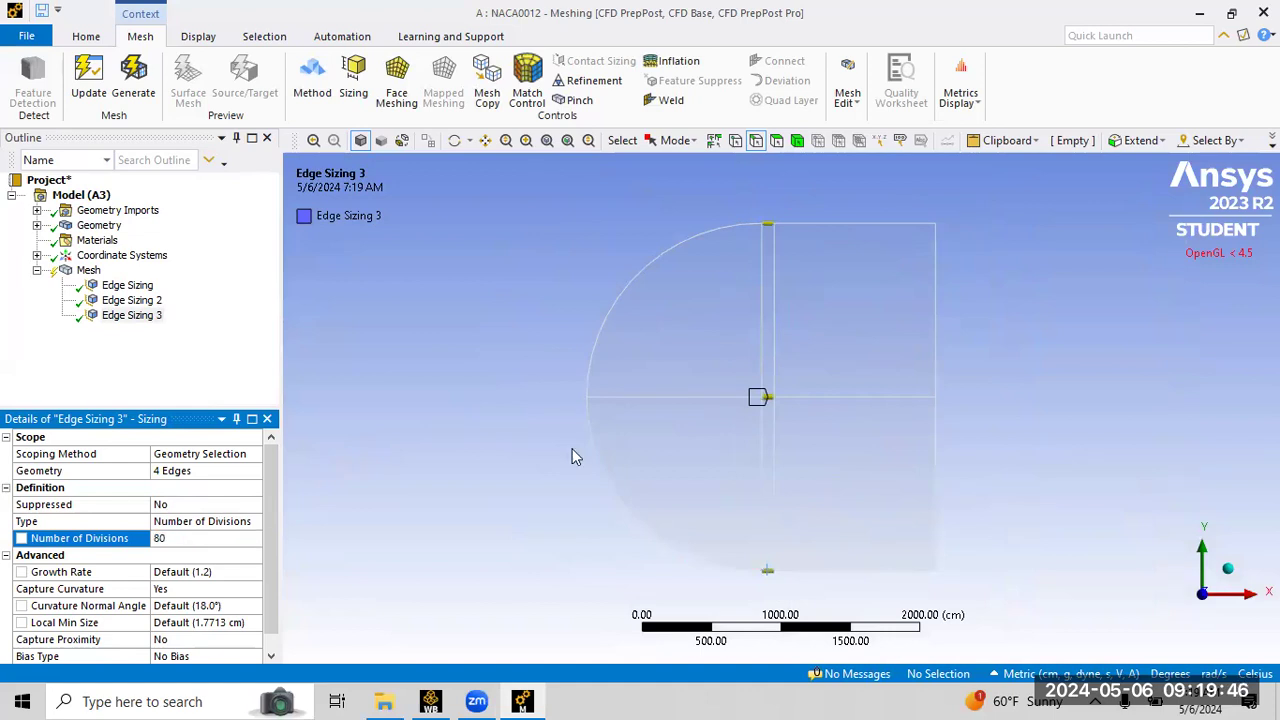
Check the division density around the airfoil and reduce the third edge sizing to 50 divisions.
right_drag(705, 377, 825, 446)
right_drag(708, 271, 858, 382)
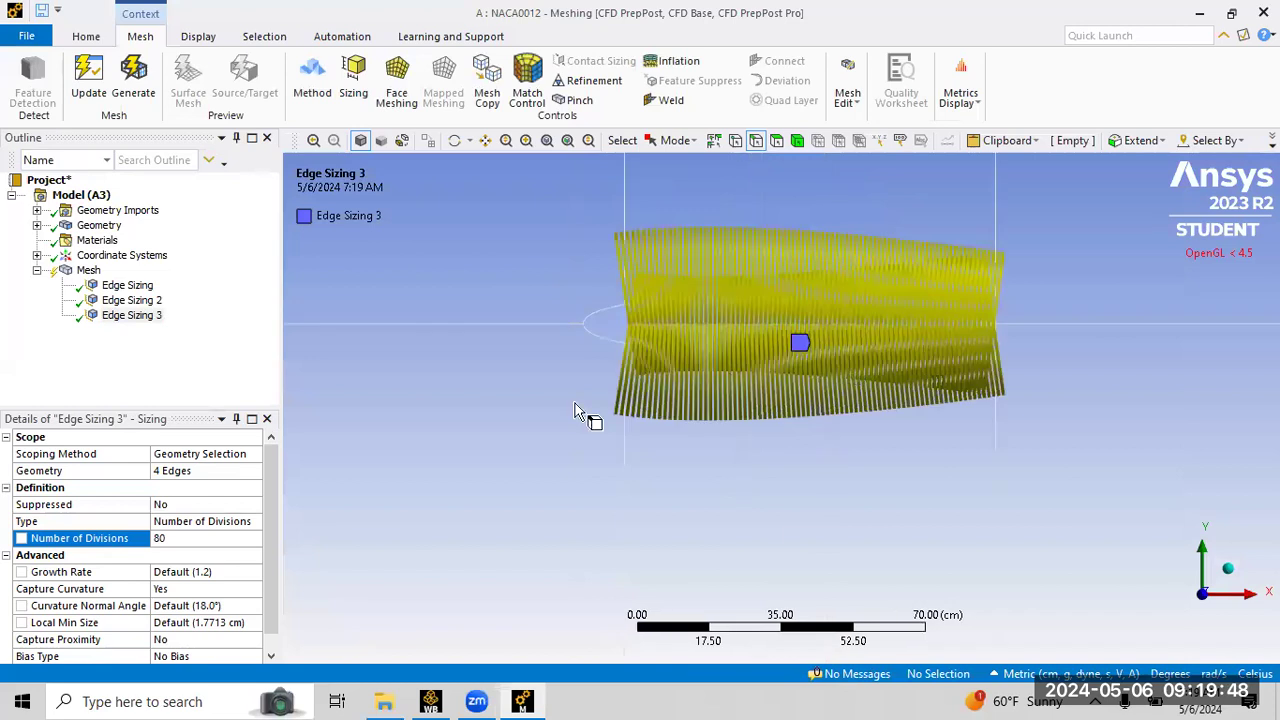
click(178, 541)
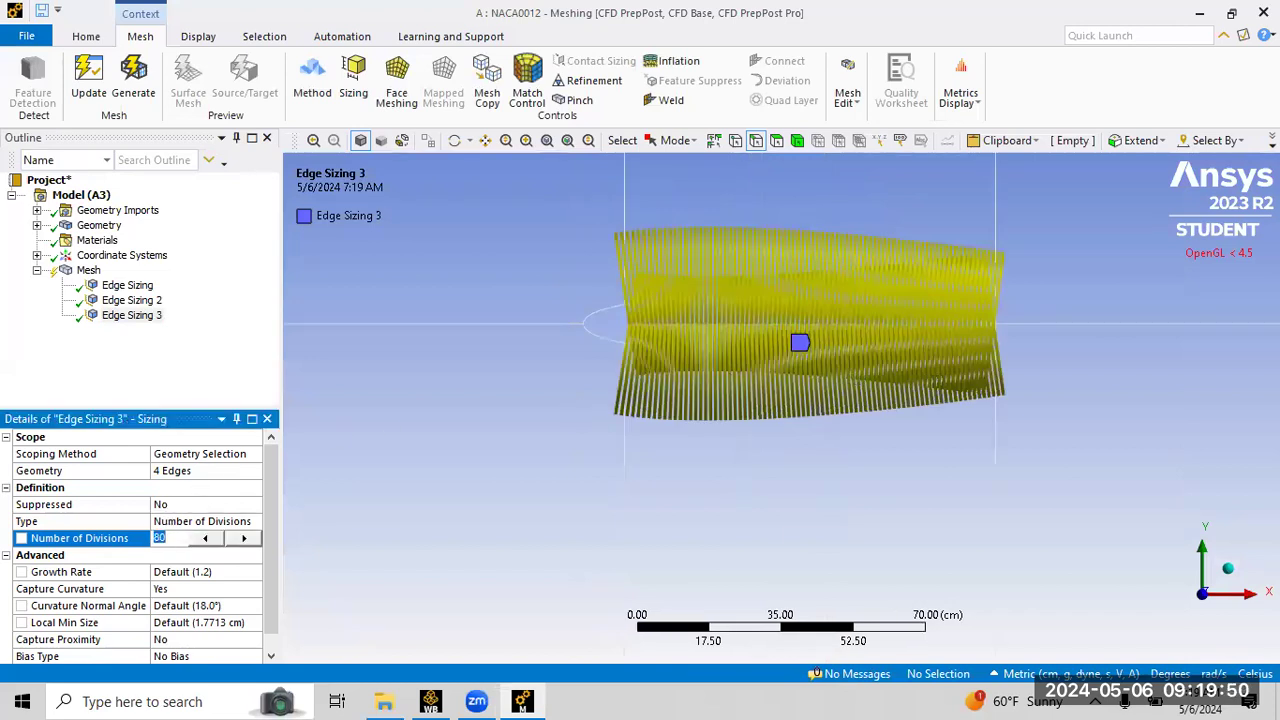
text(50)
key(Return)
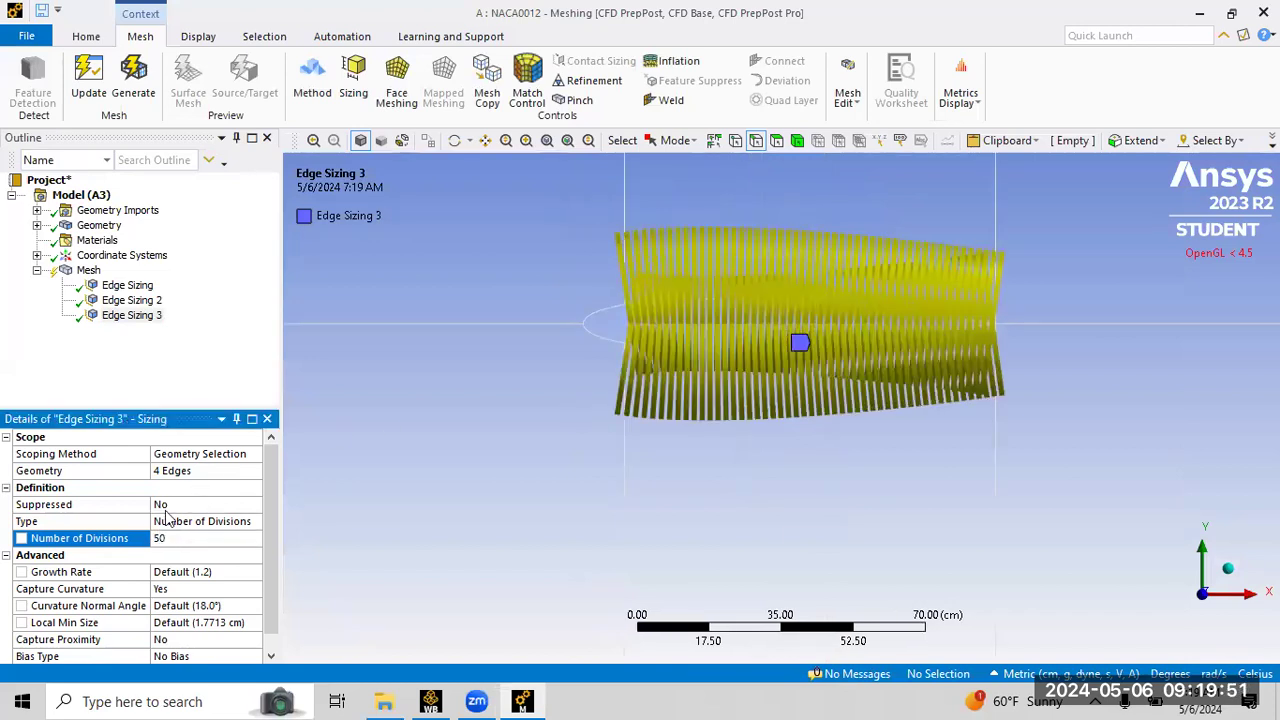
Set Capture Curvature to No and Behavior to Hard for the third edge sizing, keeping No Bias.
click(219, 584)
click(254, 592)
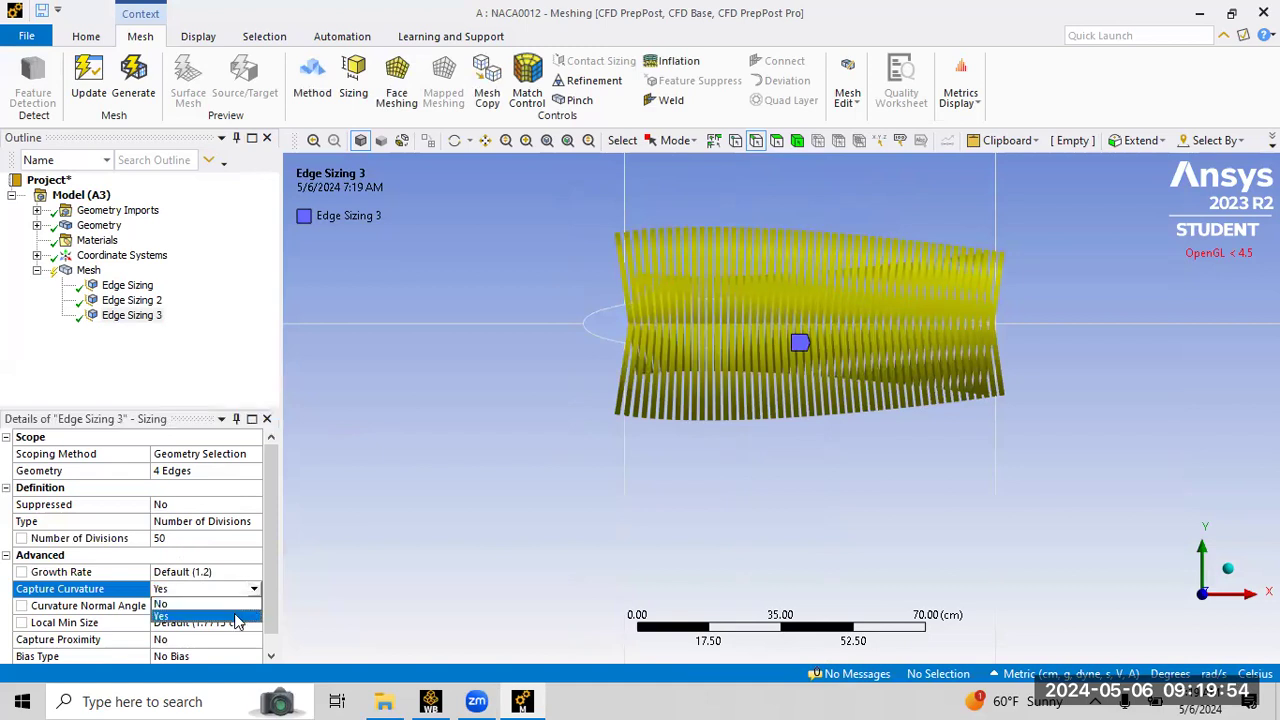
click(221, 611)
click(240, 571)
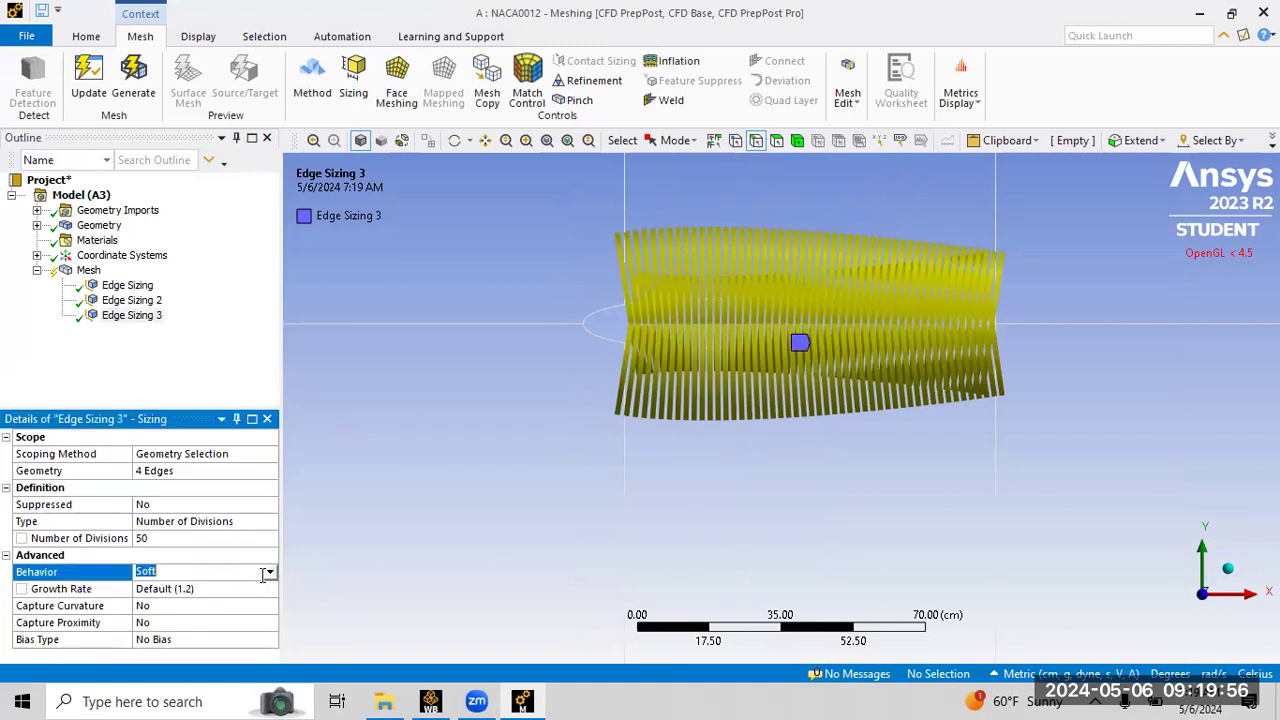
click(270, 574)
click(245, 598)
click(217, 622)
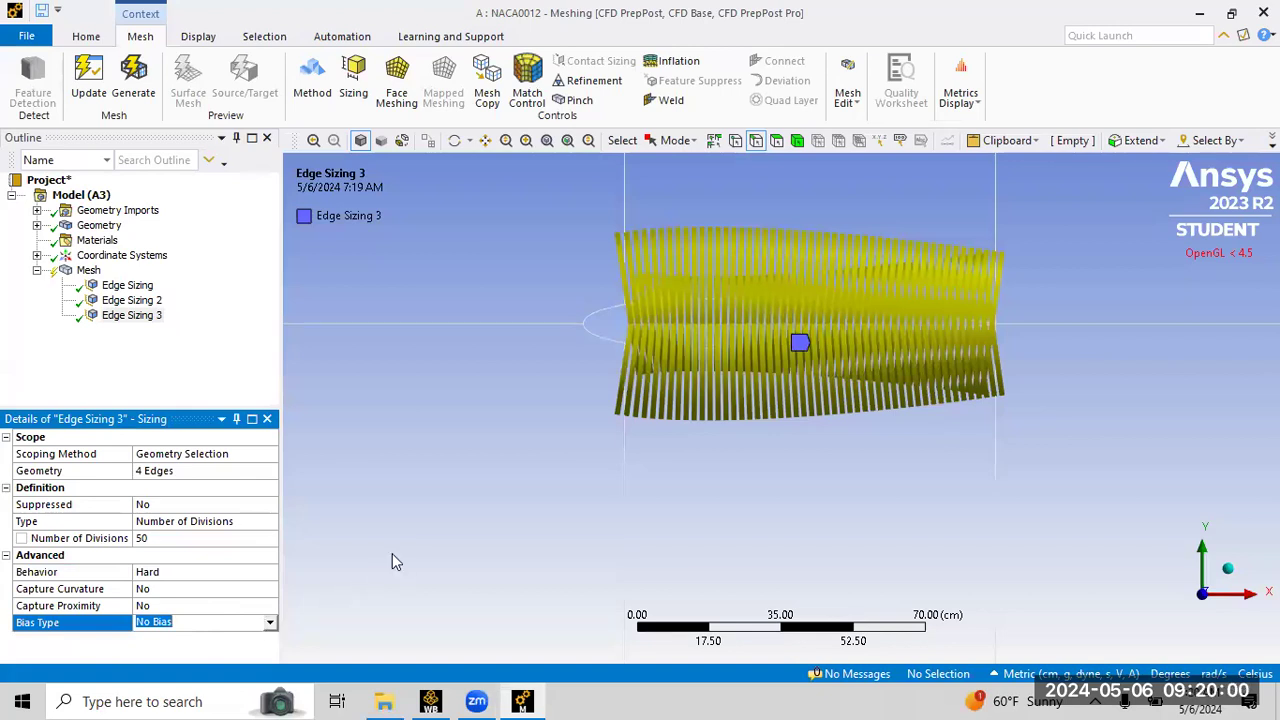
Insert a fourth Sizing control under Mesh.
click(88, 270)
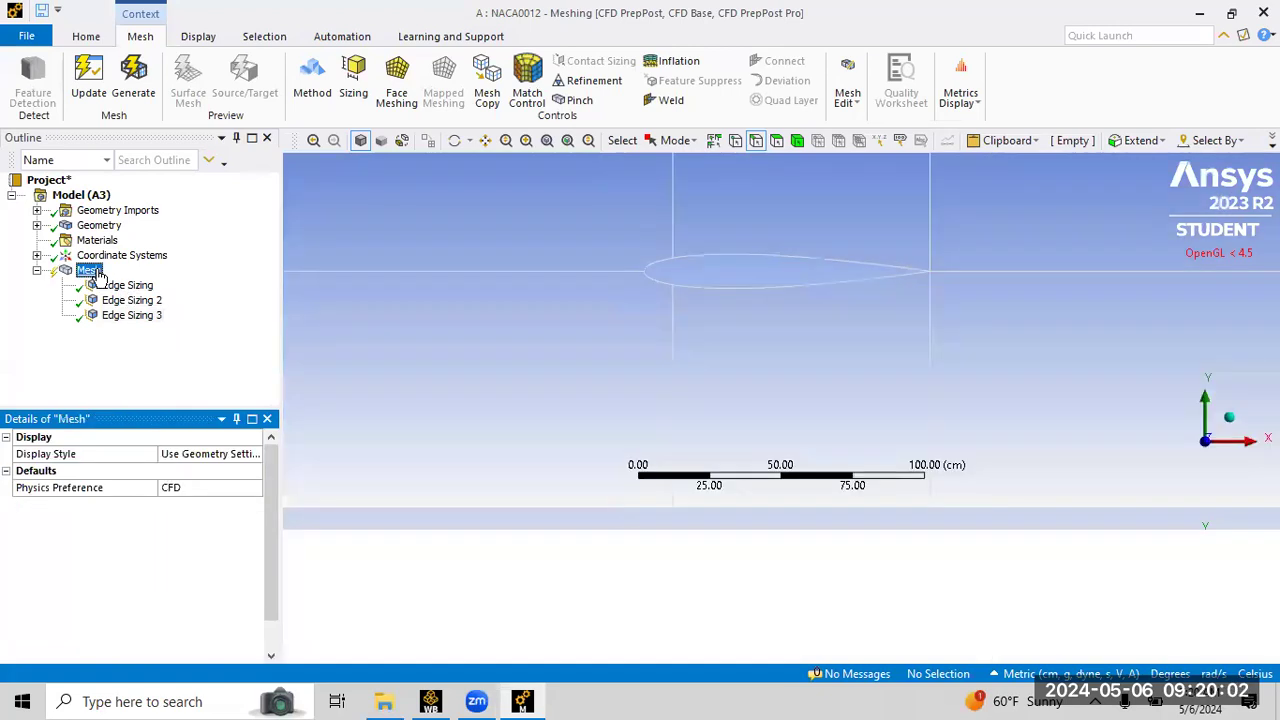
right_click(97, 271)
mouse_move(139, 284)
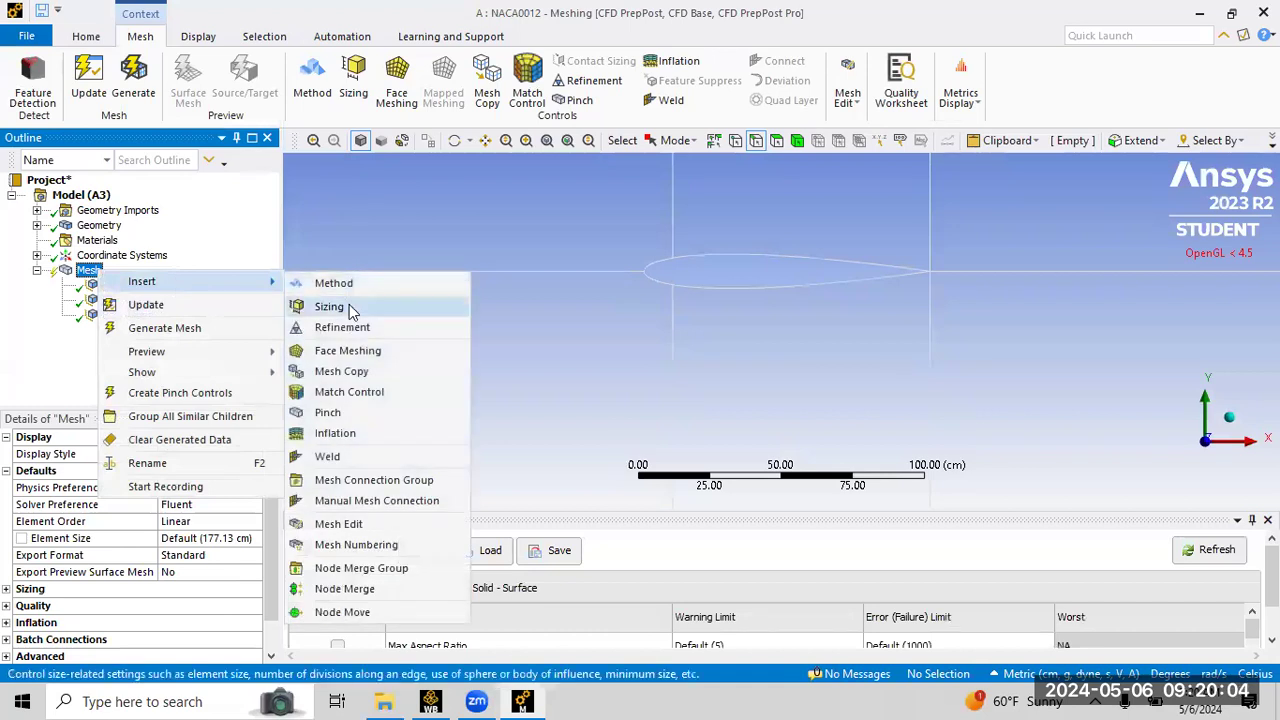
click(320, 303)
Scope the fourth sizing to the airfoil's two leading-edge curves and the two inlet arcs of the domain.
click(566, 312)
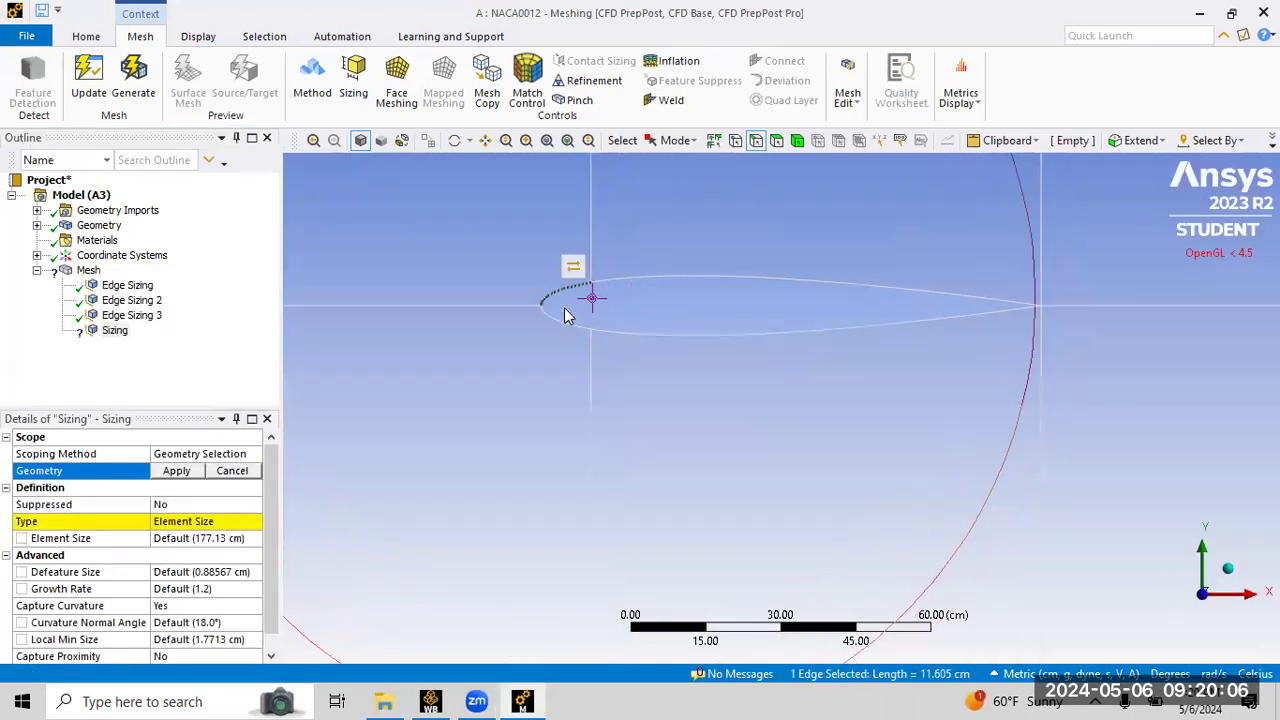
ctrl+click(561, 320)
scroll(534, 317, up, 2)
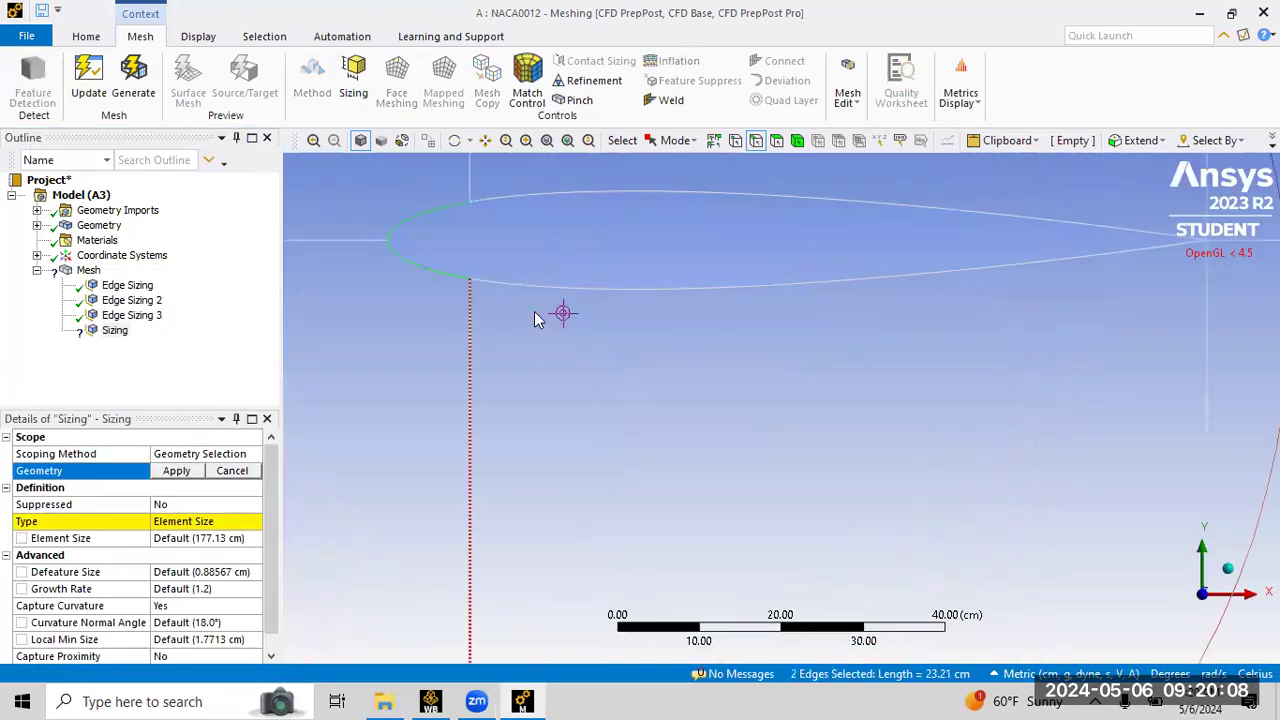
scroll(523, 294, down, 5)
scroll(550, 282, down, 5)
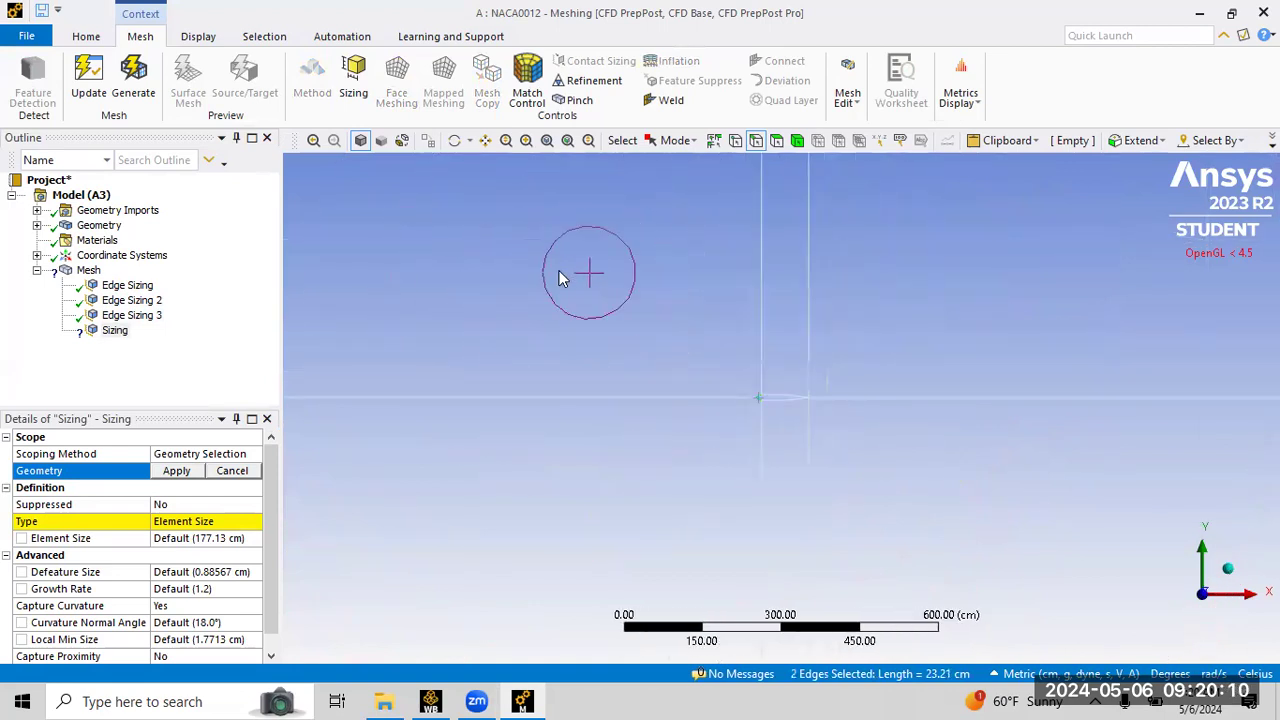
ctrl+click(521, 275)
ctrl+click(487, 488)
click(177, 471)
Define the fourth edge sizing by Number of Divisions with 20 divisions.
click(248, 521)
click(254, 521)
click(200, 555)
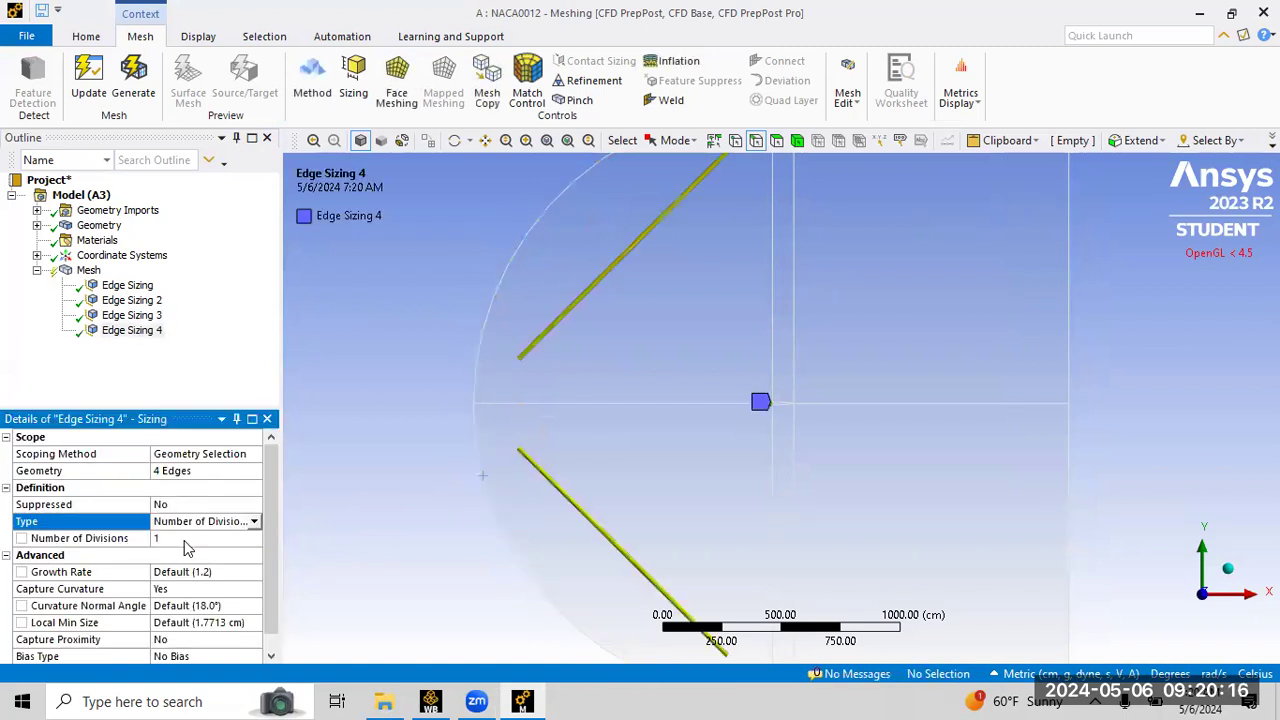
click(185, 538)
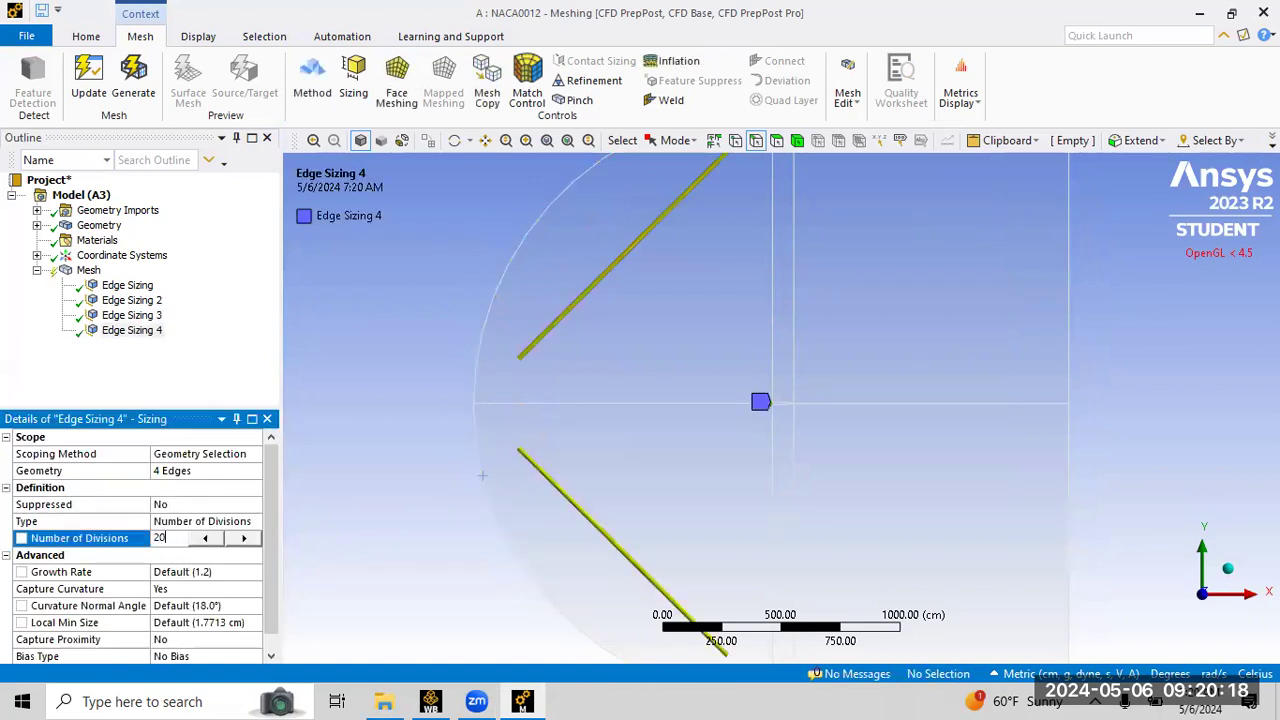
key(Return)
right_drag(729, 351, 843, 489)
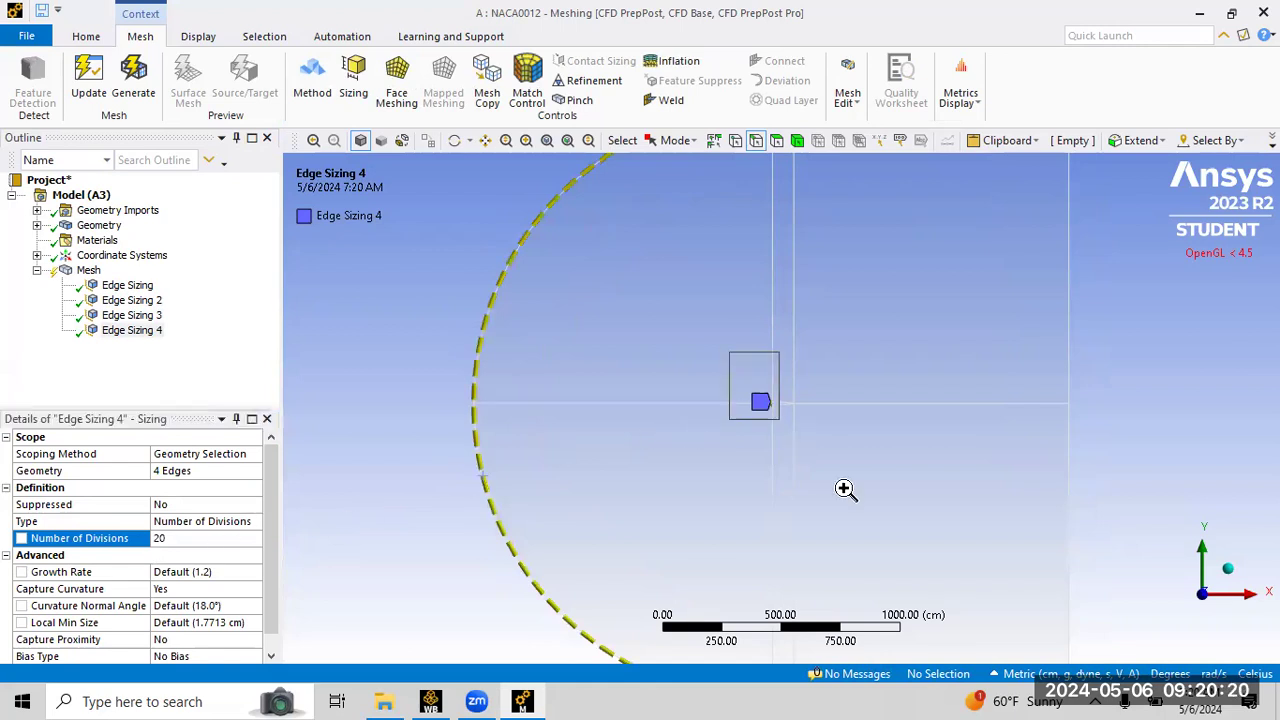
Set Capture Curvature to No and Behavior to Hard for the fourth edge sizing, keeping Bias Type at No Bias.
right_drag(643, 301, 808, 437)
right_drag(669, 249, 846, 446)
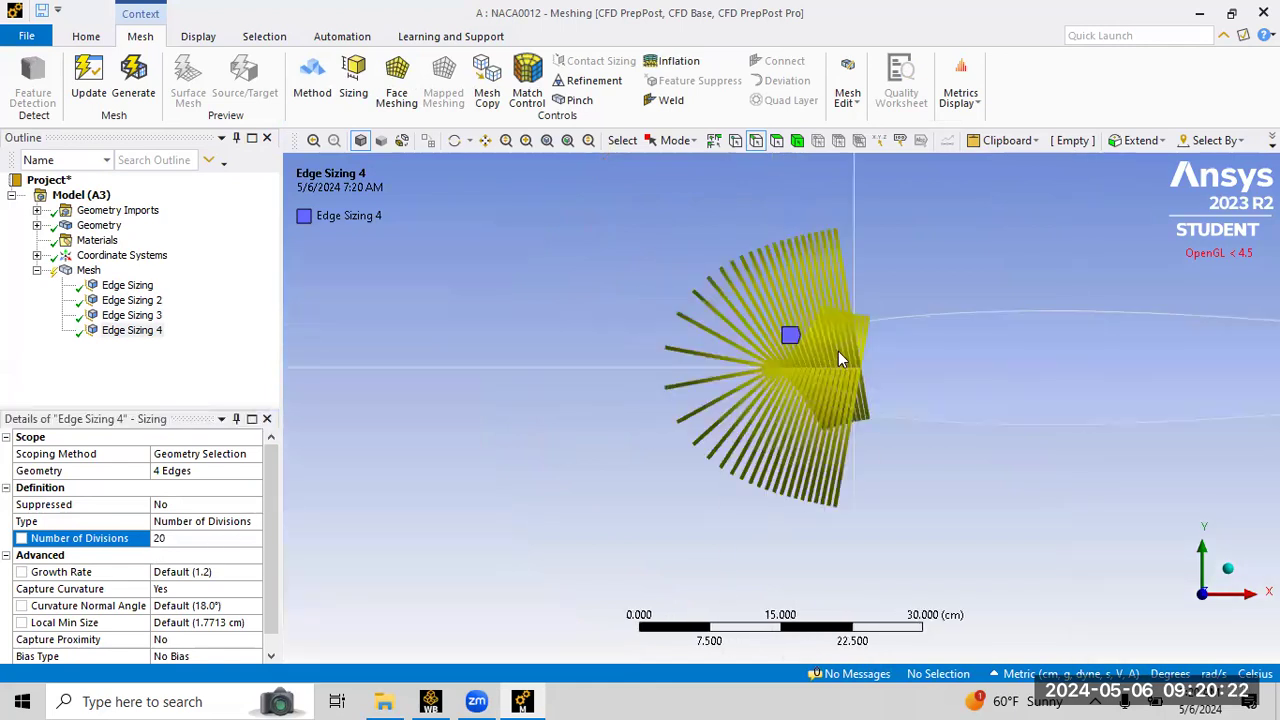
click(180, 590)
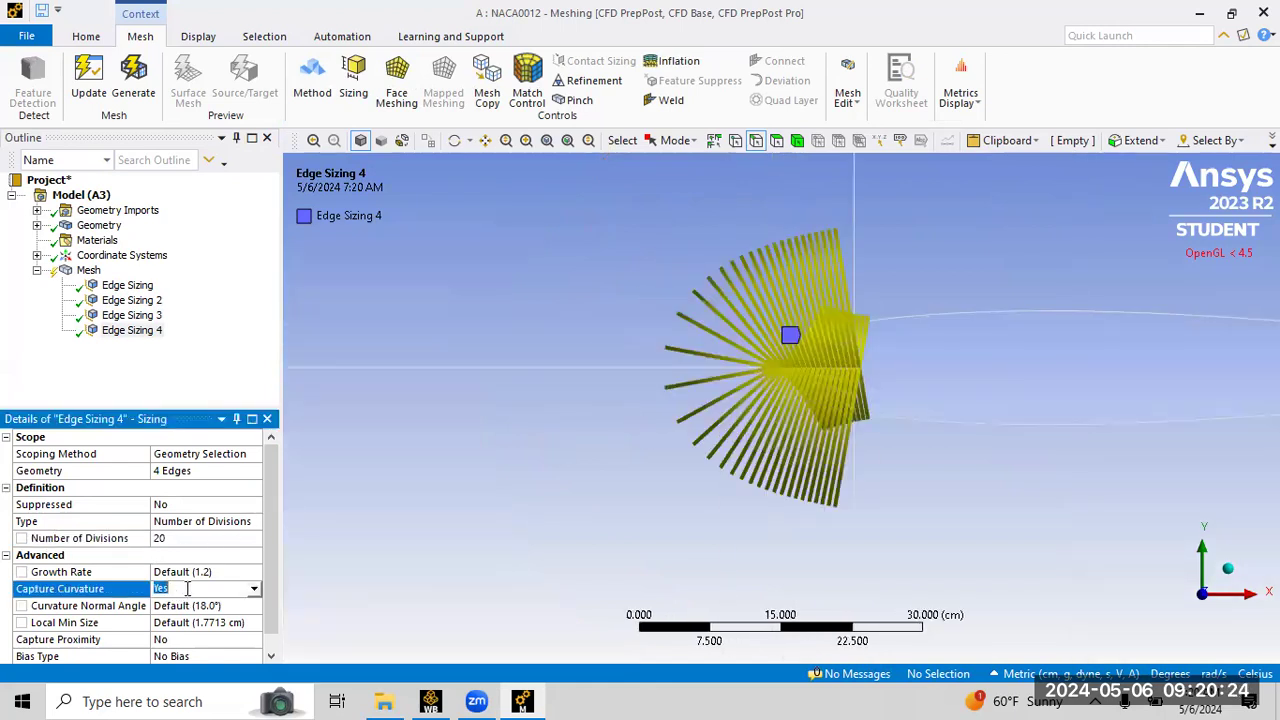
click(255, 592)
click(250, 607)
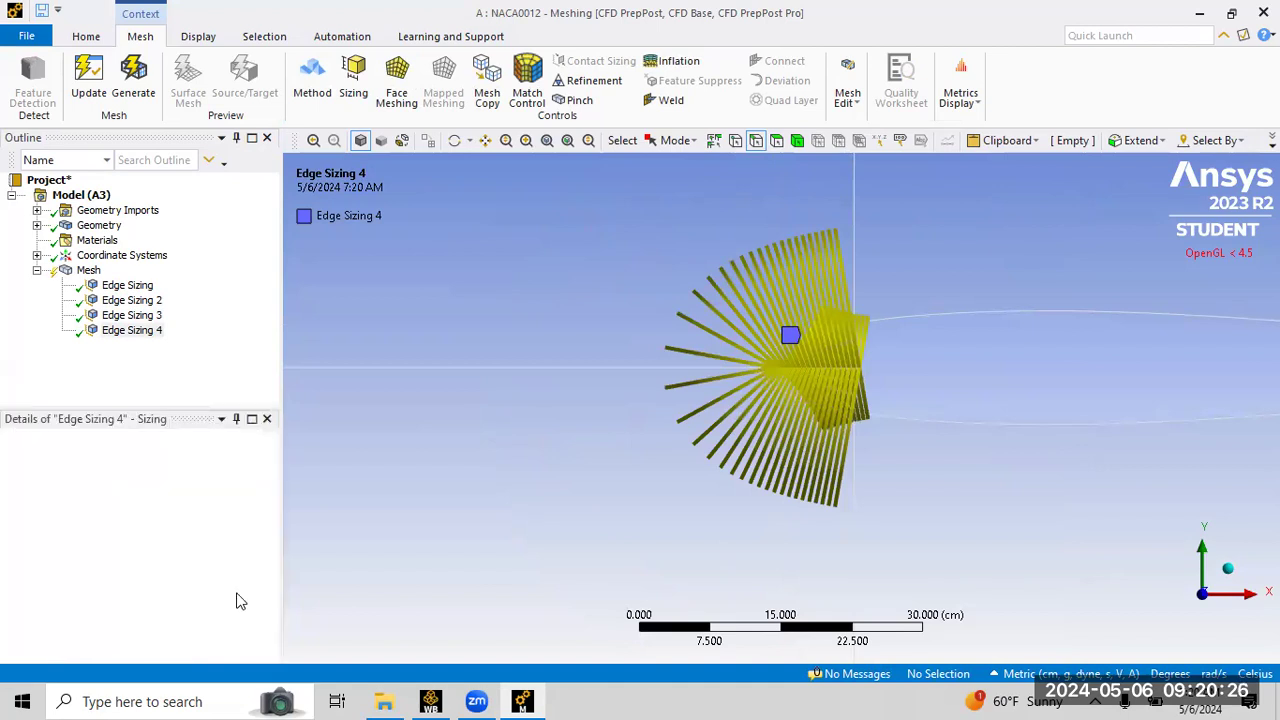
click(269, 575)
click(251, 605)
click(260, 624)
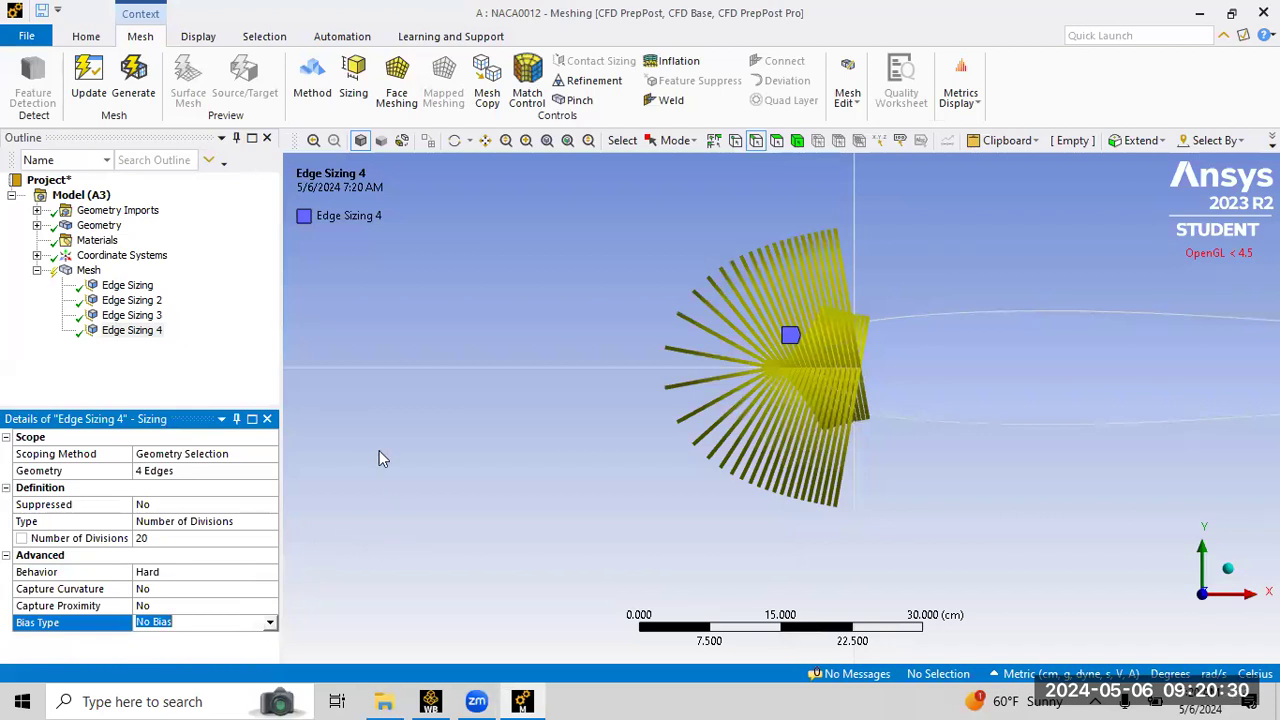
Insert a Face Meshing control under Mesh and scope it to all six faces of the C-shaped domain.
scroll(658, 319, down, 8)
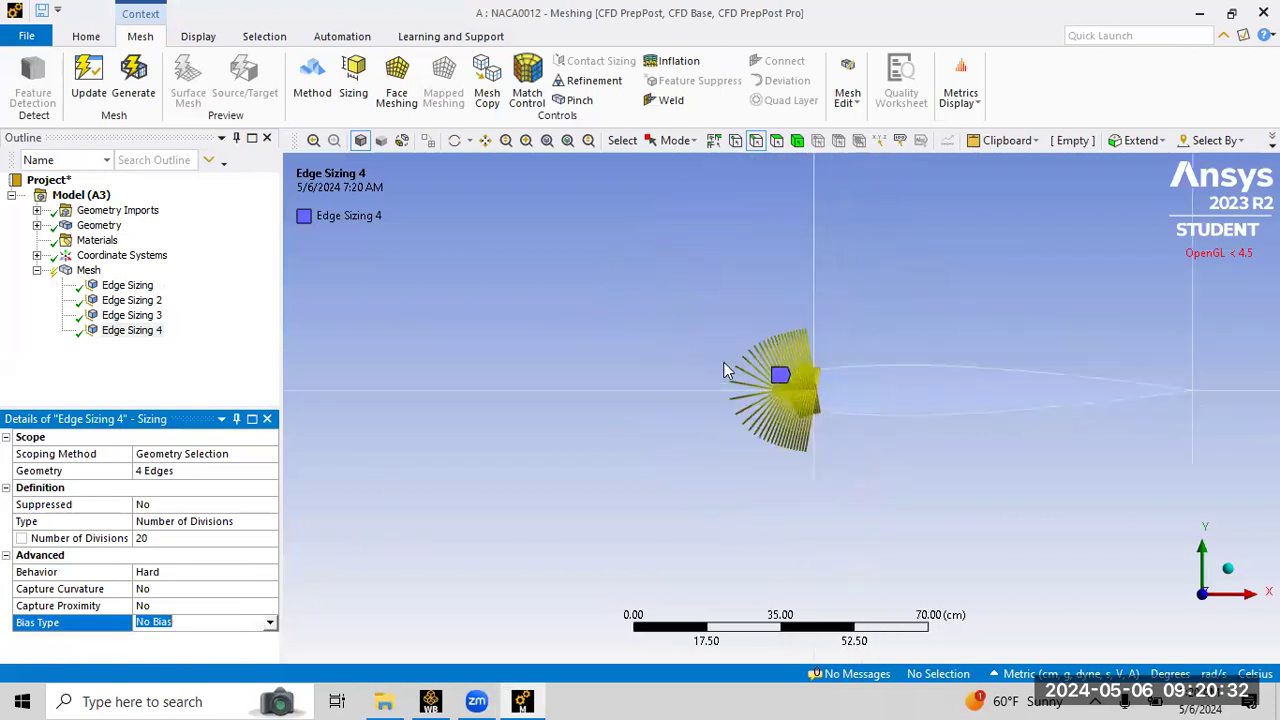
scroll(995, 350, down, 7)
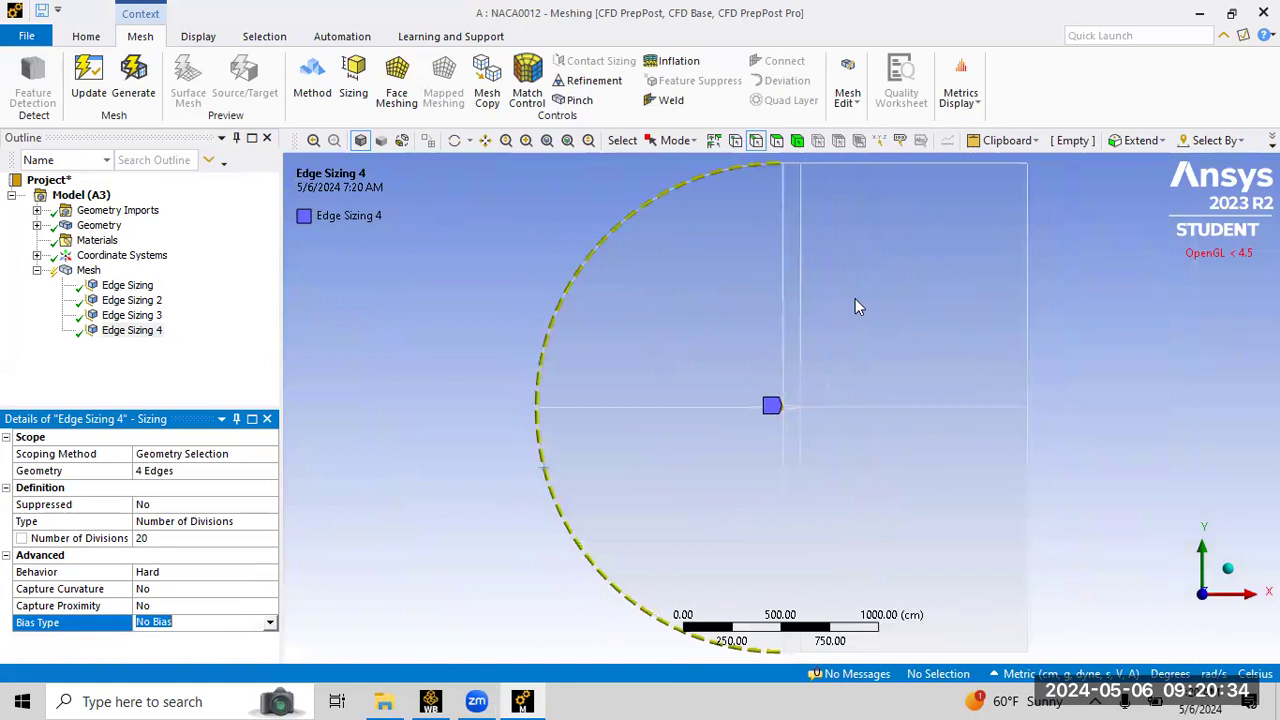
right_click(88, 271)
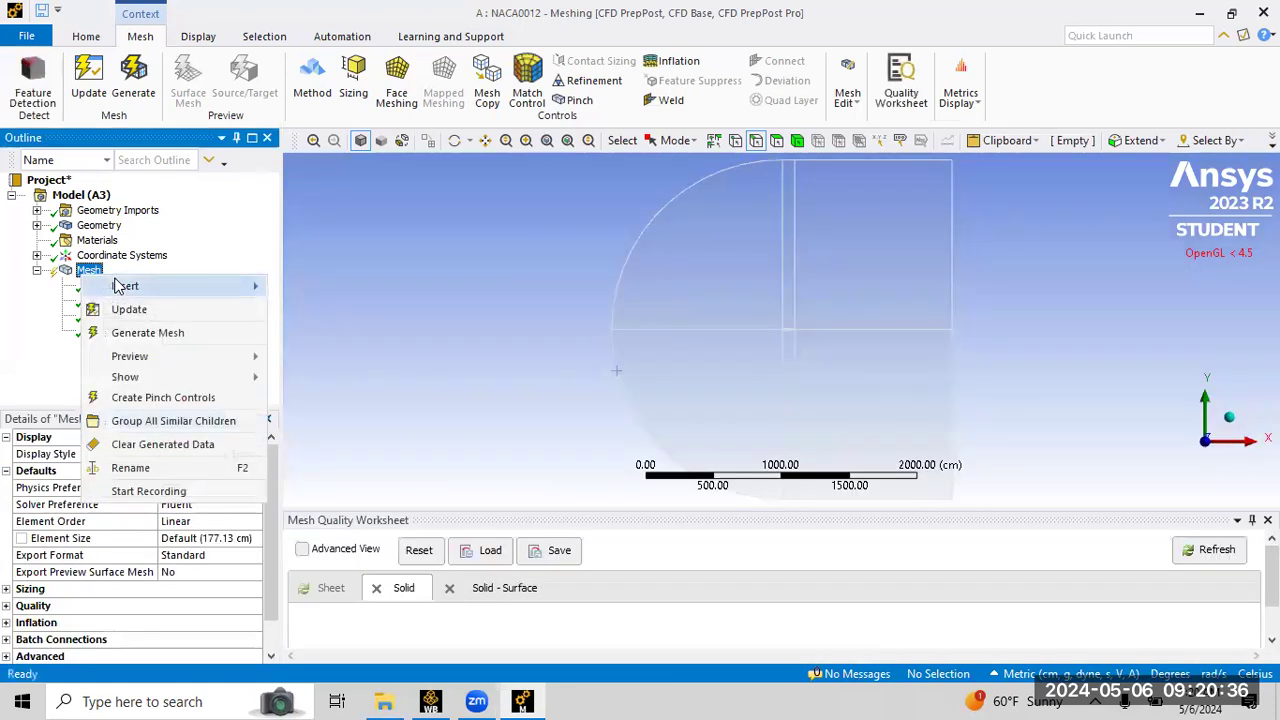
mouse_move(125, 286)
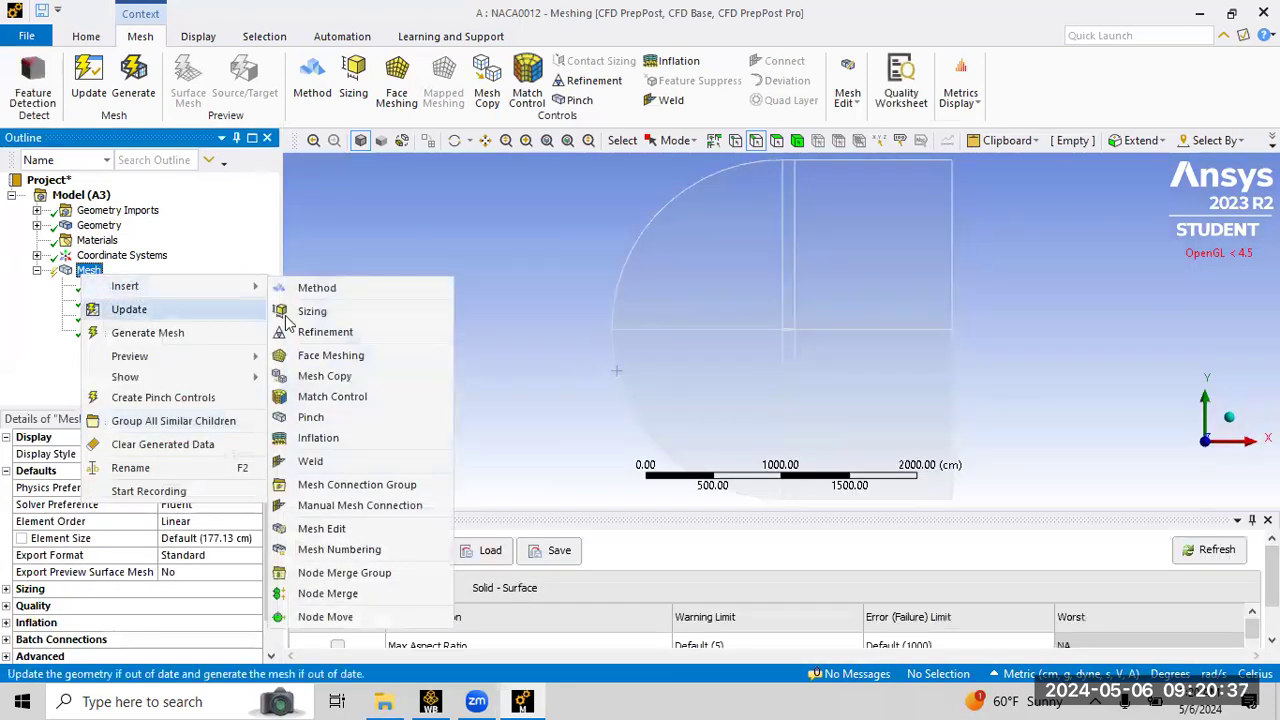
click(323, 355)
click(897, 294)
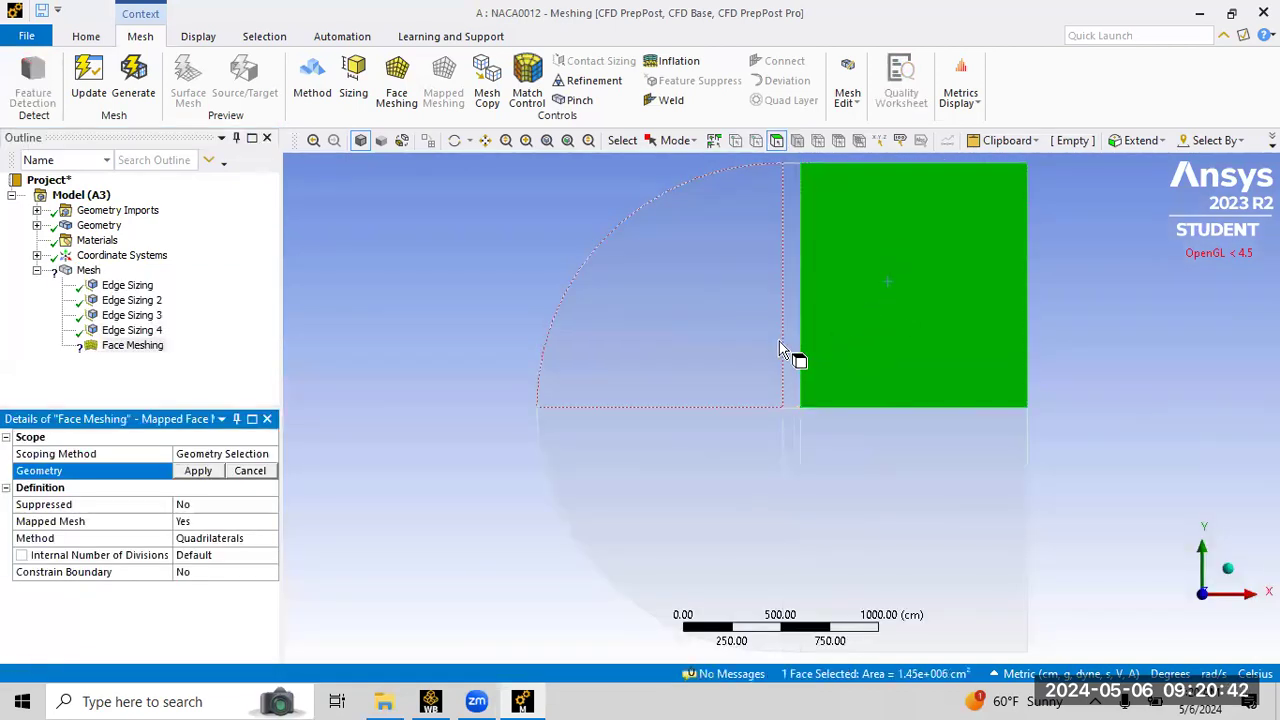
ctrl+click(791, 289)
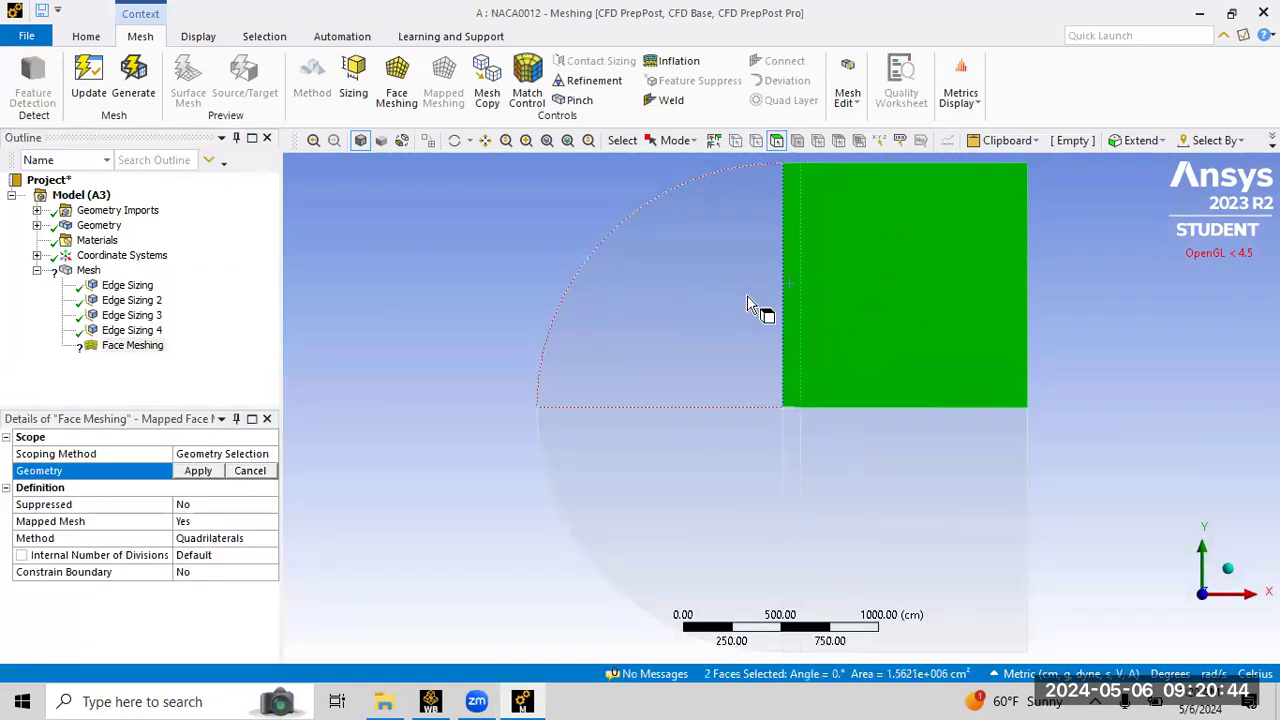
ctrl+click(748, 305)
ctrl+click(775, 455)
ctrl+click(791, 460)
ctrl+click(869, 448)
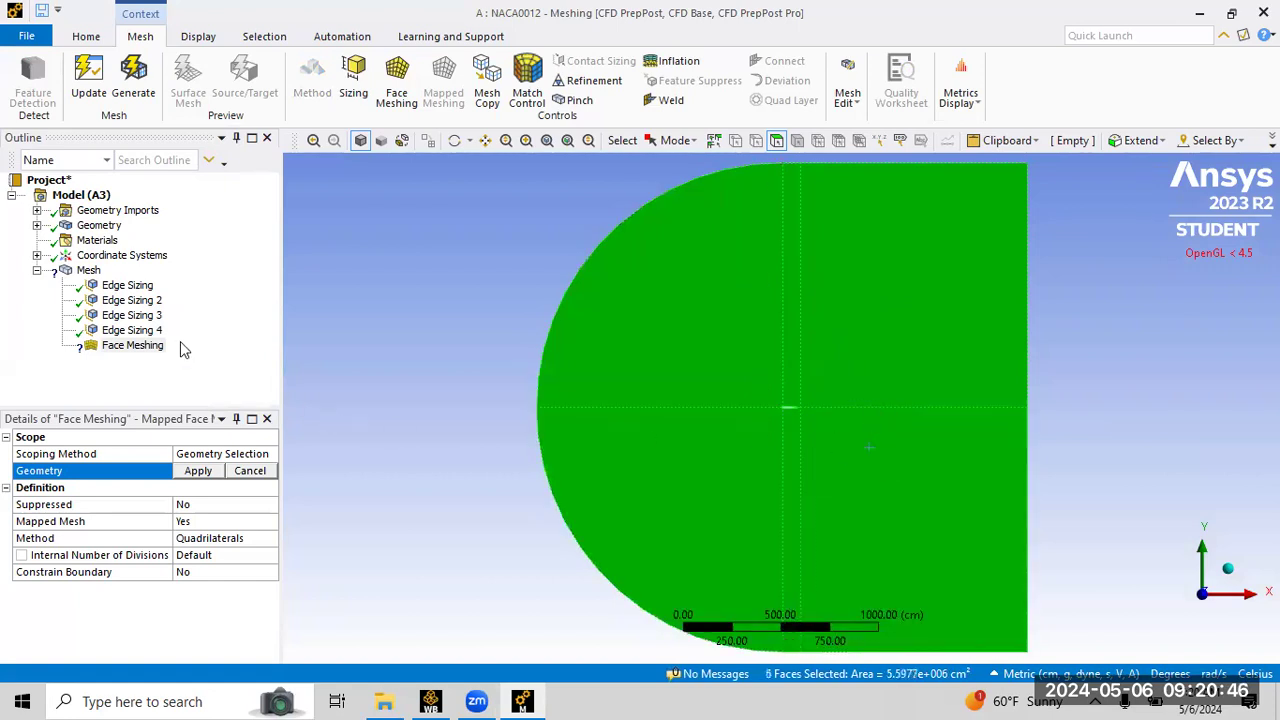
click(198, 471)
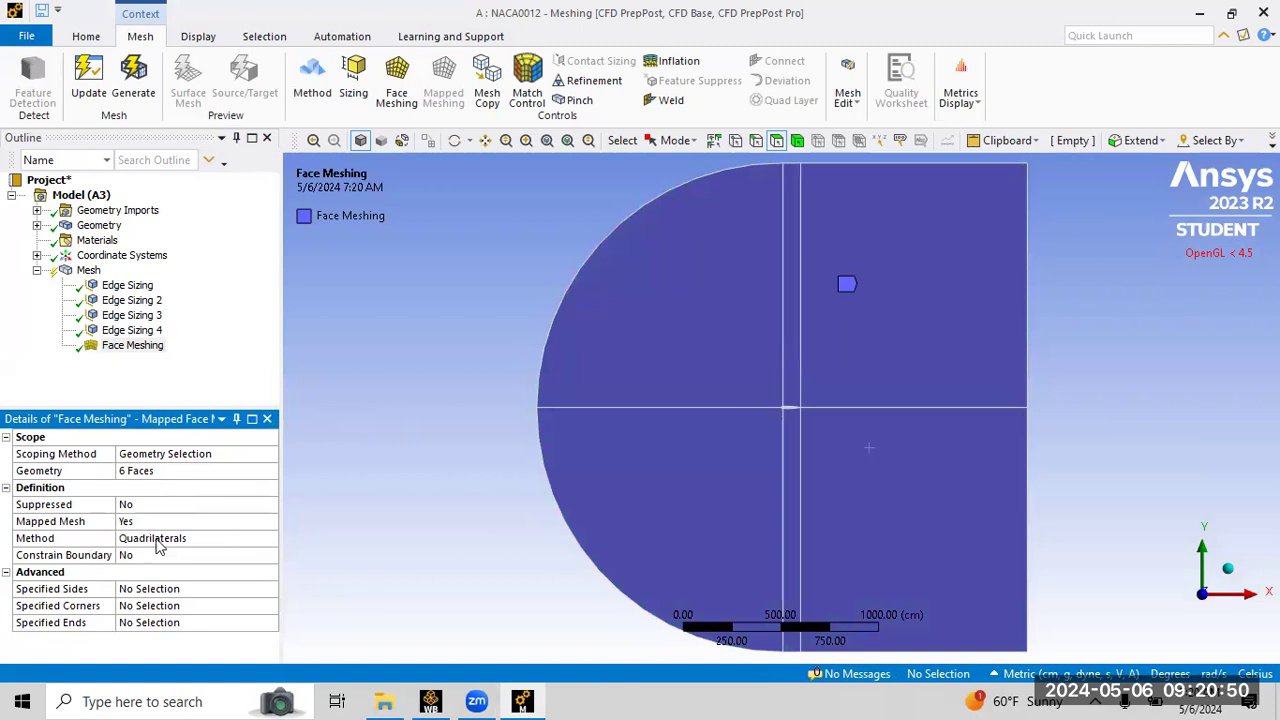
Choose Quadrilaterals as the face meshing method.
click(240, 537)
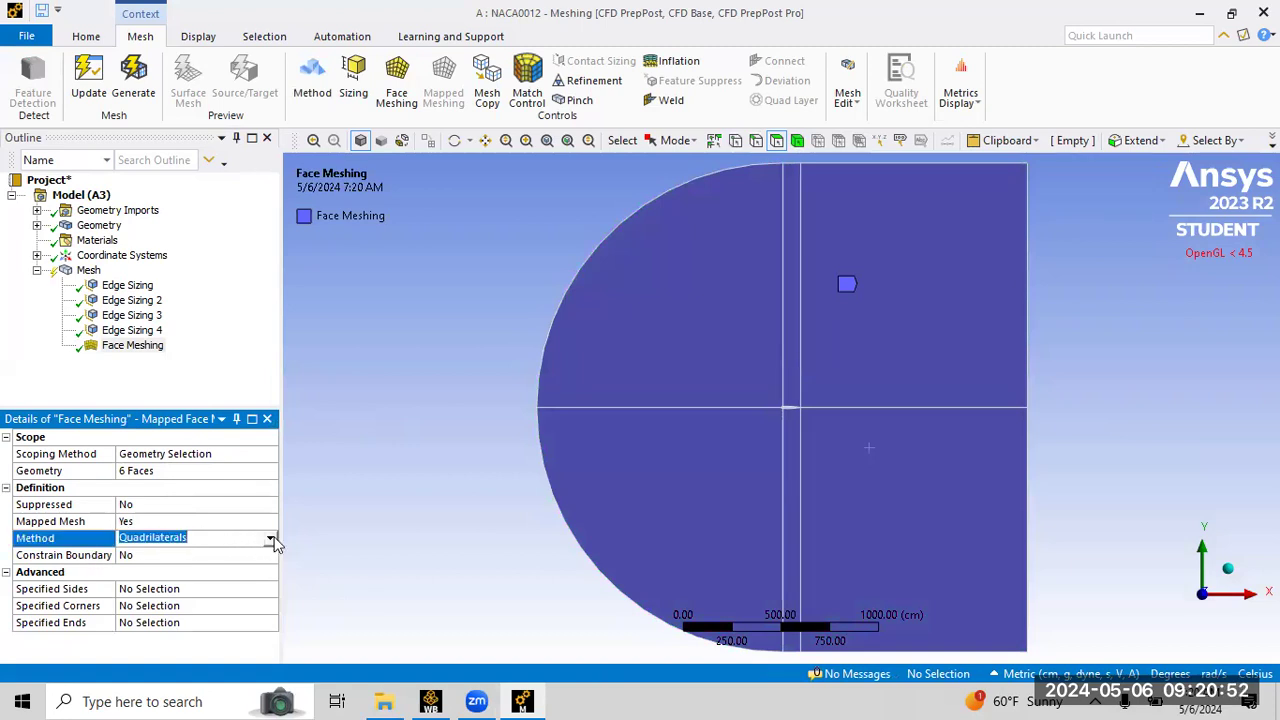
click(270, 538)
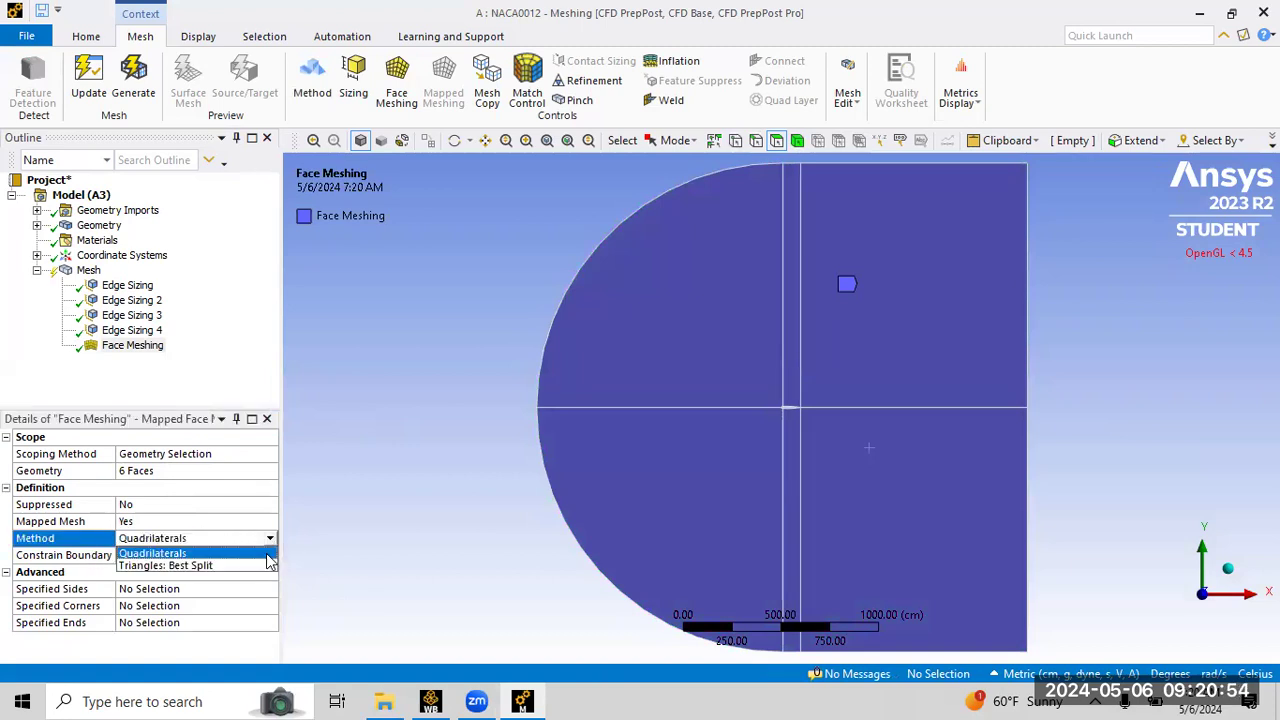
click(268, 554)
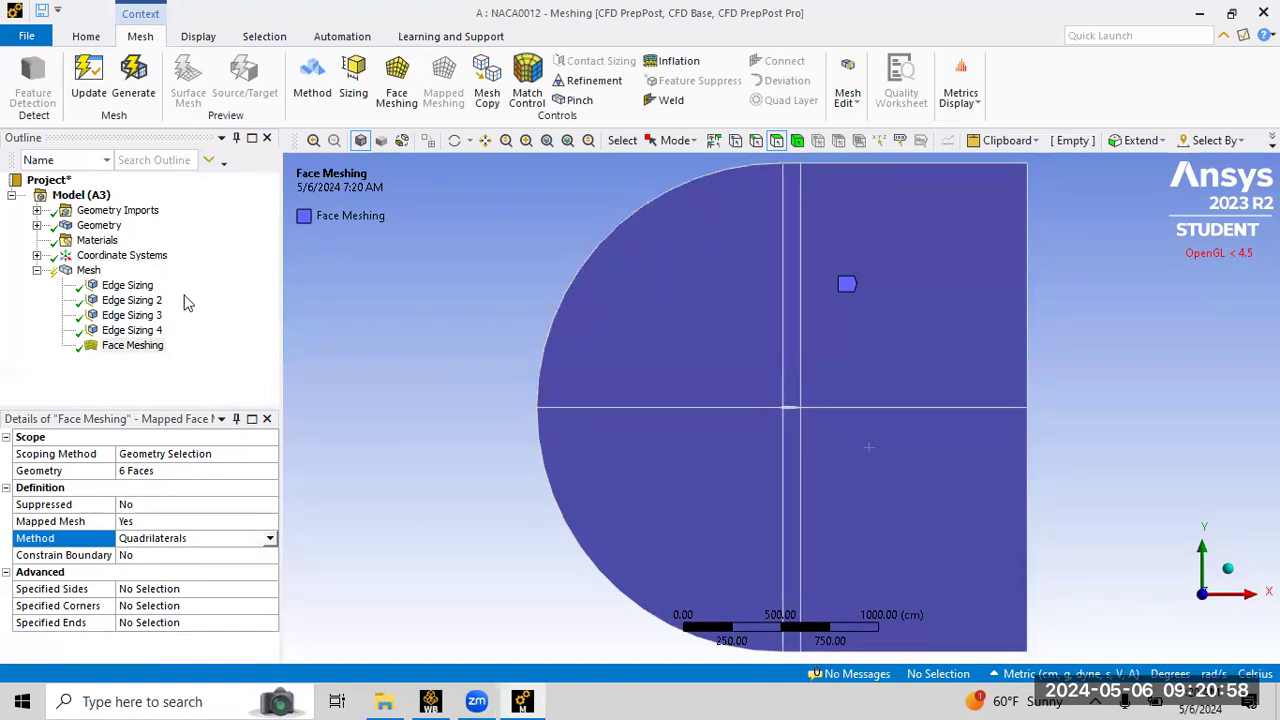
Generate the domain mesh with the edge sizings and face meshing applied, and close the Mesh Quality Worksheet.
click(86, 272)
right_click(86, 272)
click(143, 320)
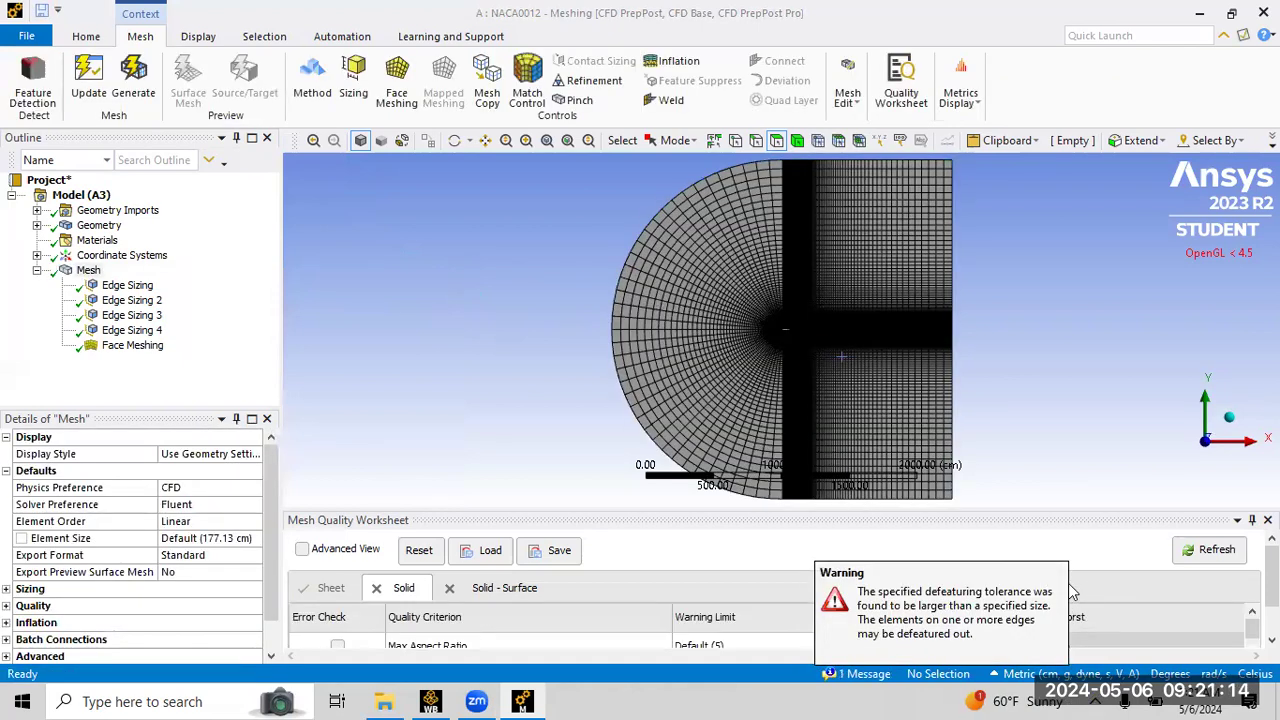
click(988, 594)
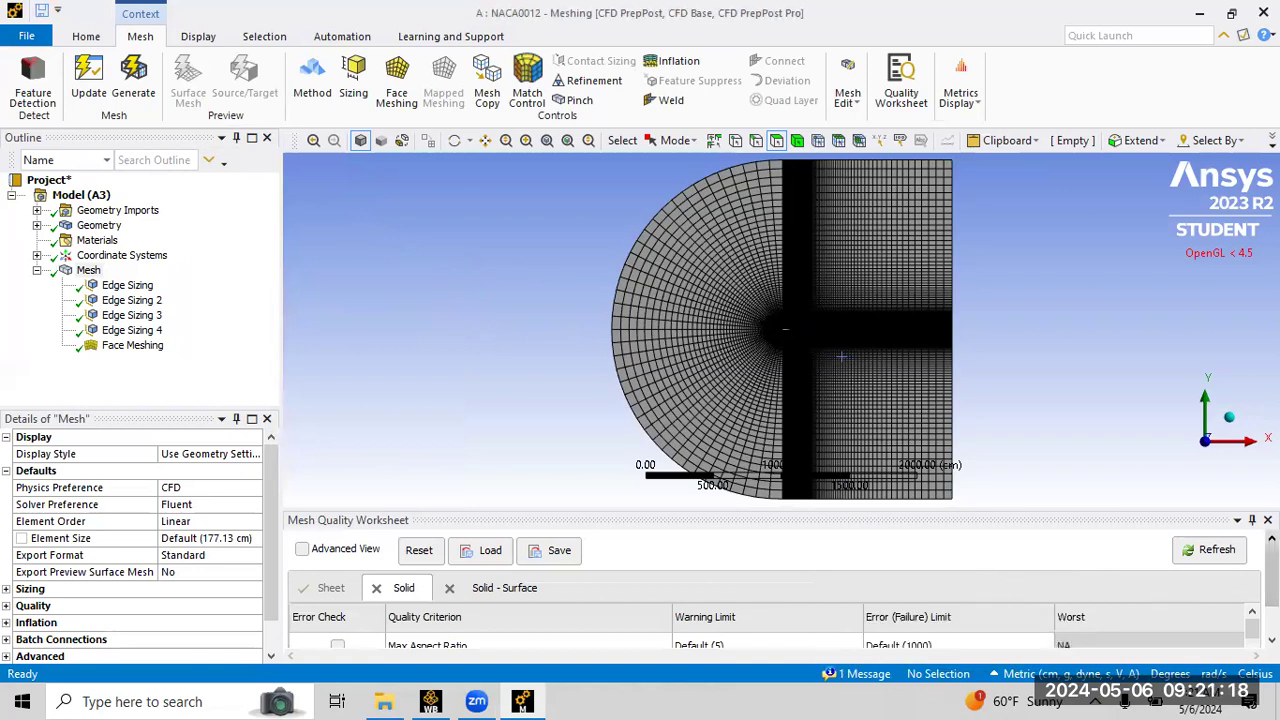
click(1267, 520)
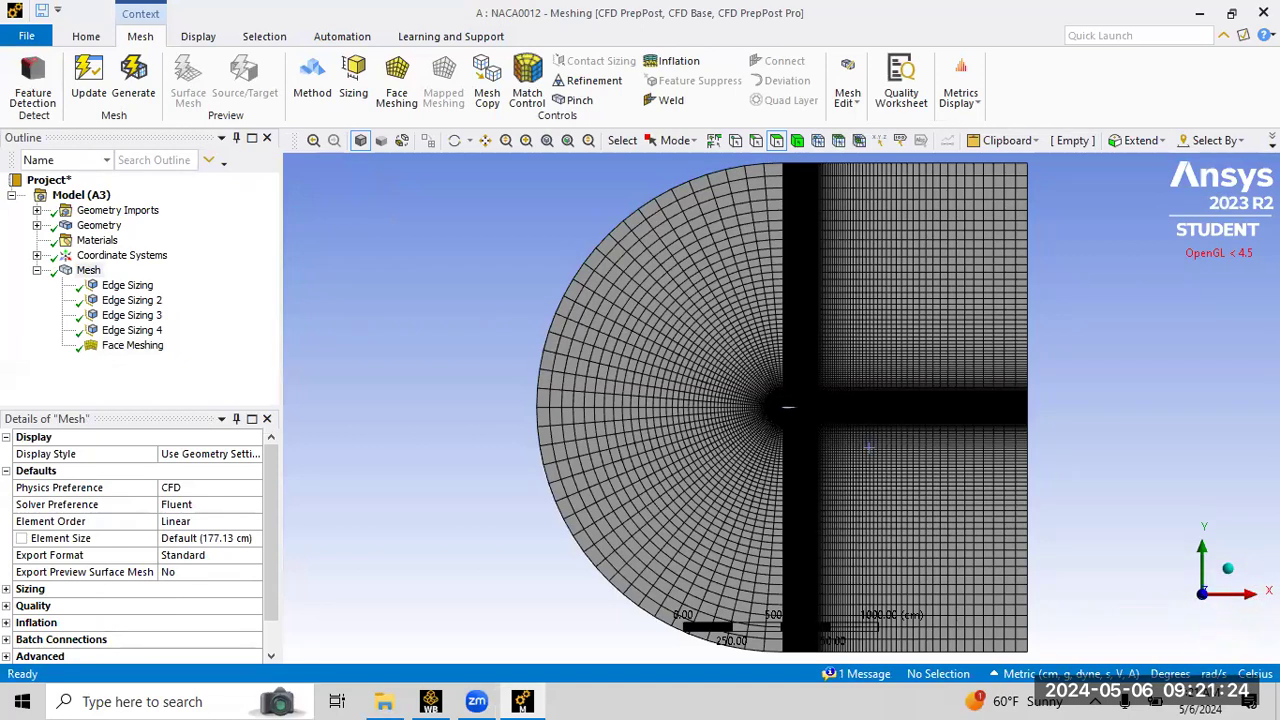
Read the meshing warning message and set Mesh Defeaturing to No in the global mesh Sizing settings.
click(847, 677)
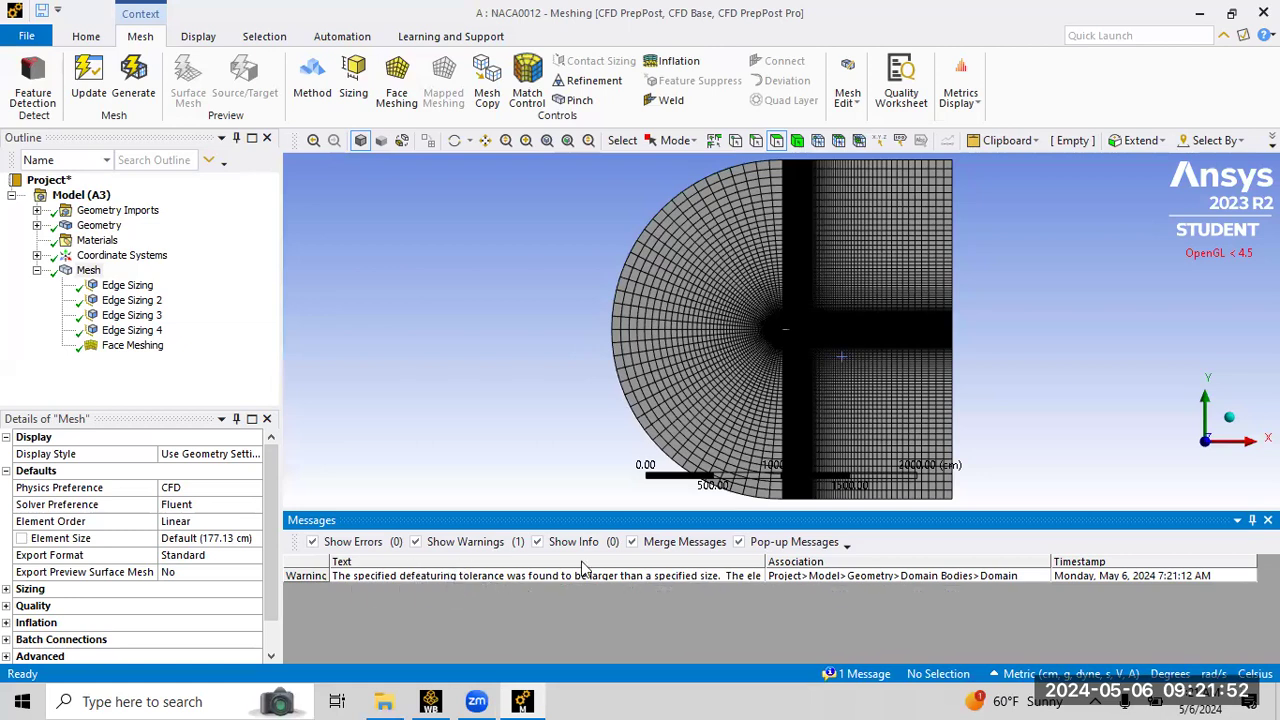
click(1267, 520)
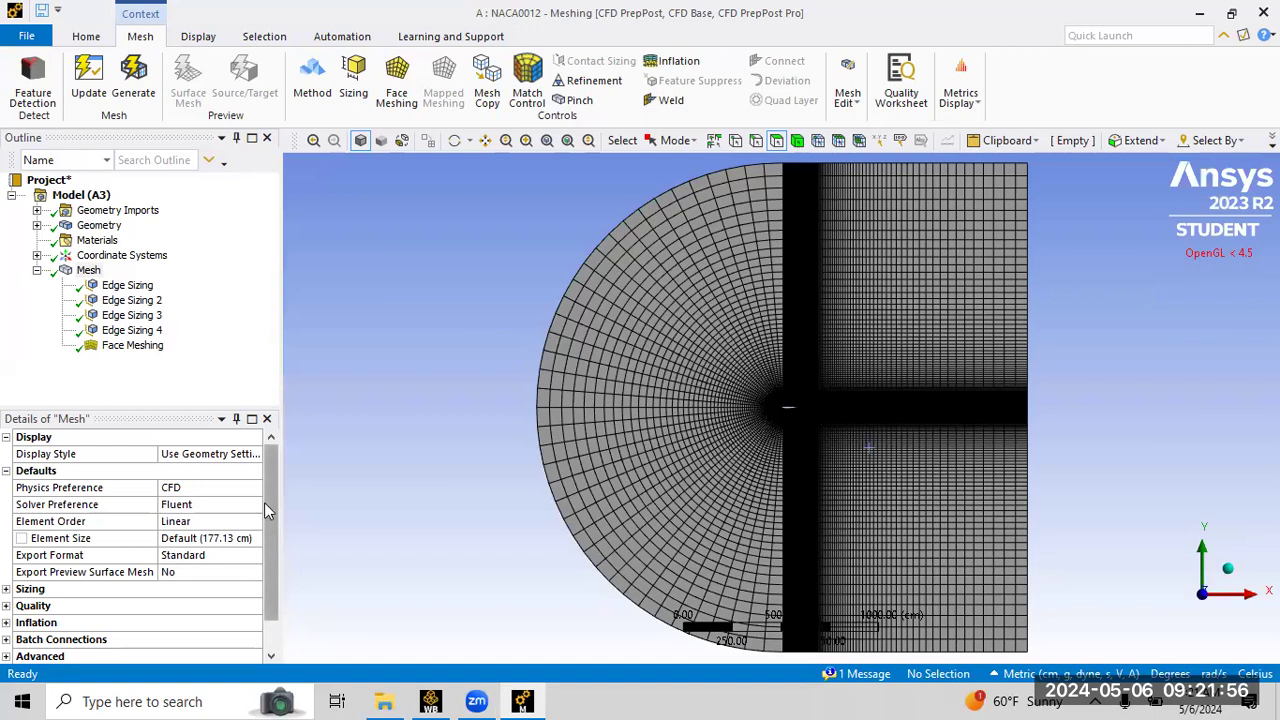
click(90, 271)
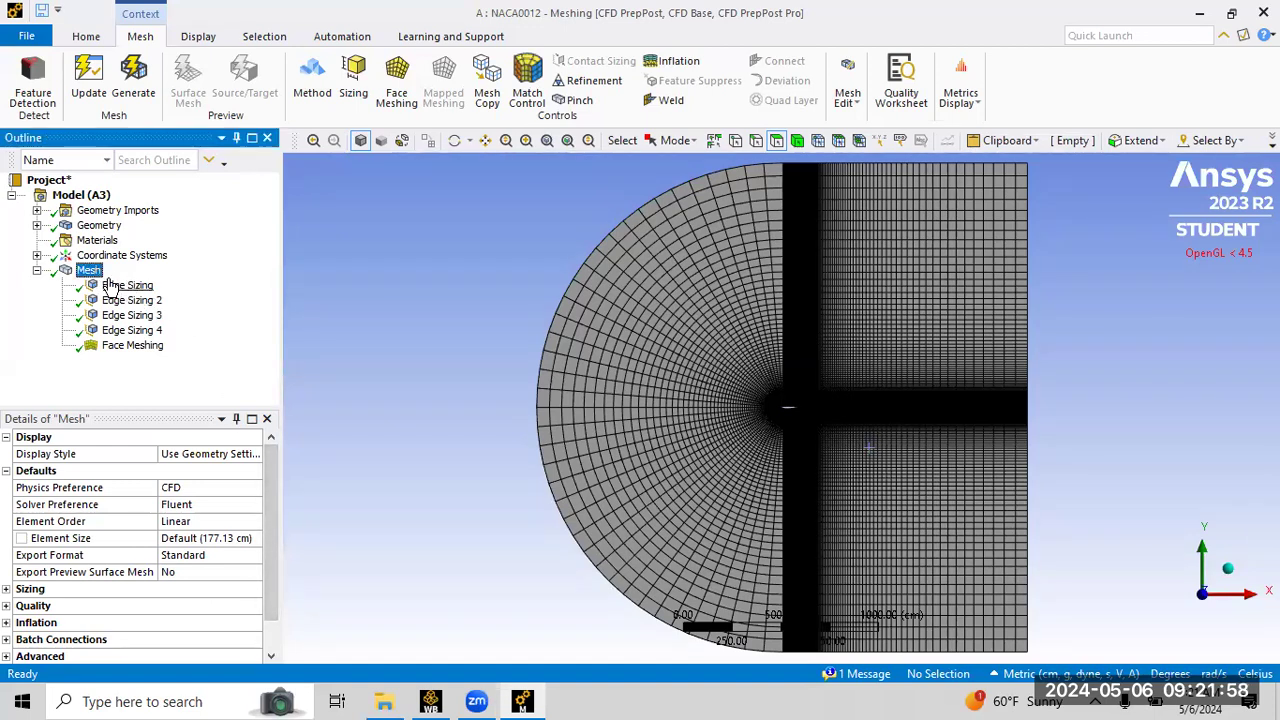
click(6, 589)
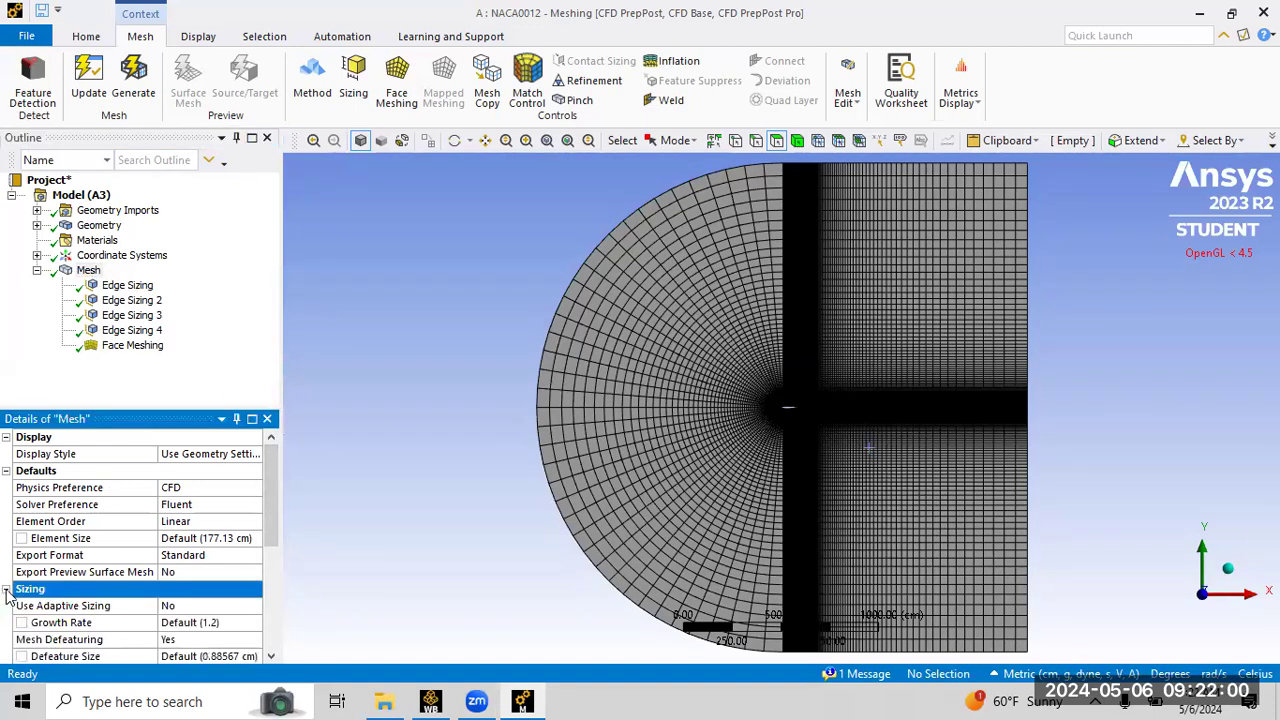
scroll(274, 499, down, 2)
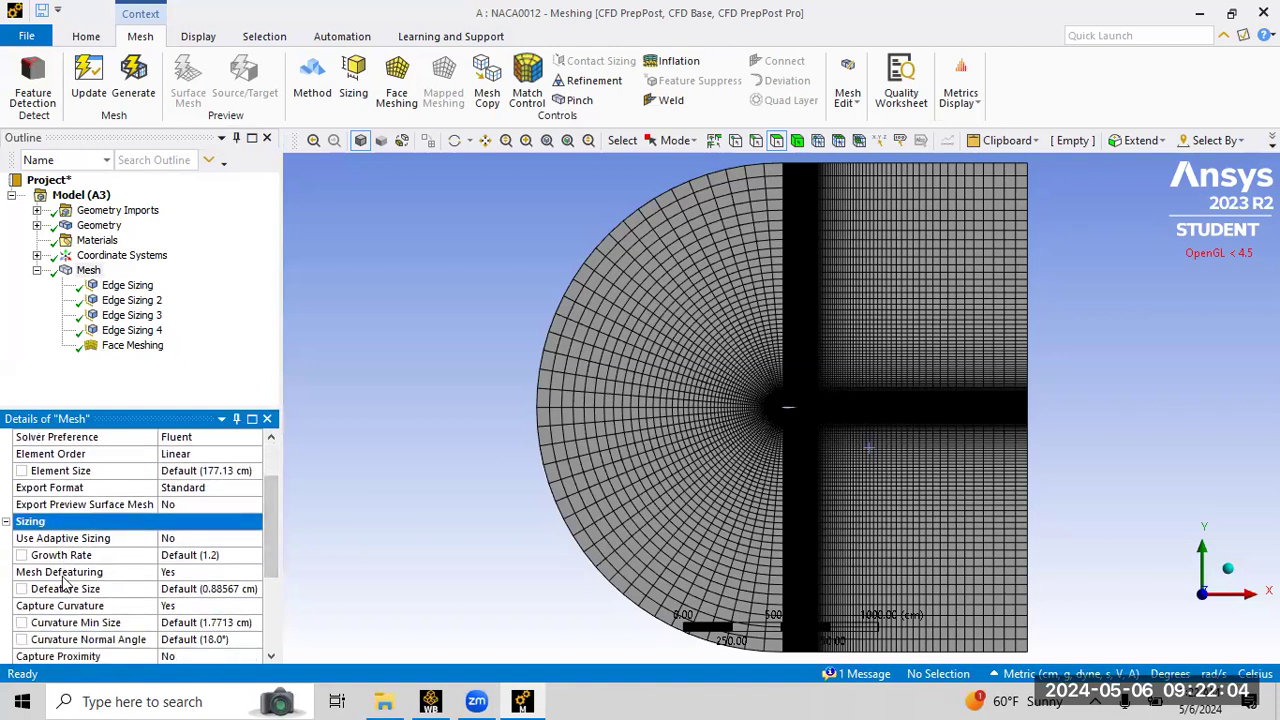
click(202, 571)
click(253, 571)
click(238, 599)
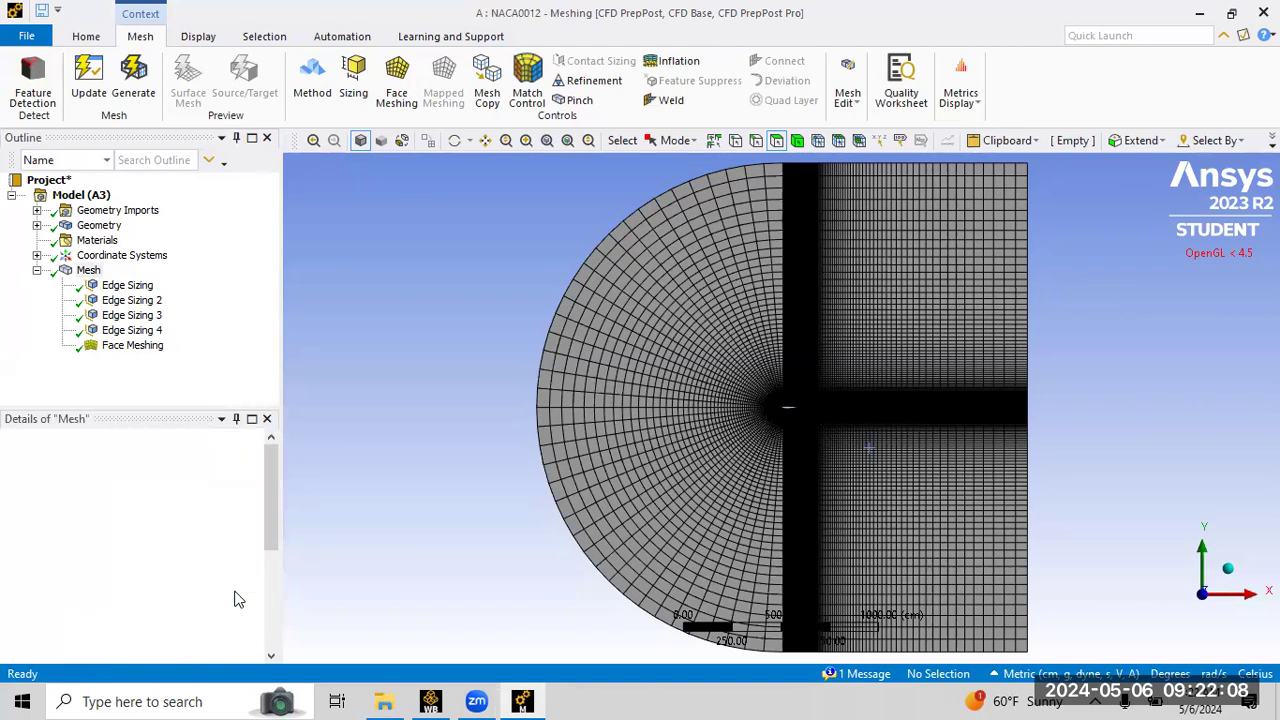
Update the mesh with defeaturing turned off and close the Mesh Quality Worksheet.
right_click(90, 271)
click(145, 307)
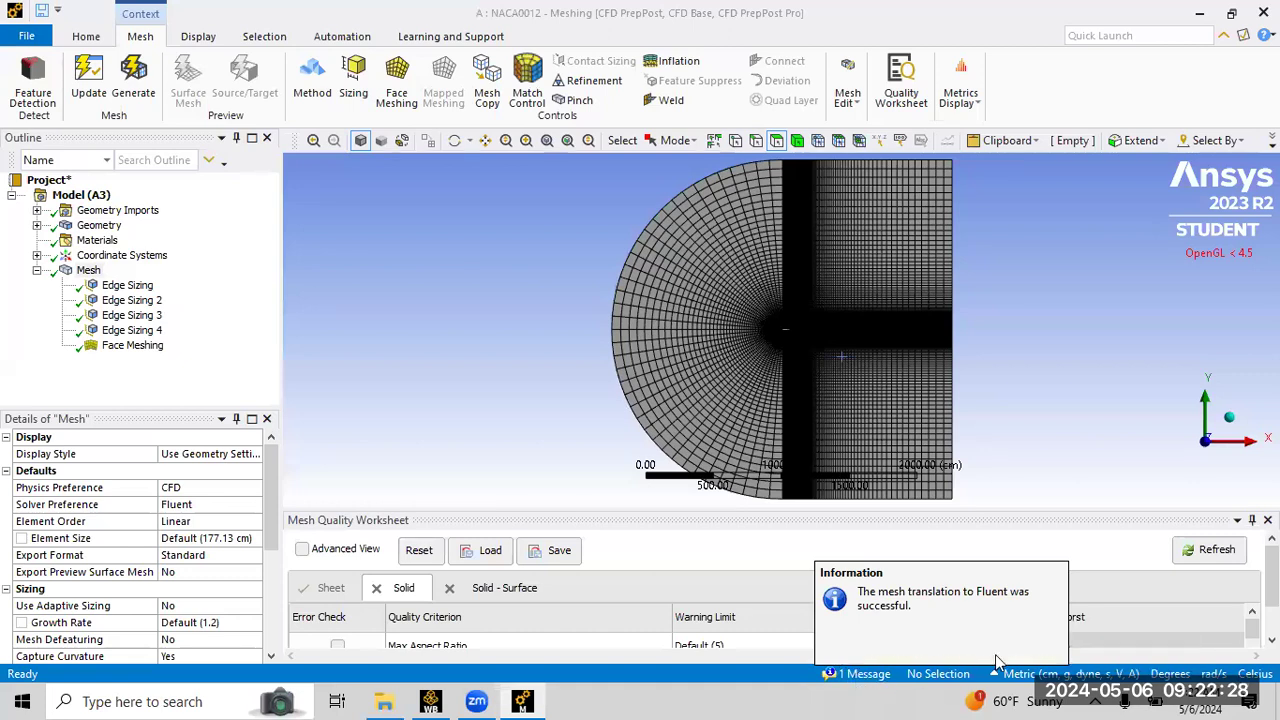
click(1267, 520)
Examine the mesh cells around the airfoil's leading edge, where the leading-edge curve meets the rest of the upper surface.
right_drag(705, 344, 1003, 508)
mouse_move(499, 277)
right_down()
mouse_move(829, 506)
mouse_move(861, 429)
right_up()
right_drag(465, 239, 715, 452)
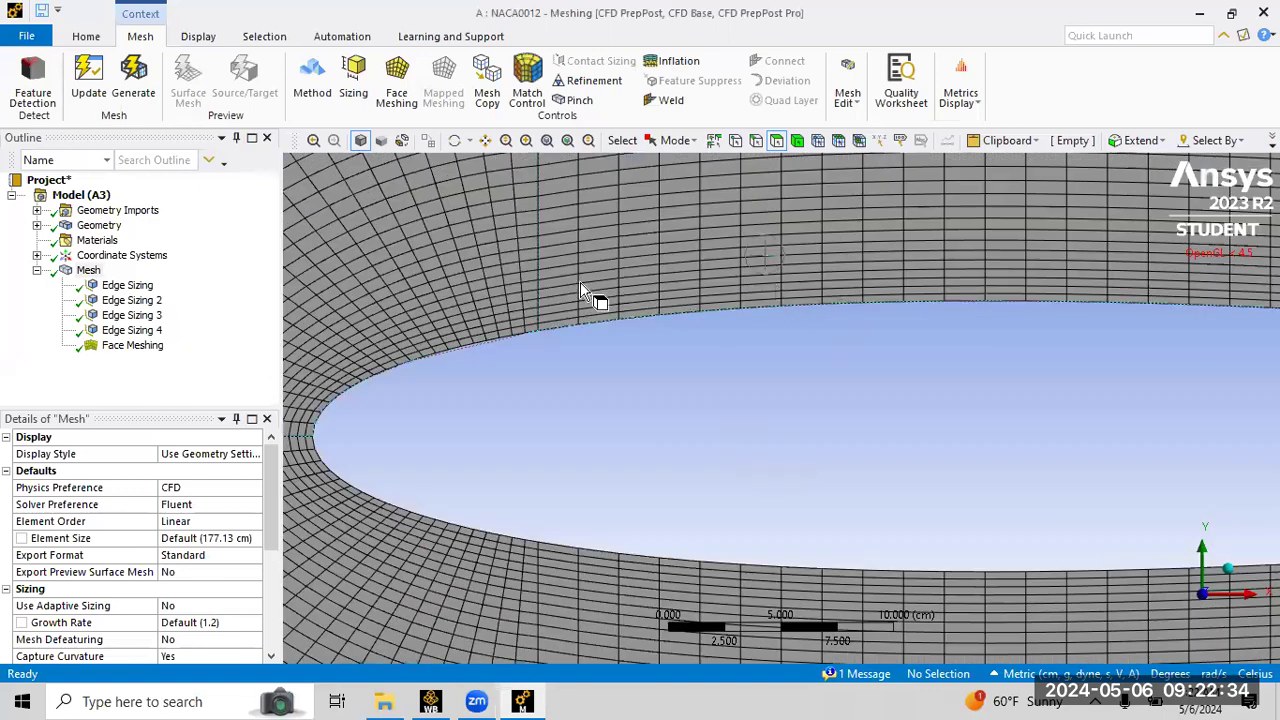
scroll(855, 395, up, 2)
scroll(862, 373, up, 1)
scroll(863, 374, down, 4)
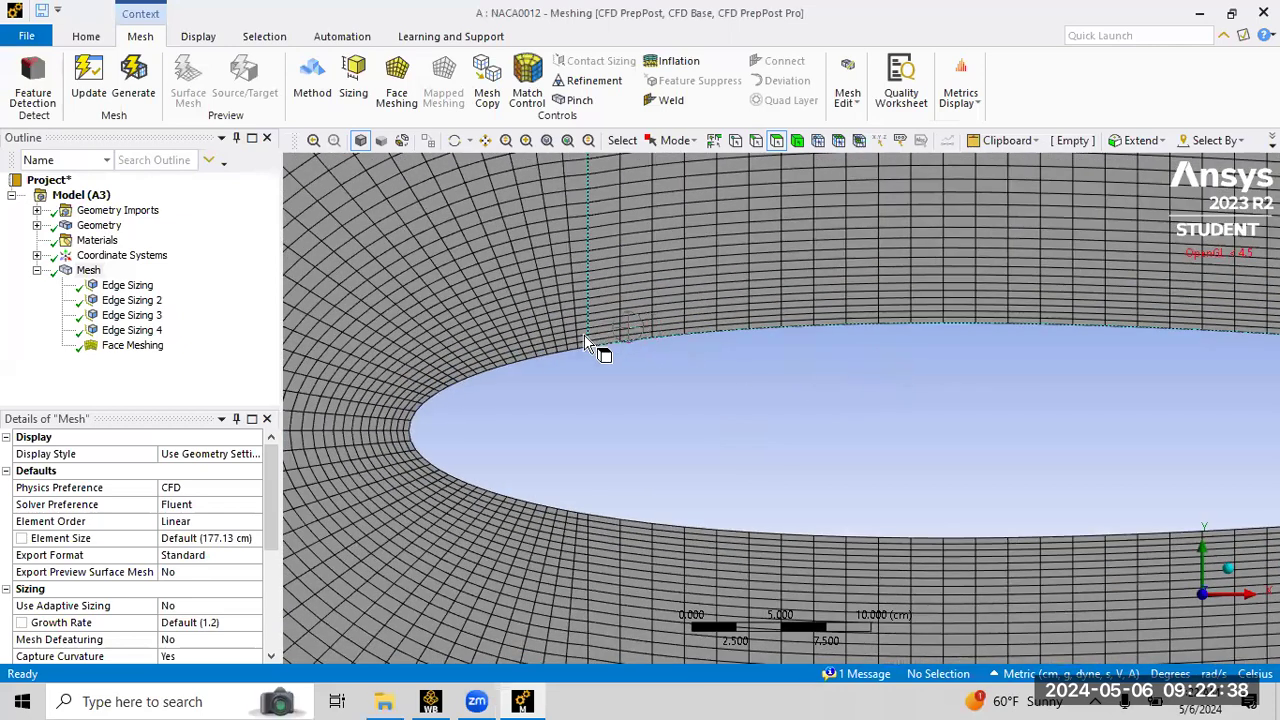
scroll(509, 309, down, 1)
right_drag(494, 295, 714, 439)
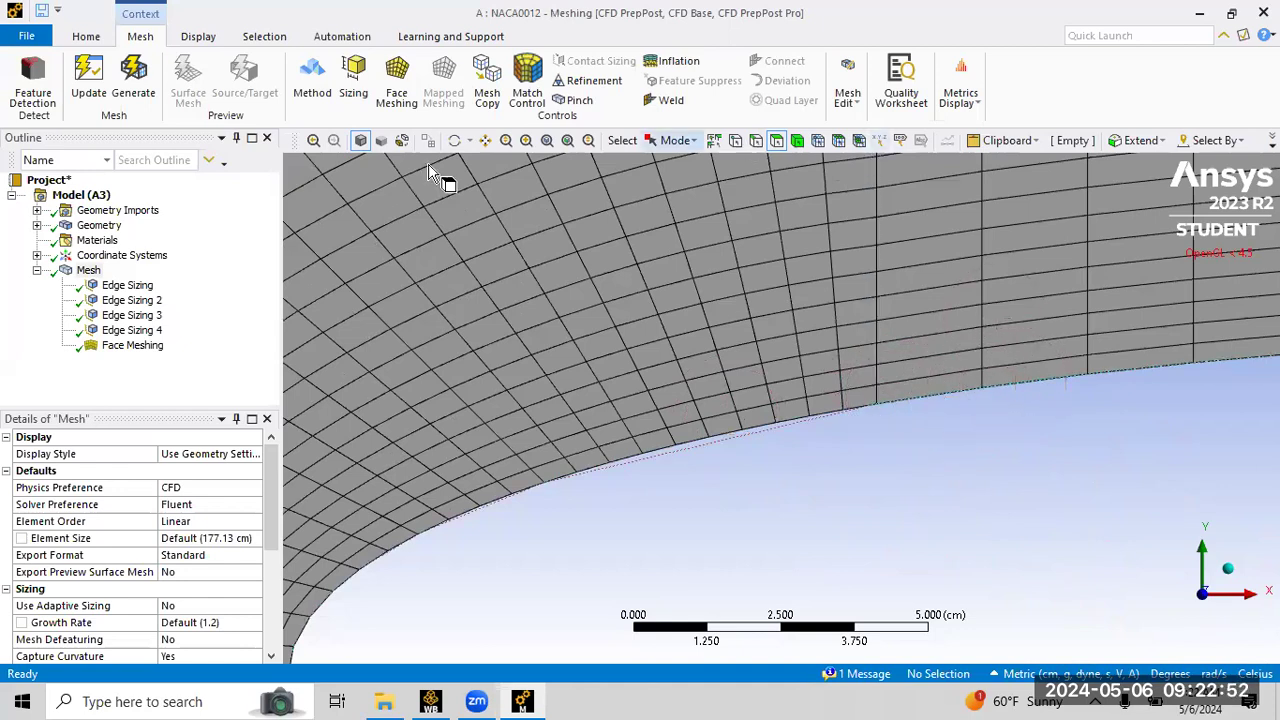
Set the Number of Divisions of Edge Sizing 3 to 80.
click(148, 316)
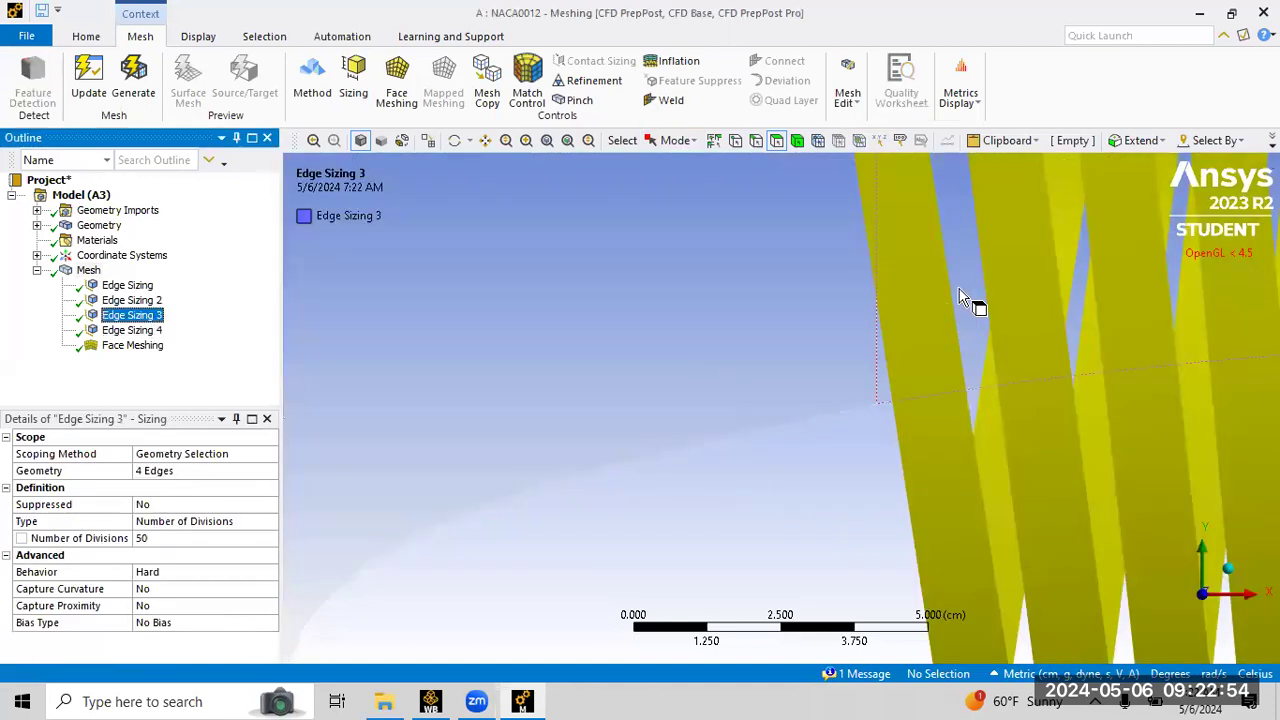
scroll(975, 310, down, 5)
scroll(521, 397, down, 2)
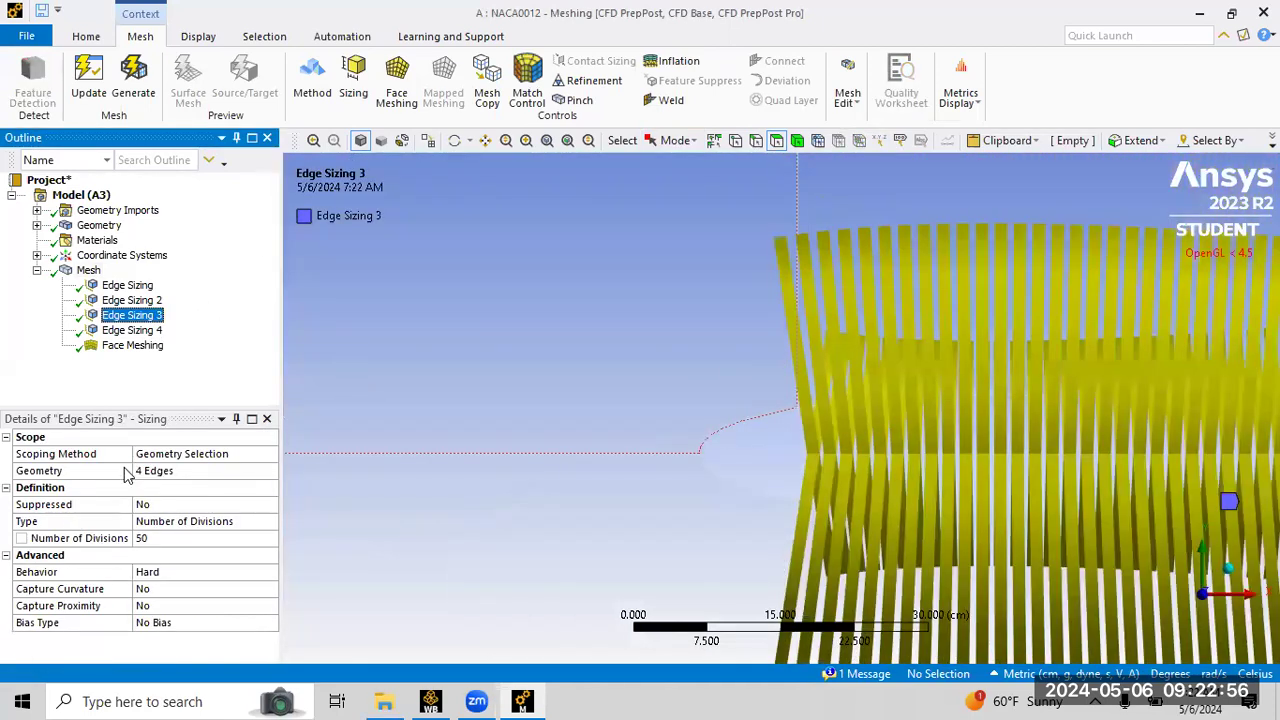
click(152, 539)
text(8)
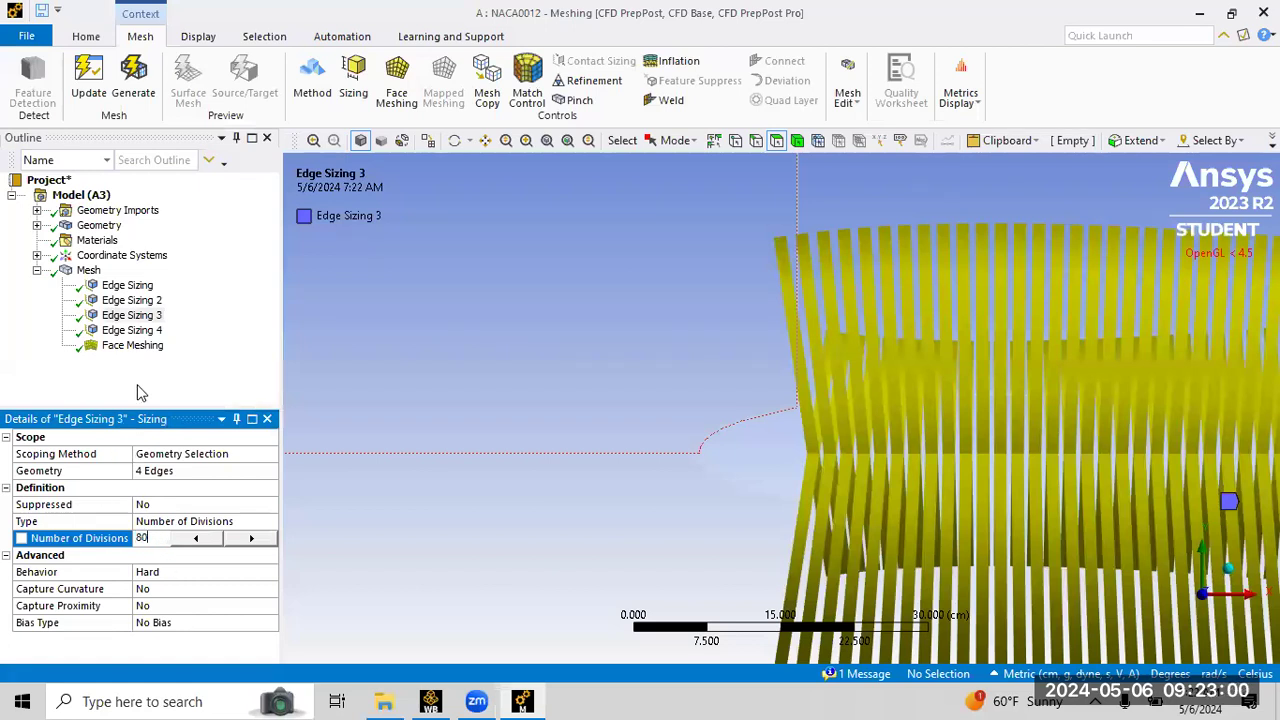
Update the mesh with the new edge divisions and inspect the cell spacing along the airfoil's upper surface near the leading edge.
click(88, 270)
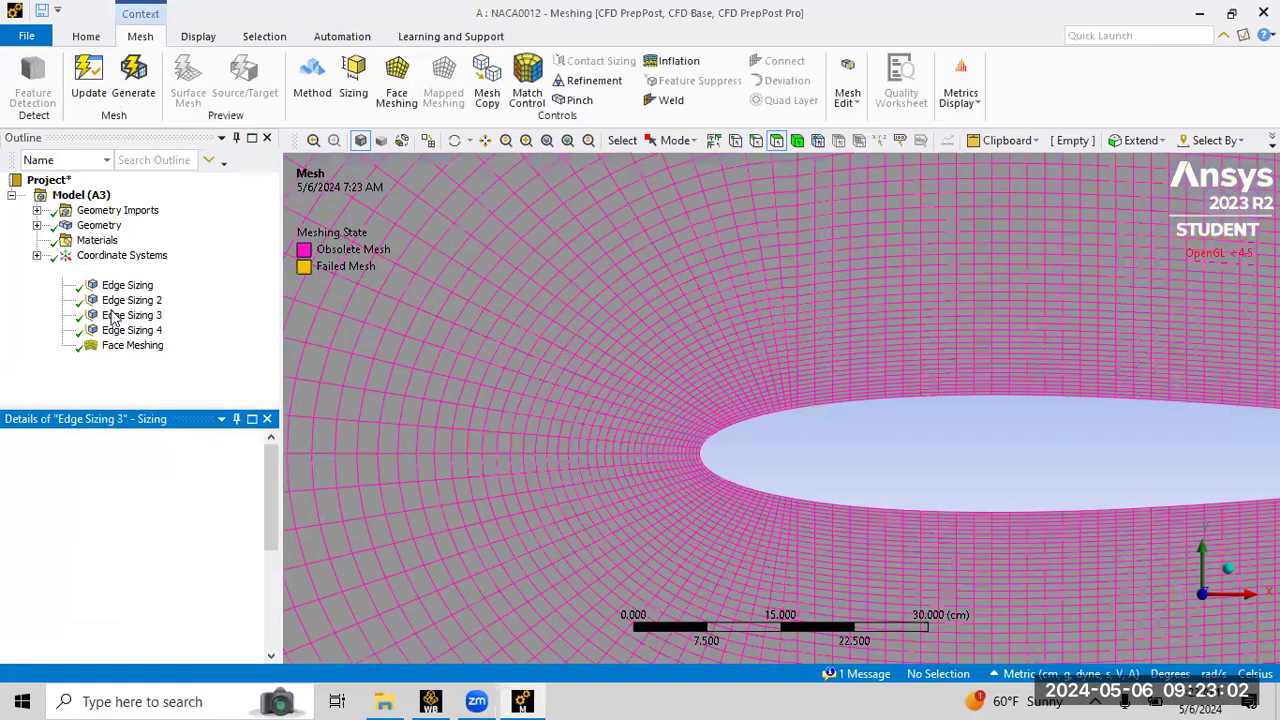
right_click(64, 268)
click(126, 323)
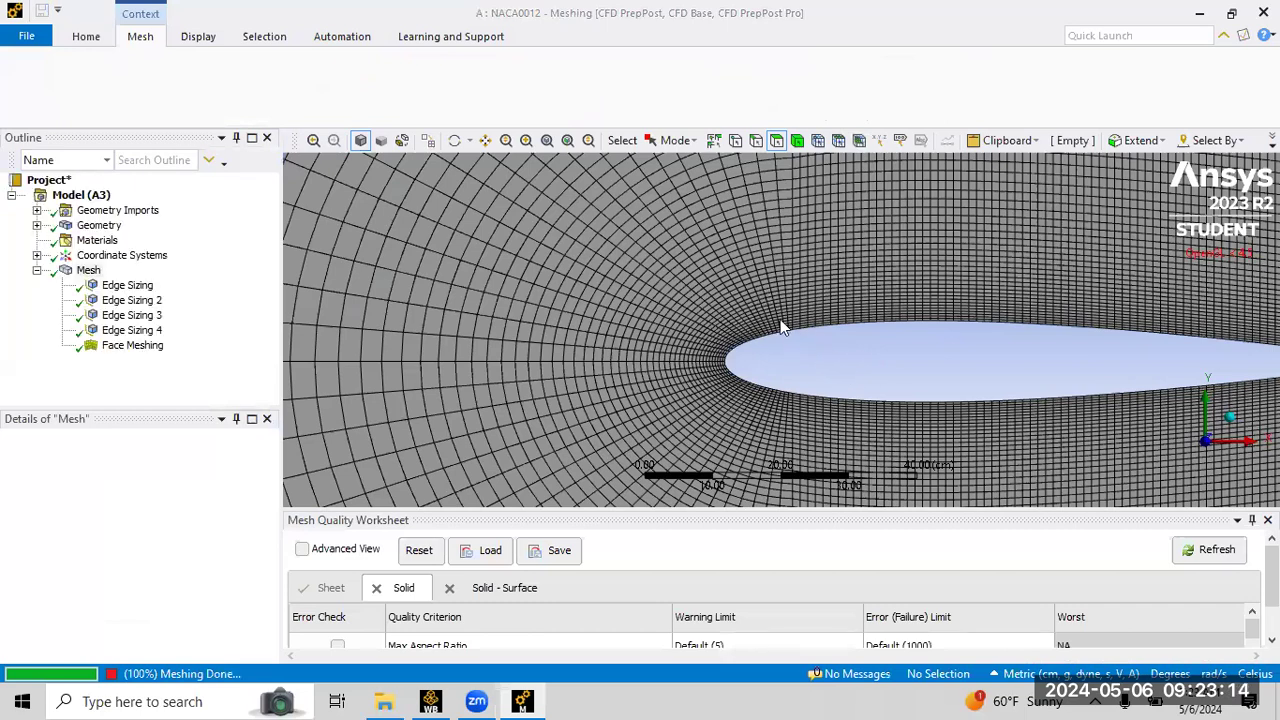
scroll(766, 300, up, 10)
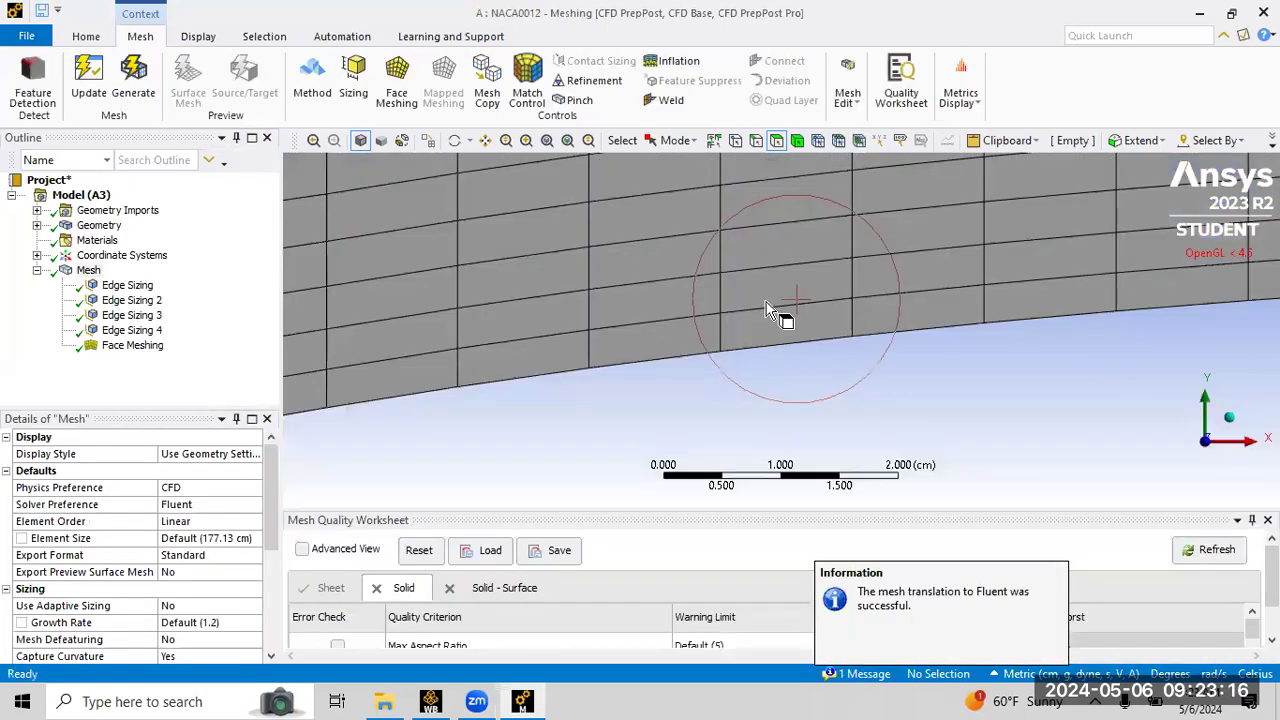
scroll(895, 295, down, 5)
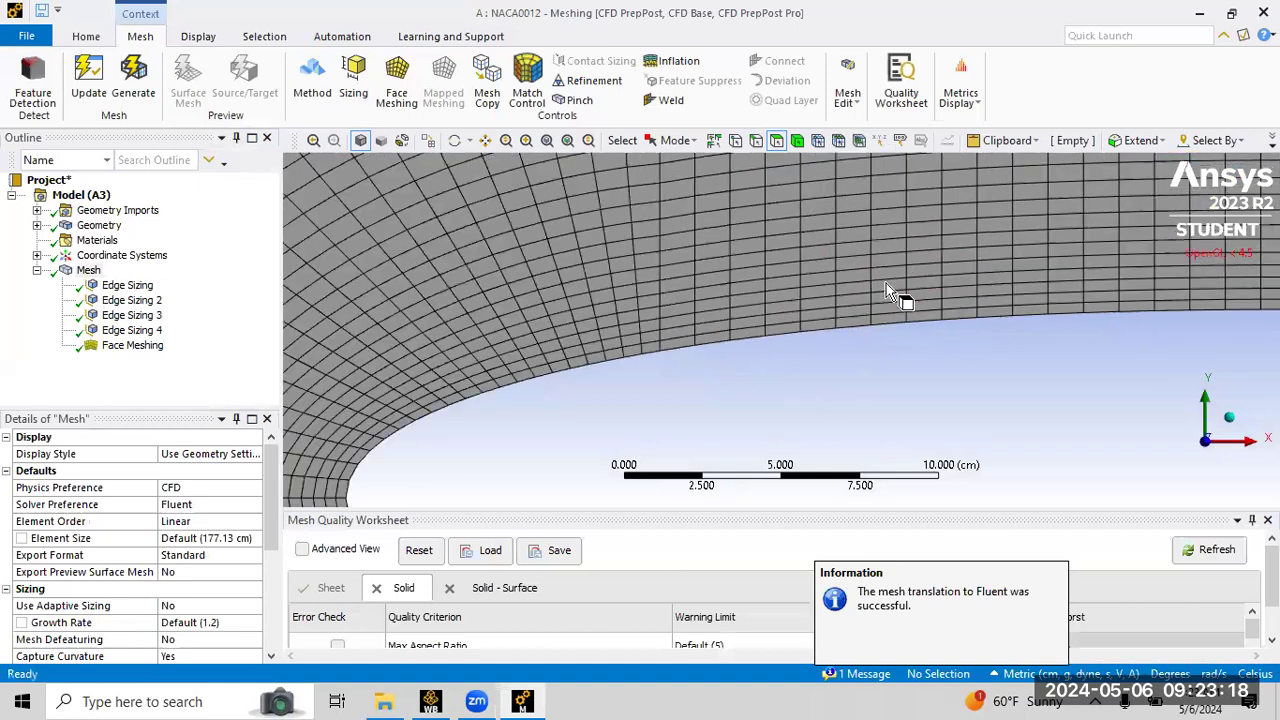
Examine the mesh spacing along the airfoil's upper surface near the leading edge and in the region surrounding the airfoil.
scroll(700, 340, up, 5)
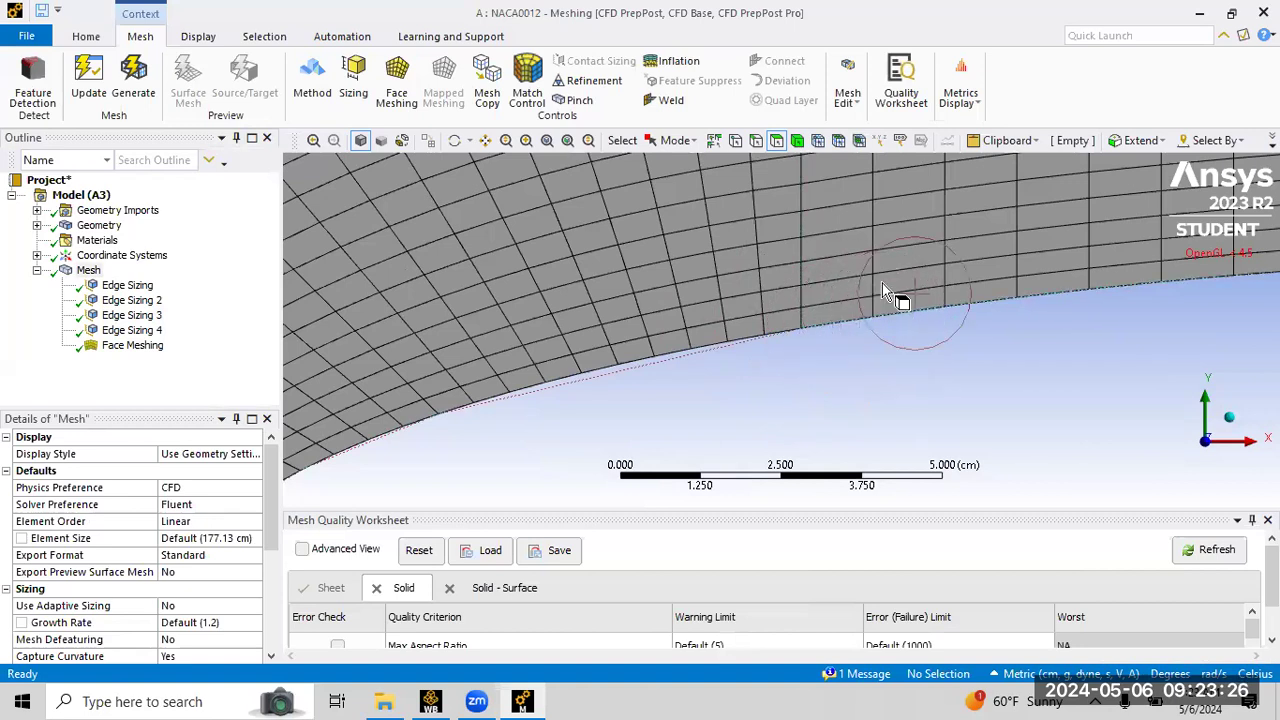
scroll(929, 340, up, 4)
scroll(922, 308, down, 10)
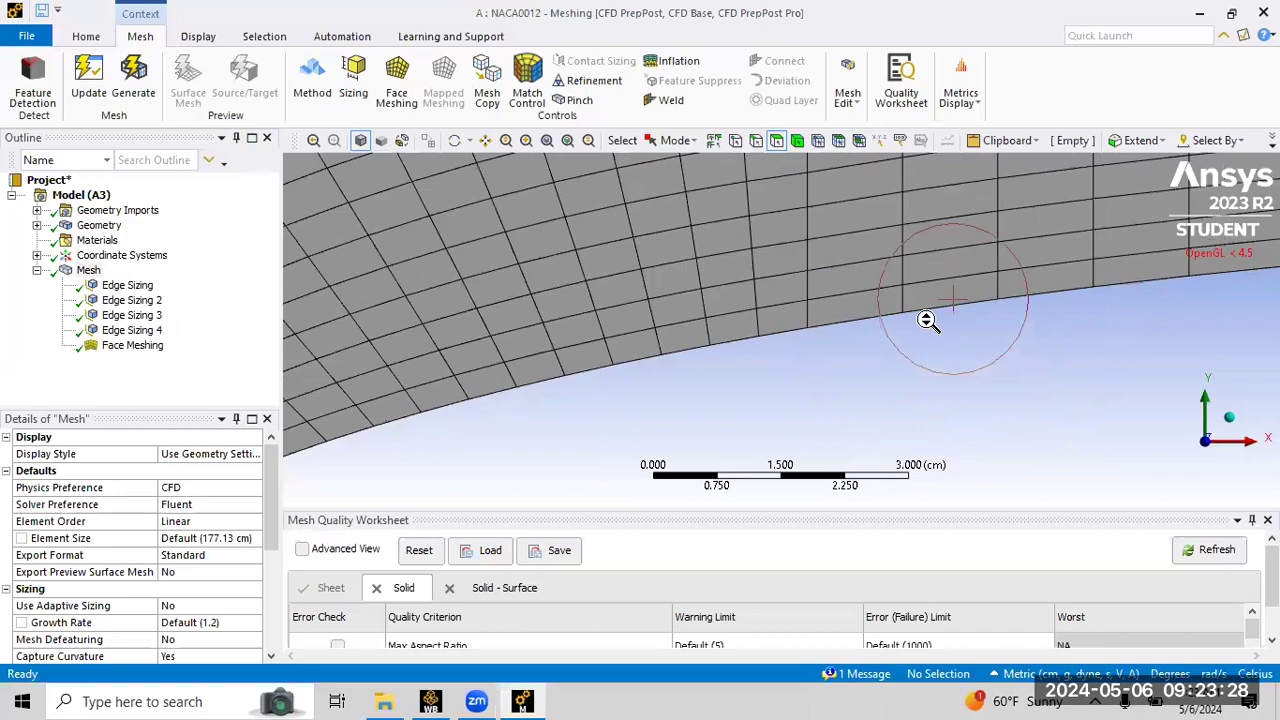
scroll(960, 338, down, 5)
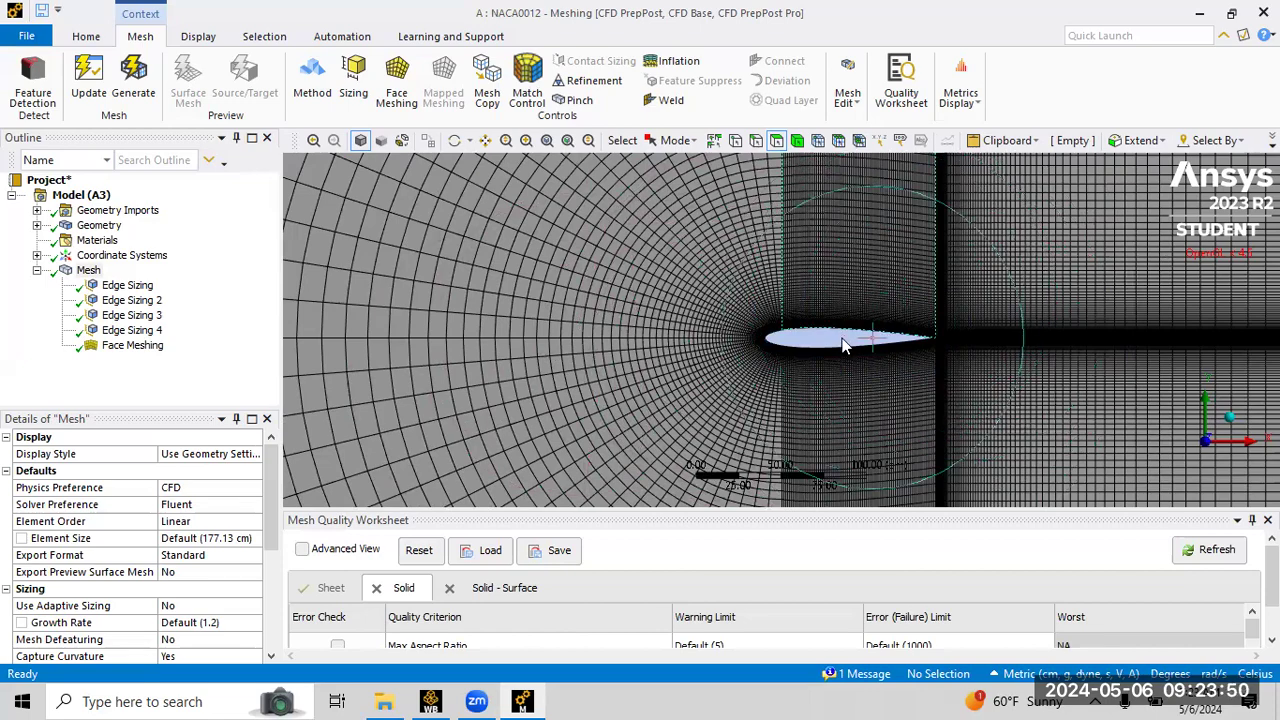
scroll(843, 329, up, 1)
scroll(841, 327, up, 2)
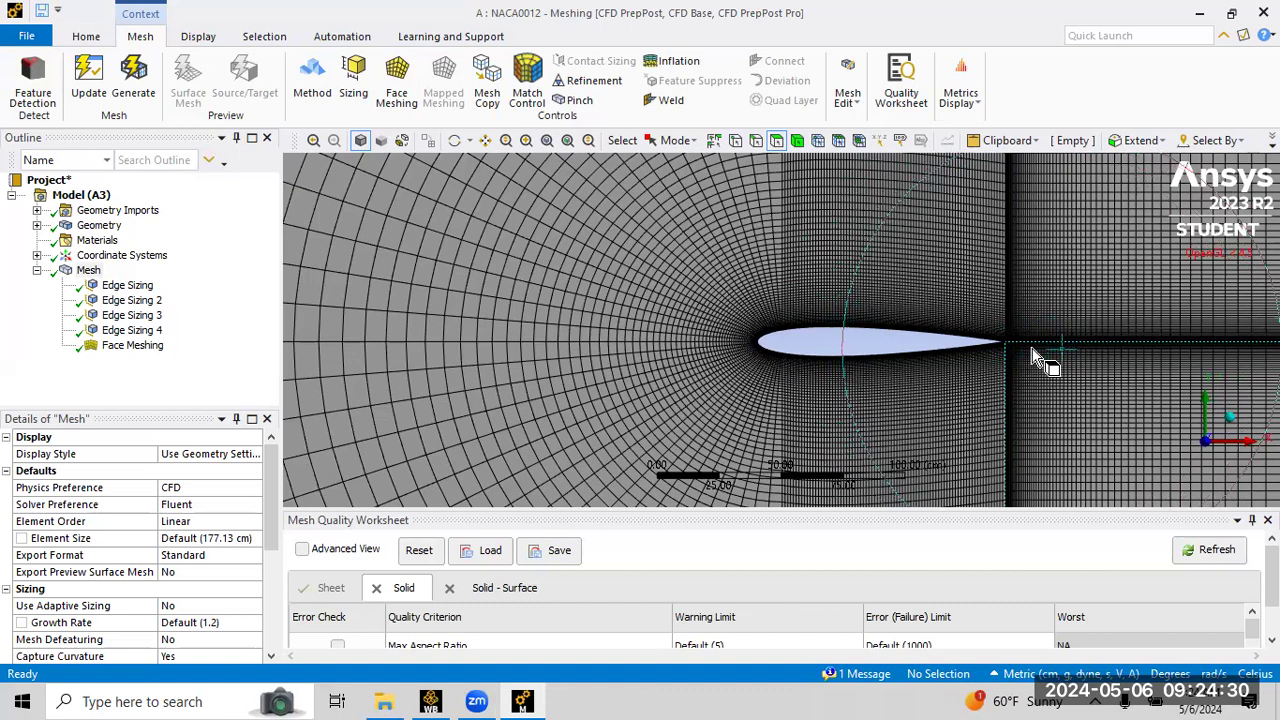
Review the Edge Sizing 4 and Edge Sizing 3 settings, and close the Mesh Quality Worksheet to view the whole meshed domain.
click(140, 332)
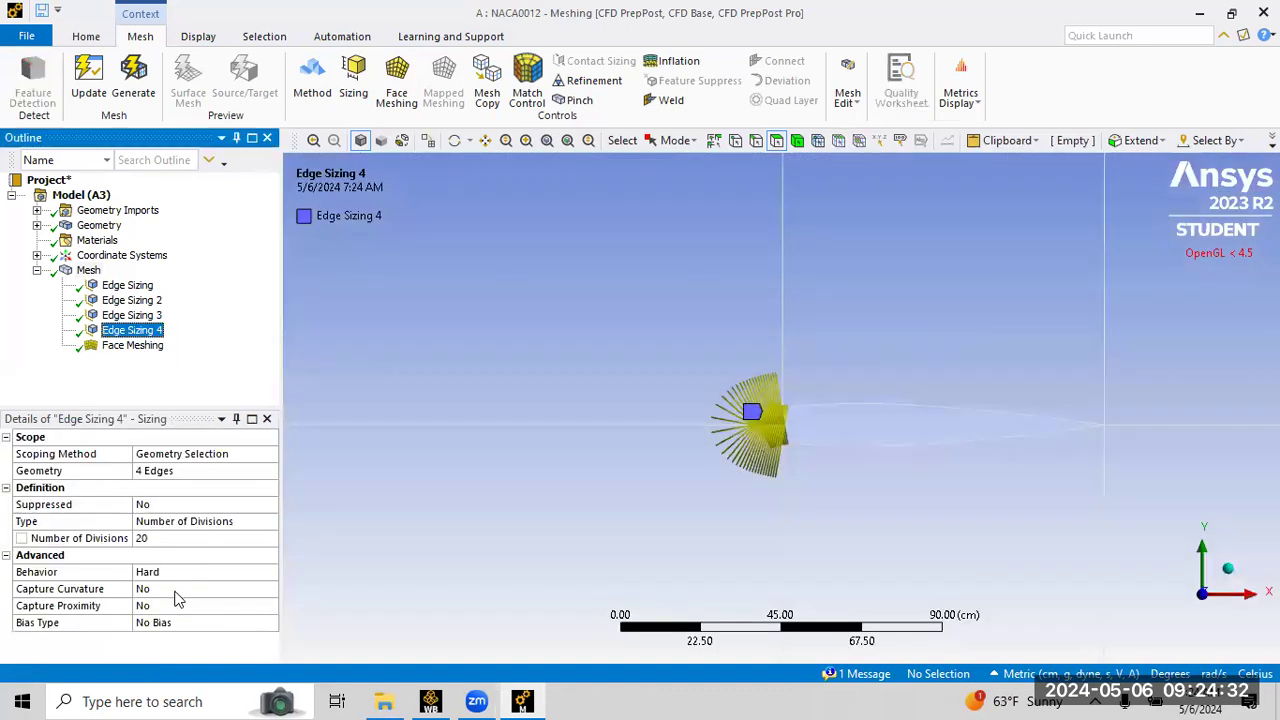
click(135, 315)
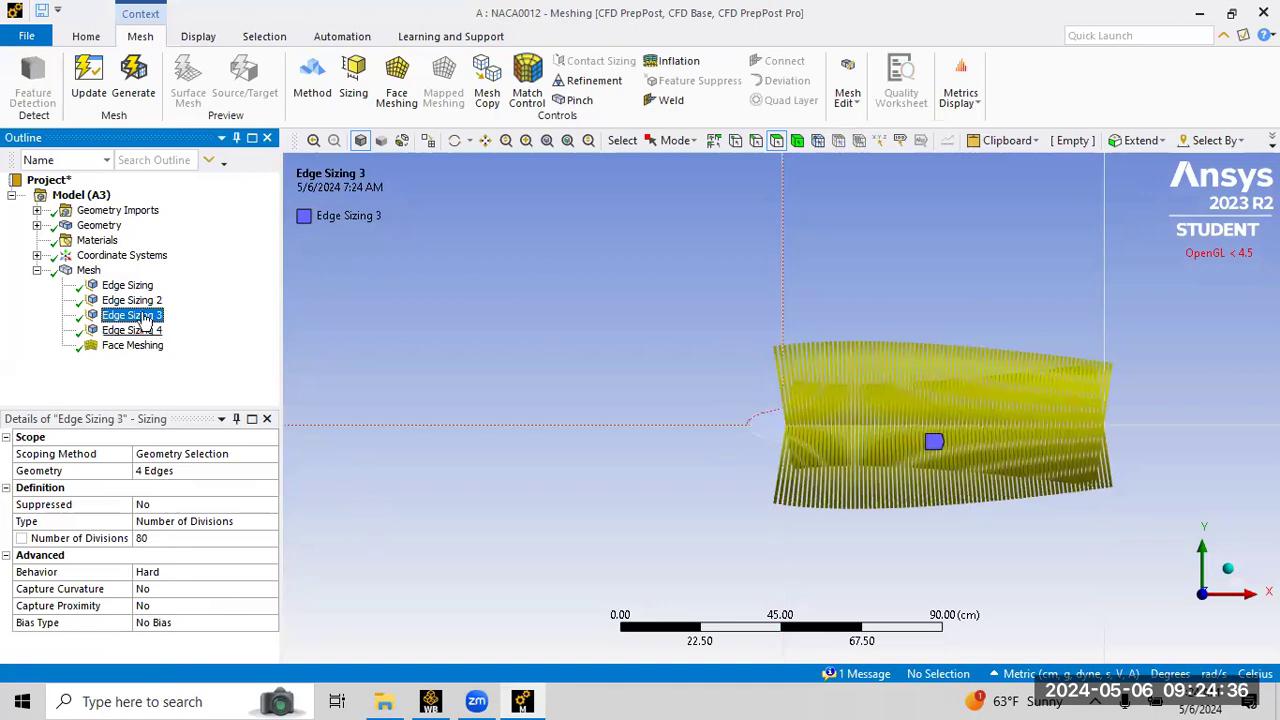
click(90, 270)
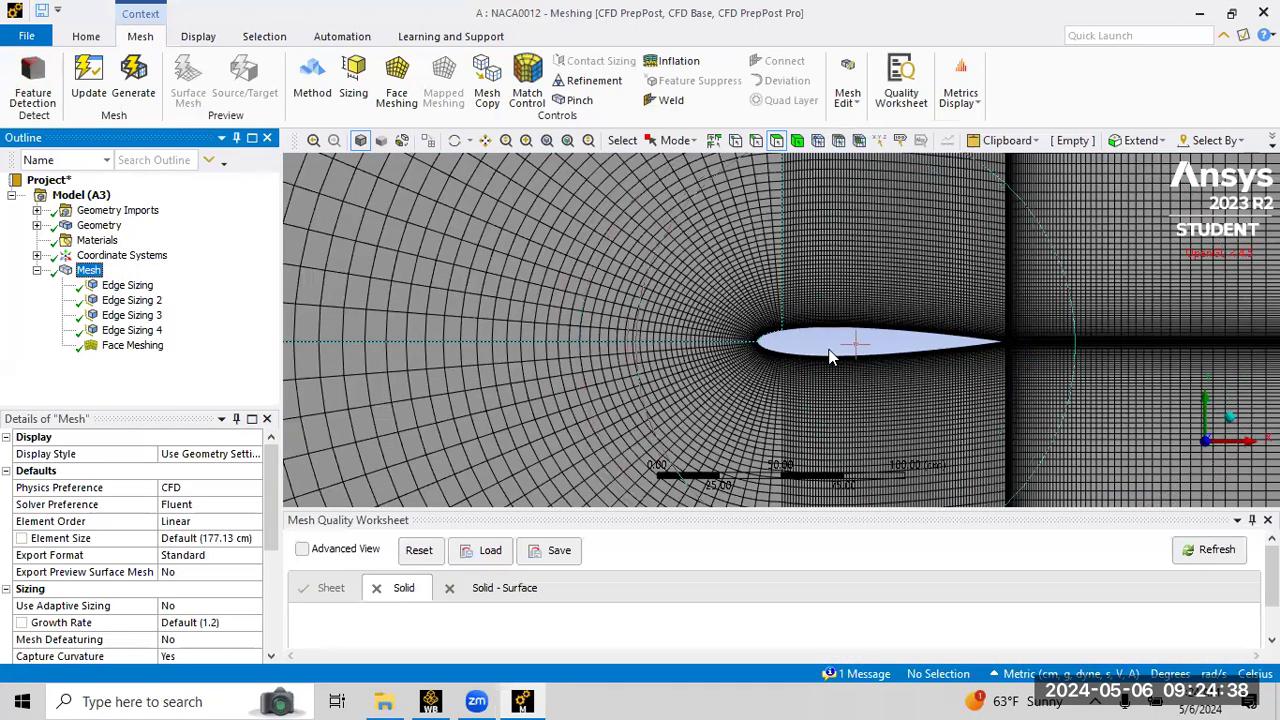
scroll(845, 378, up, 2)
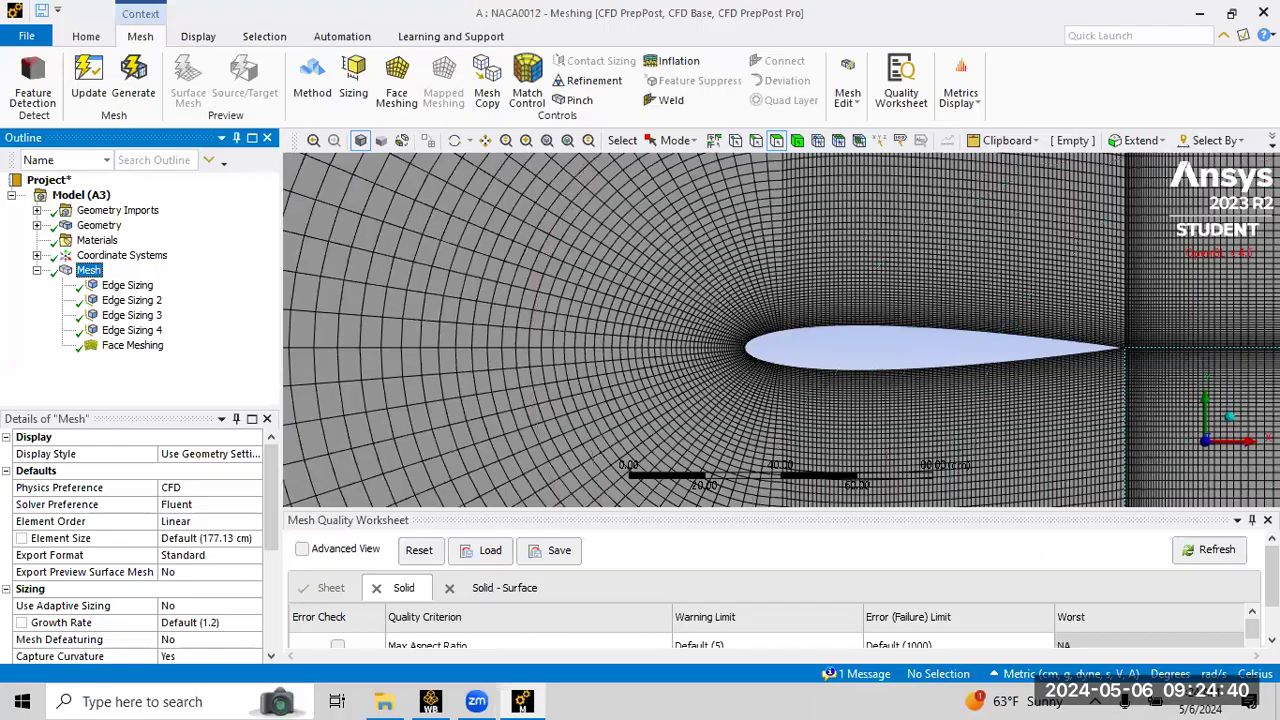
click(1267, 519)
scroll(925, 418, down, 8)
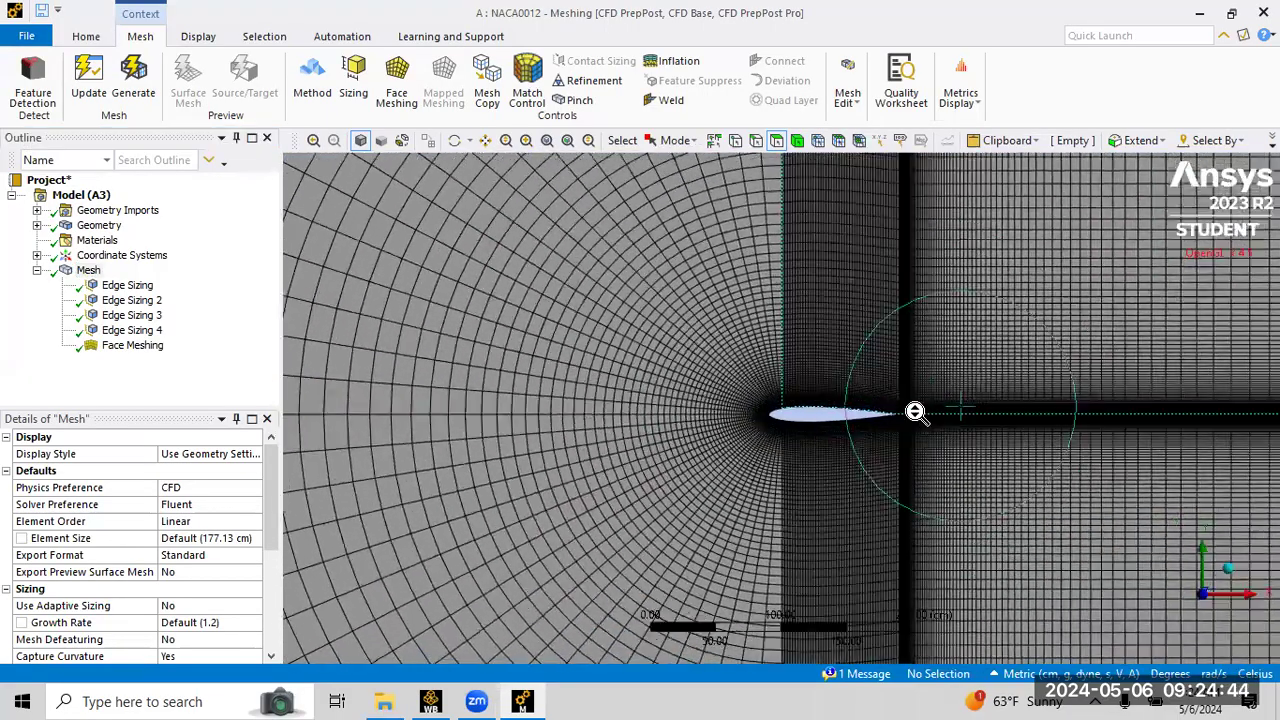
scroll(916, 412, down, 15)
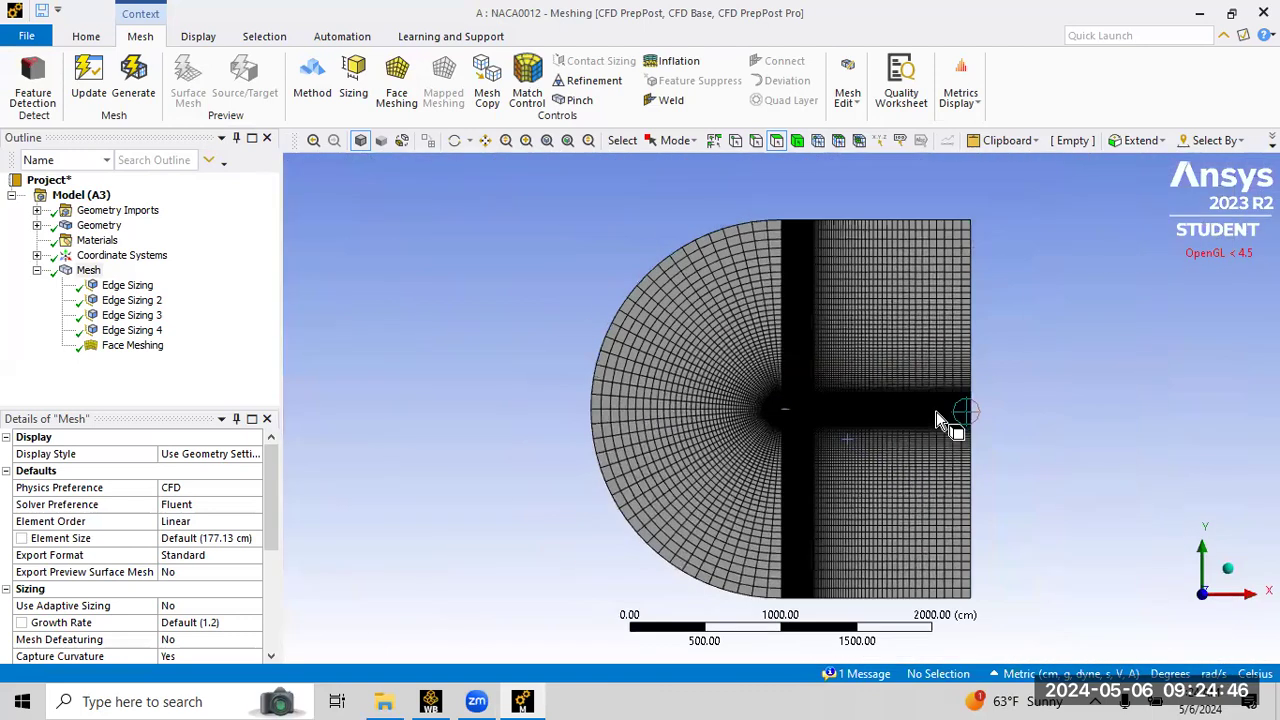
scroll(936, 411, down, 1)
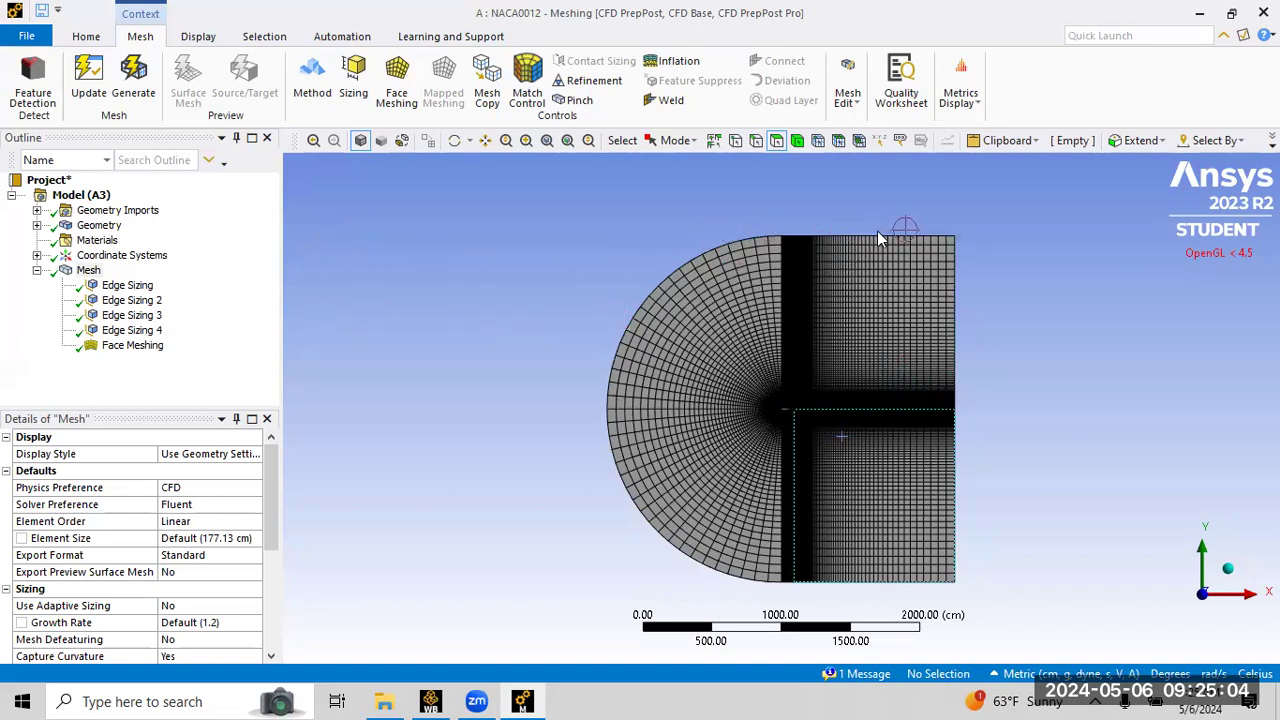
Create a named selection called Inlet from the two arc edges and the four straight upper and lower outer edges of the domain.
click(755, 140)
click(899, 237)
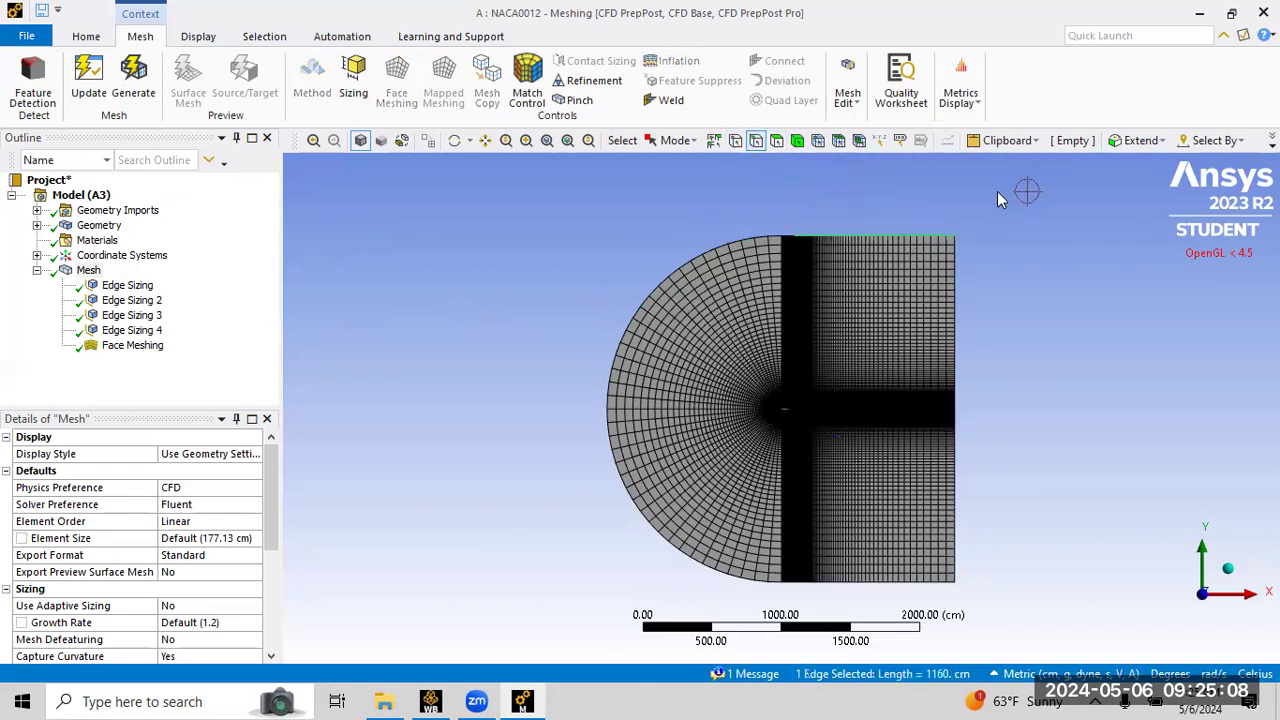
click(808, 249)
click(804, 205)
click(826, 238)
ctrl+click(786, 236)
ctrl+click(746, 242)
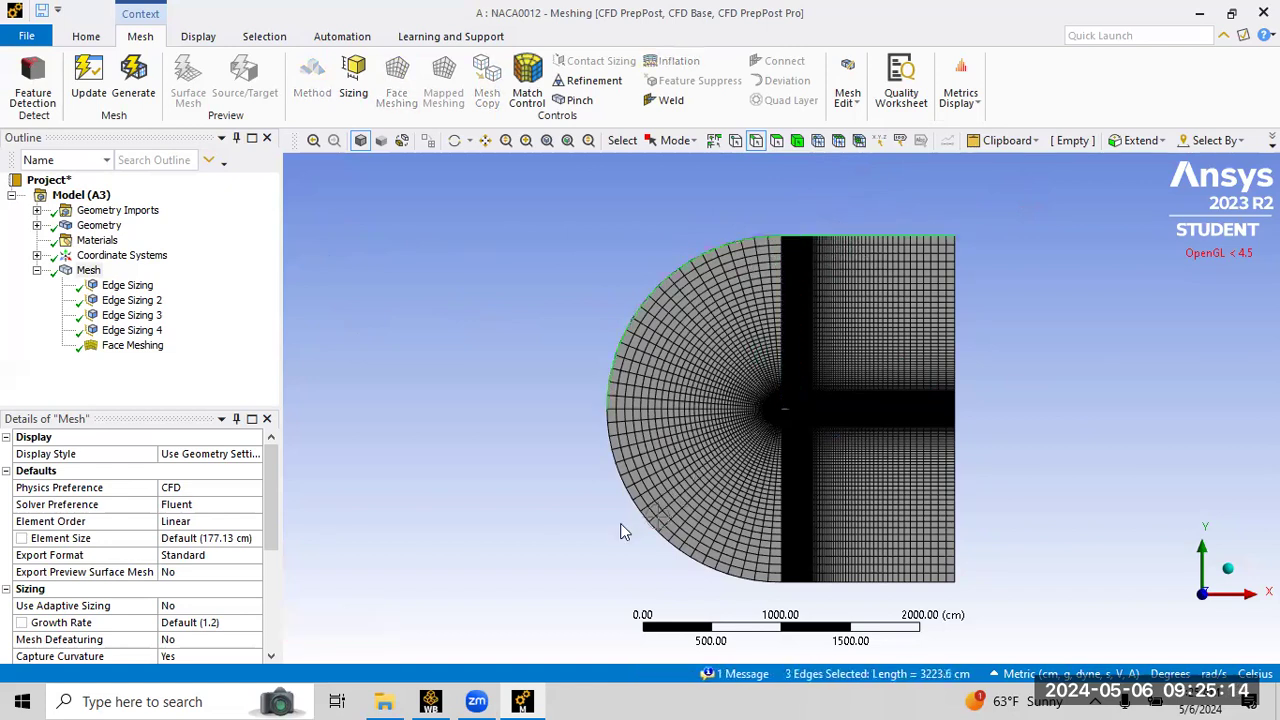
ctrl+click(670, 537)
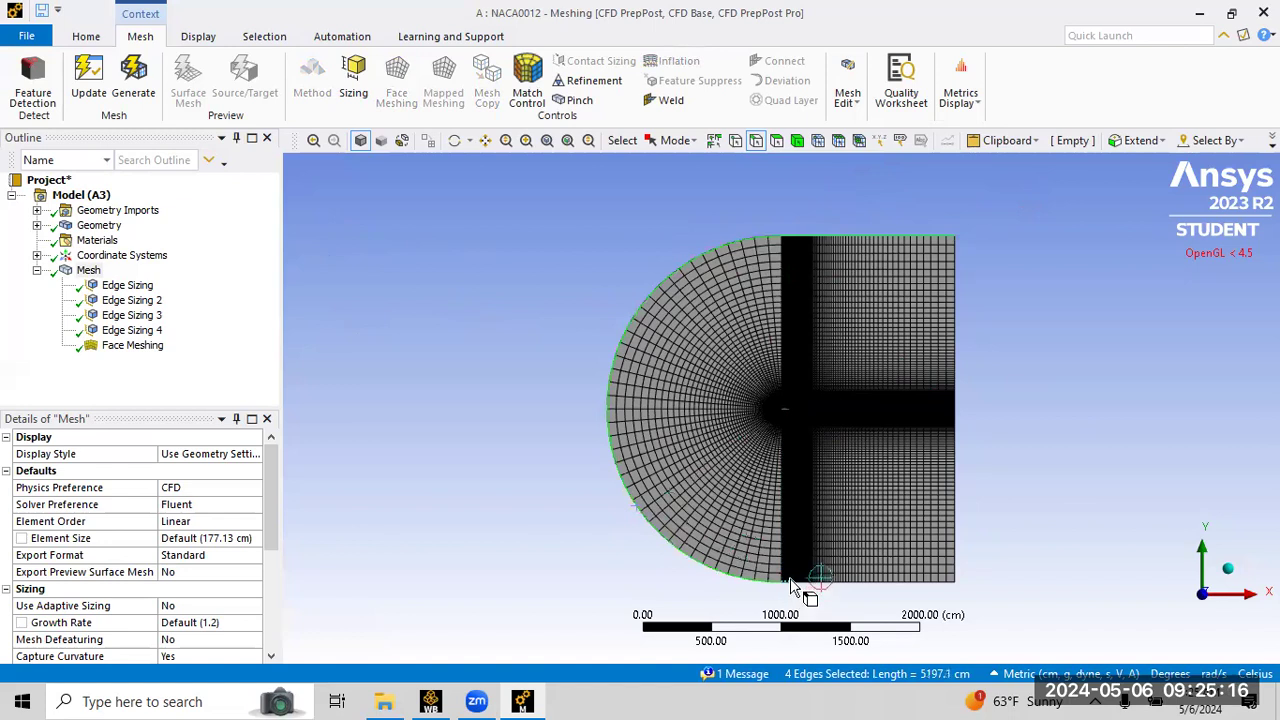
ctrl+click(812, 582)
ctrl+click(853, 590)
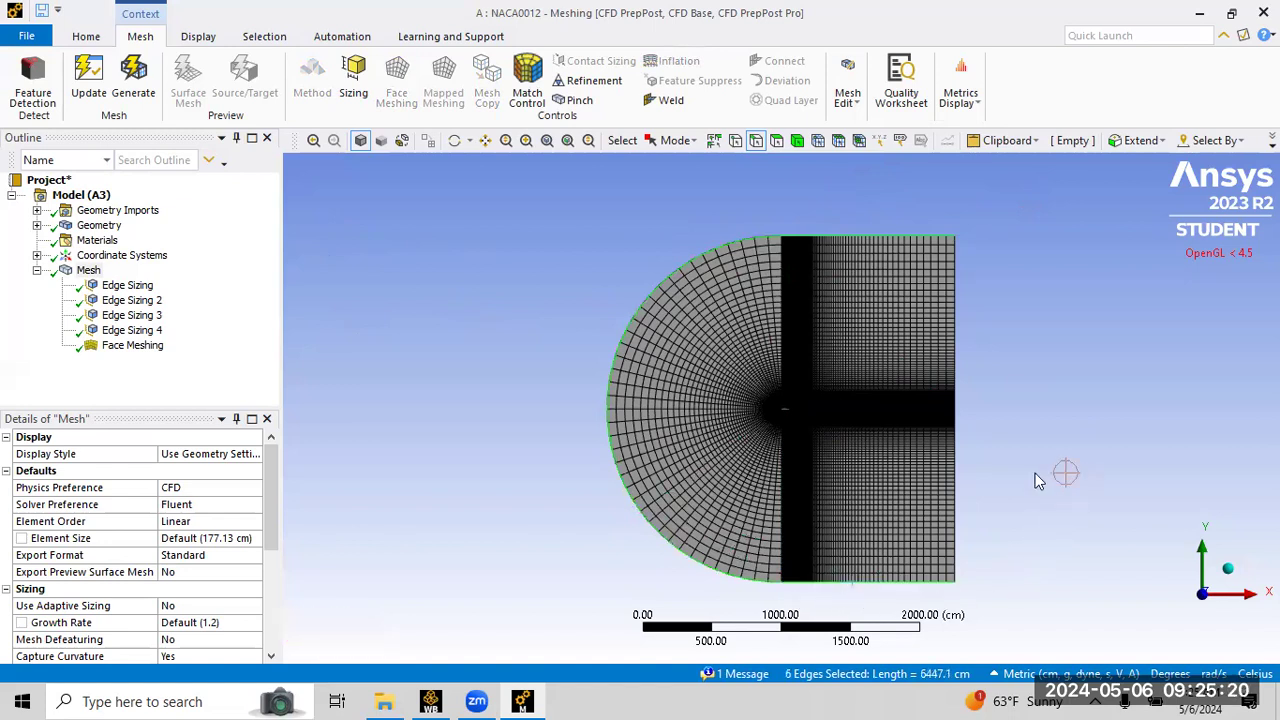
key(n)
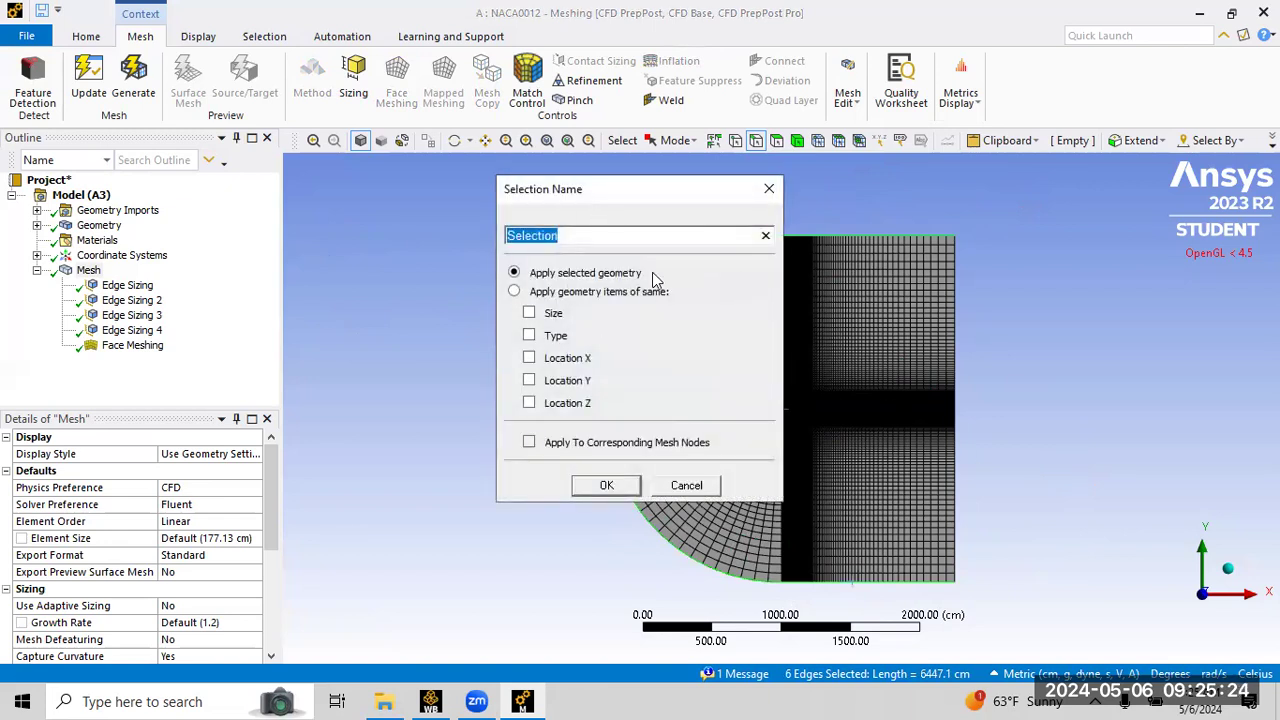
key(BackSpace)
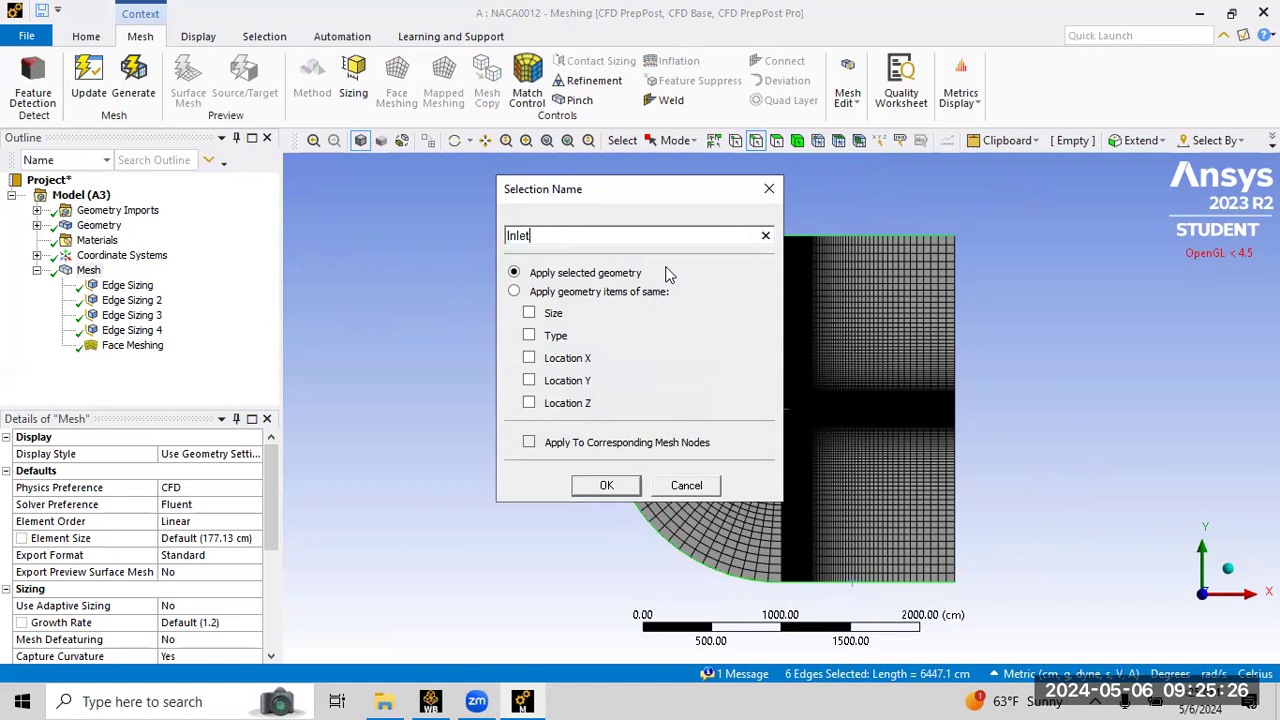
key(Return)
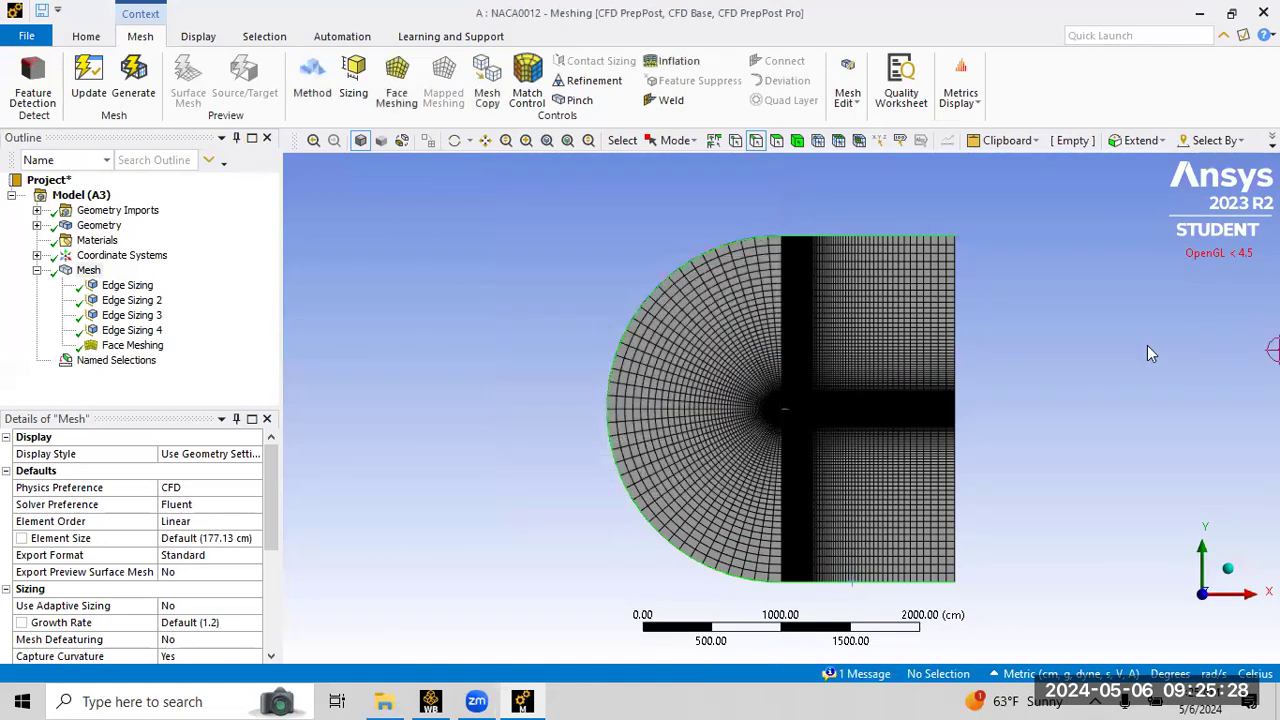
Create a named selection called Outlet from the two vertical edges at the downstream end of the domain.
click(957, 281)
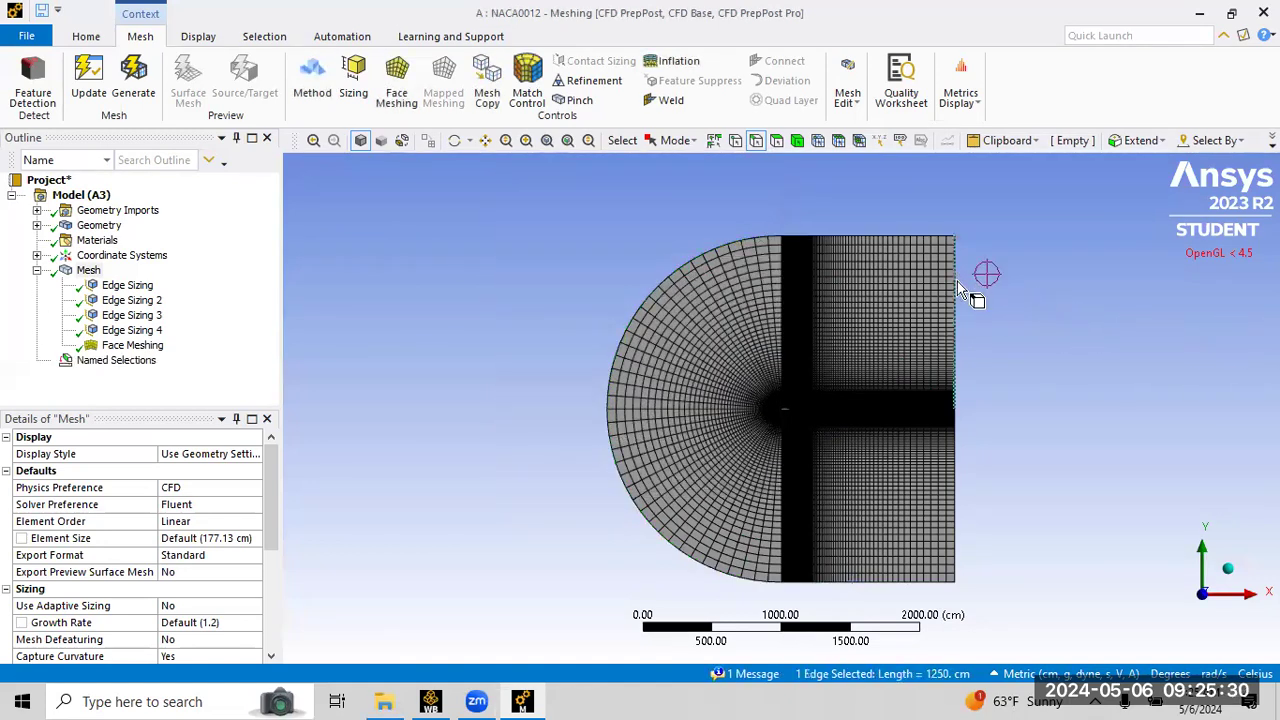
ctrl+click(954, 441)
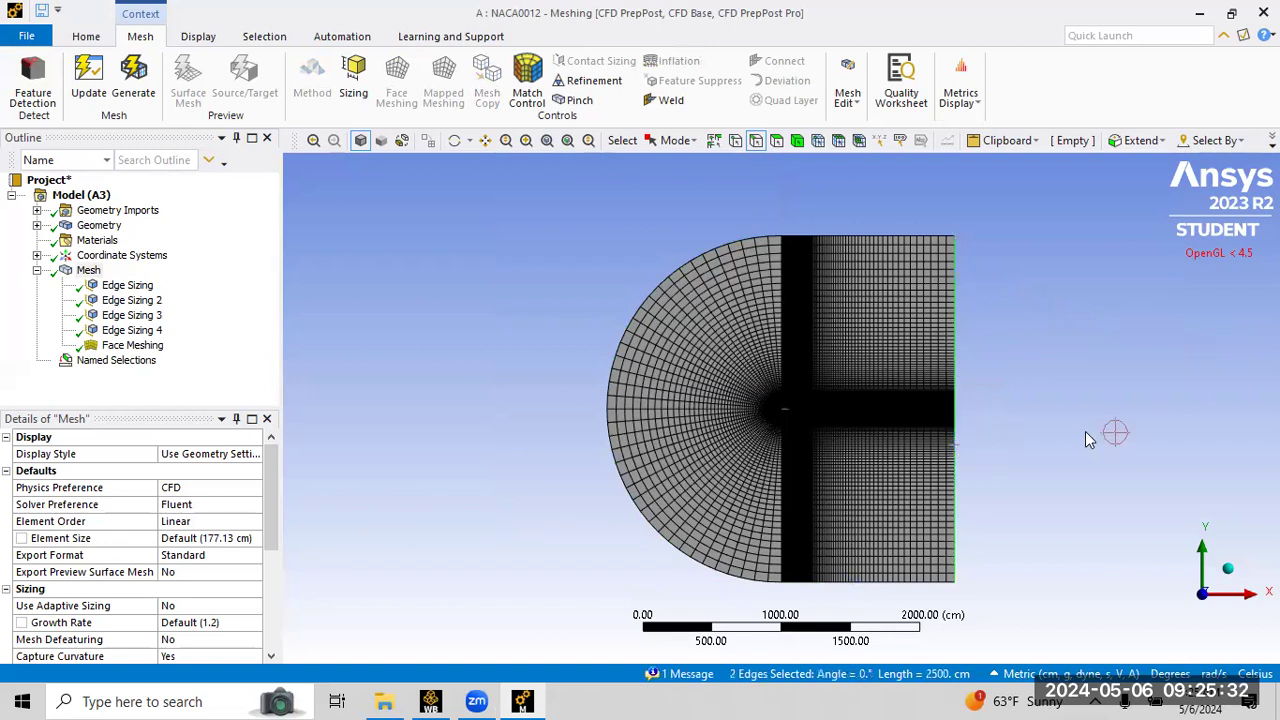
text(nOut)
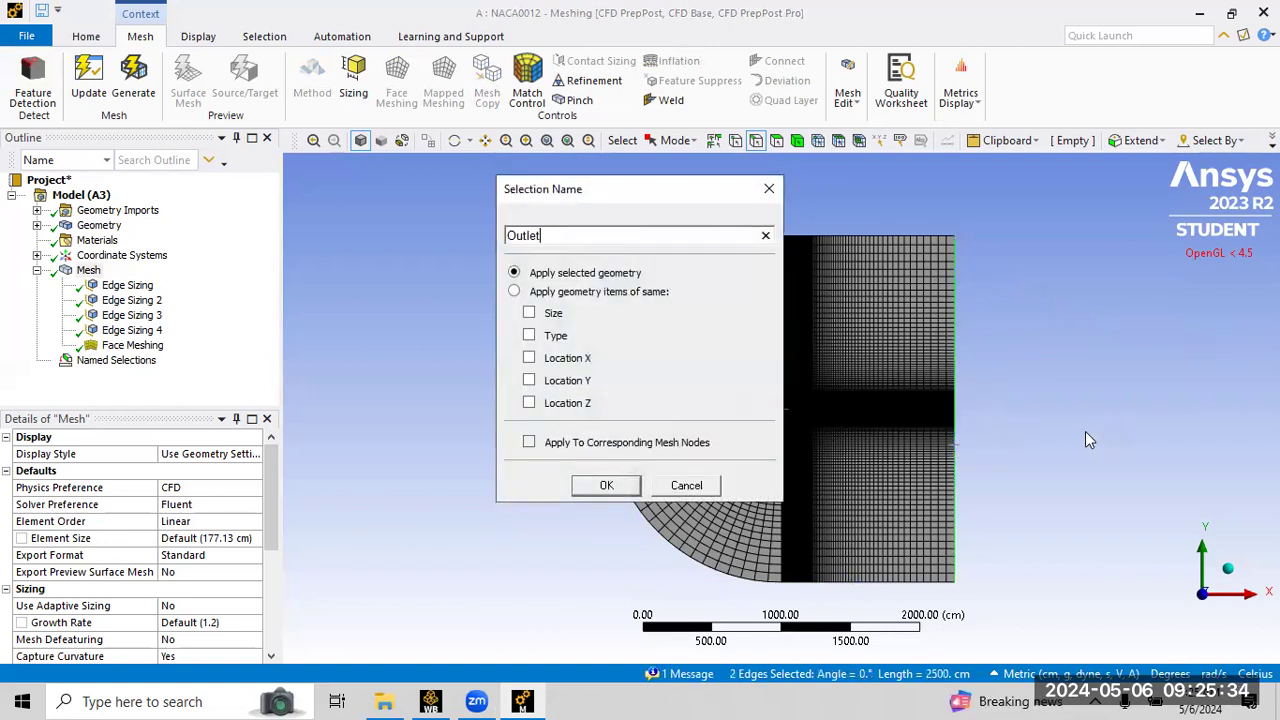
key(Return)
Create a named selection called Airfoil_top_surface from the two upper edges of the airfoil.
drag(770, 381, 818, 470)
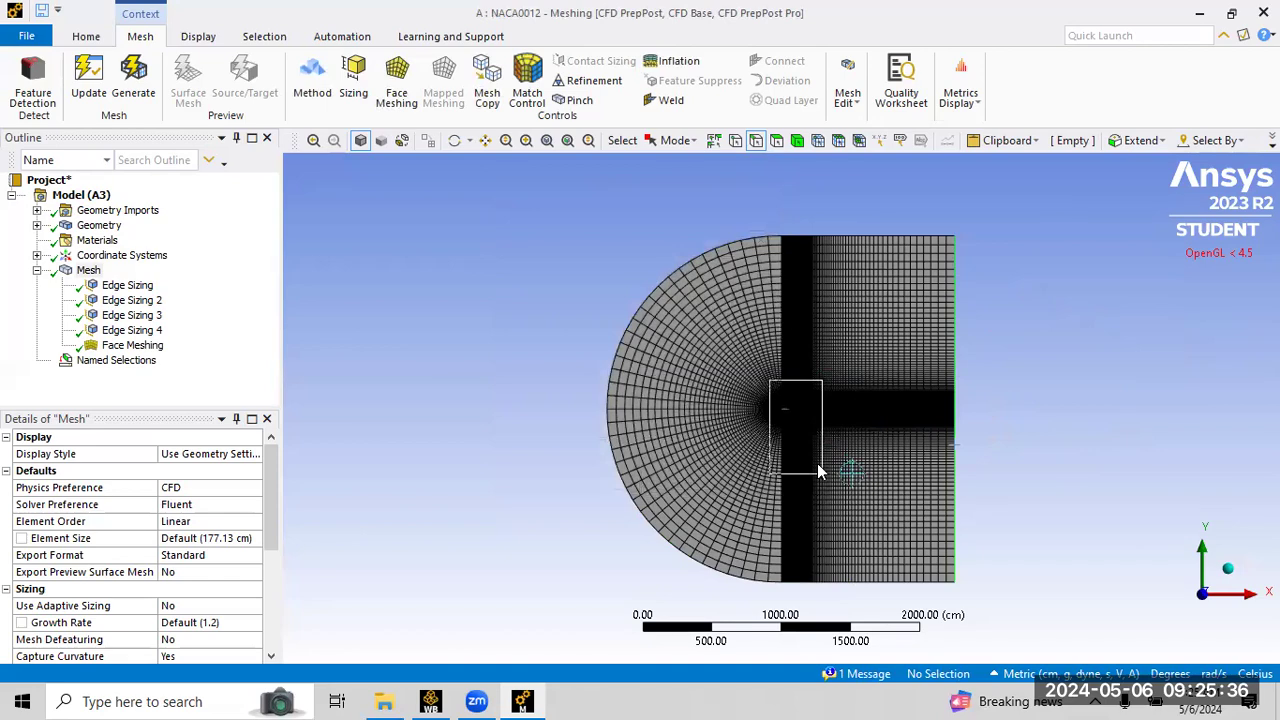
right_drag(704, 247, 795, 388)
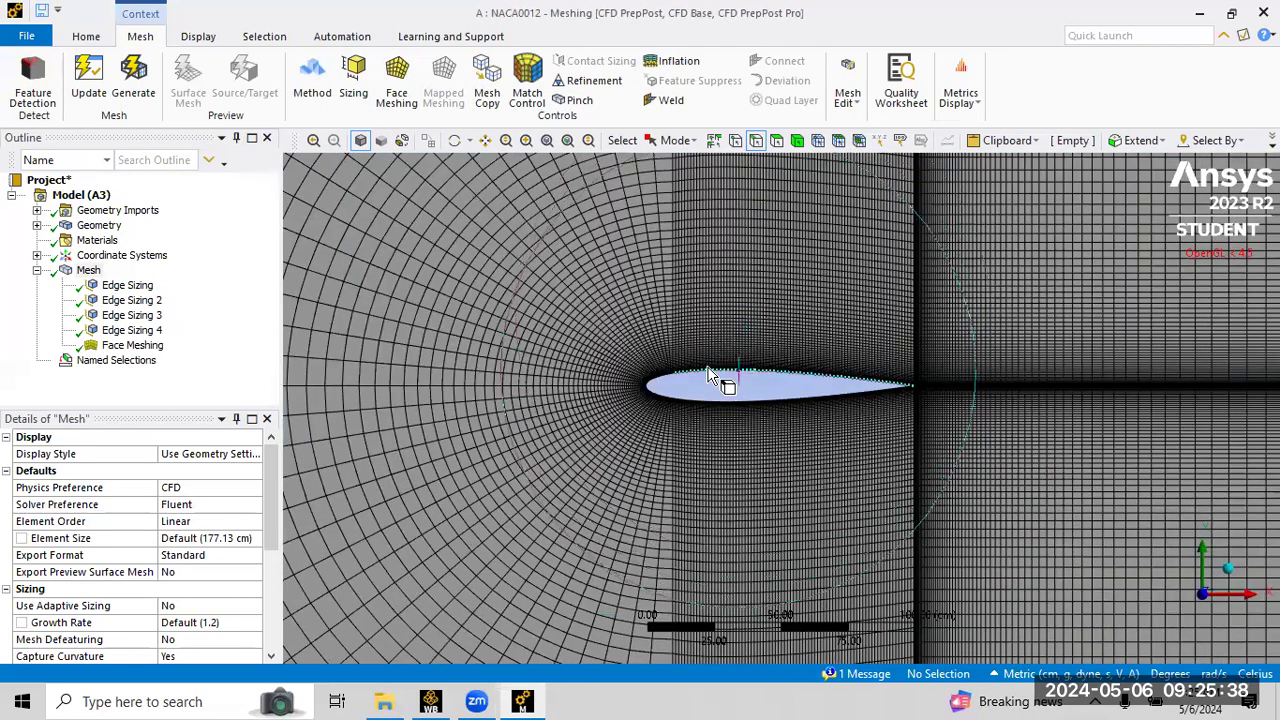
click(709, 377)
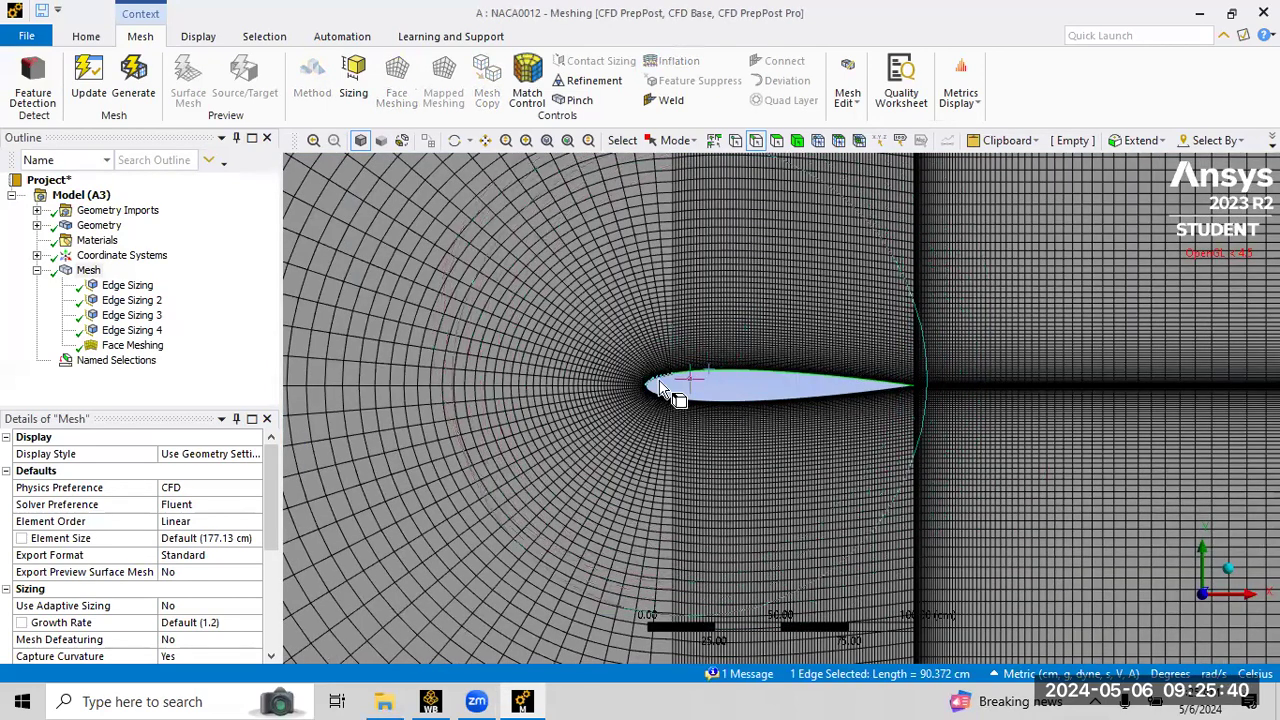
ctrl+click(682, 397)
text(n)
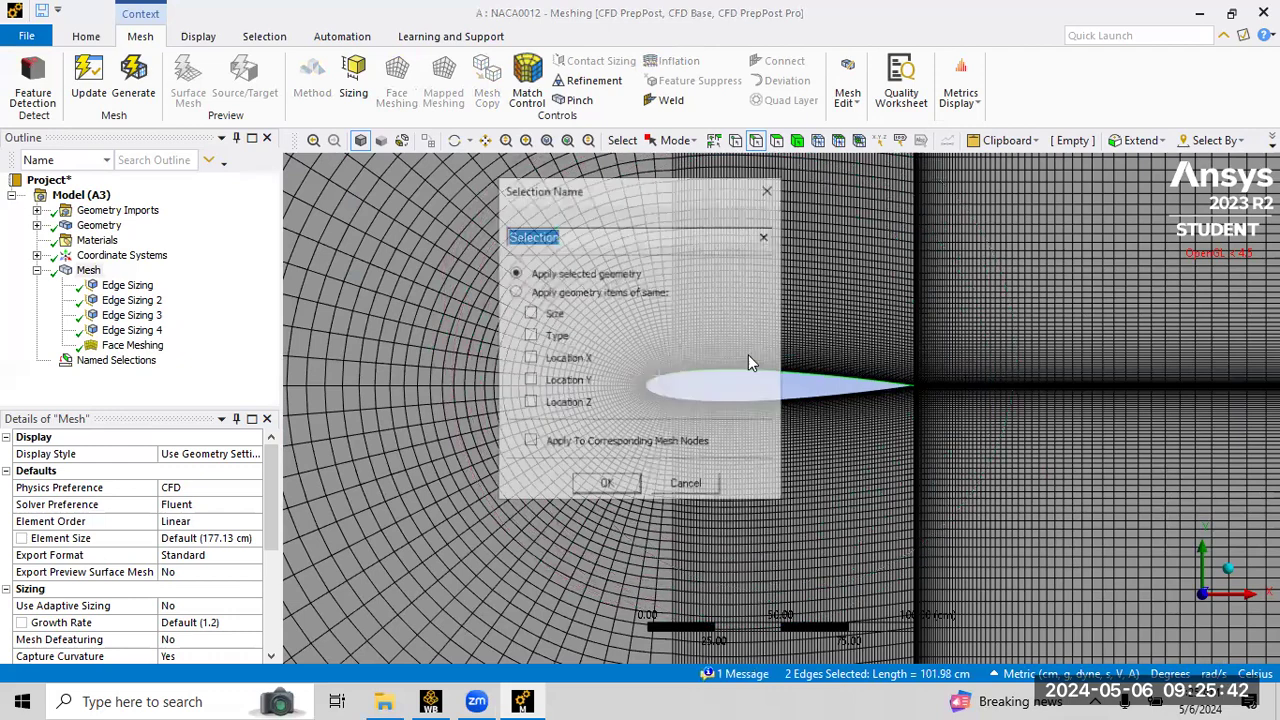
text(Airfoil_top_surface)
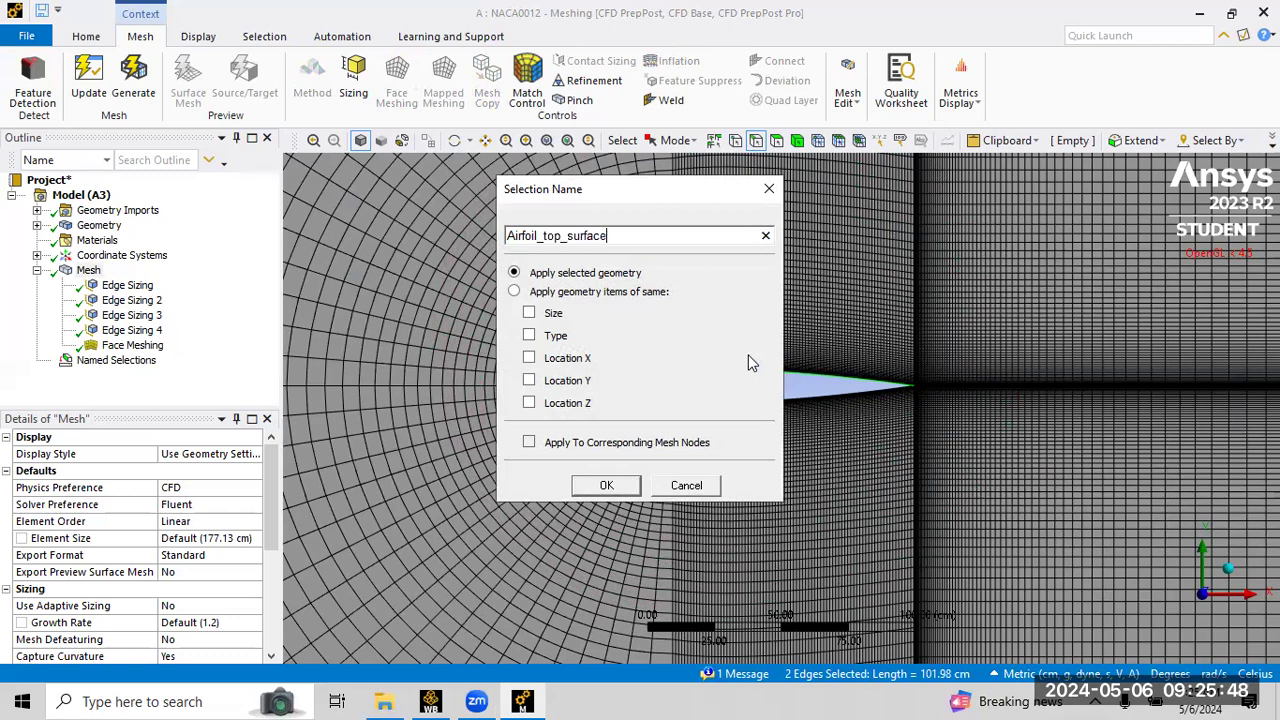
key(Return)
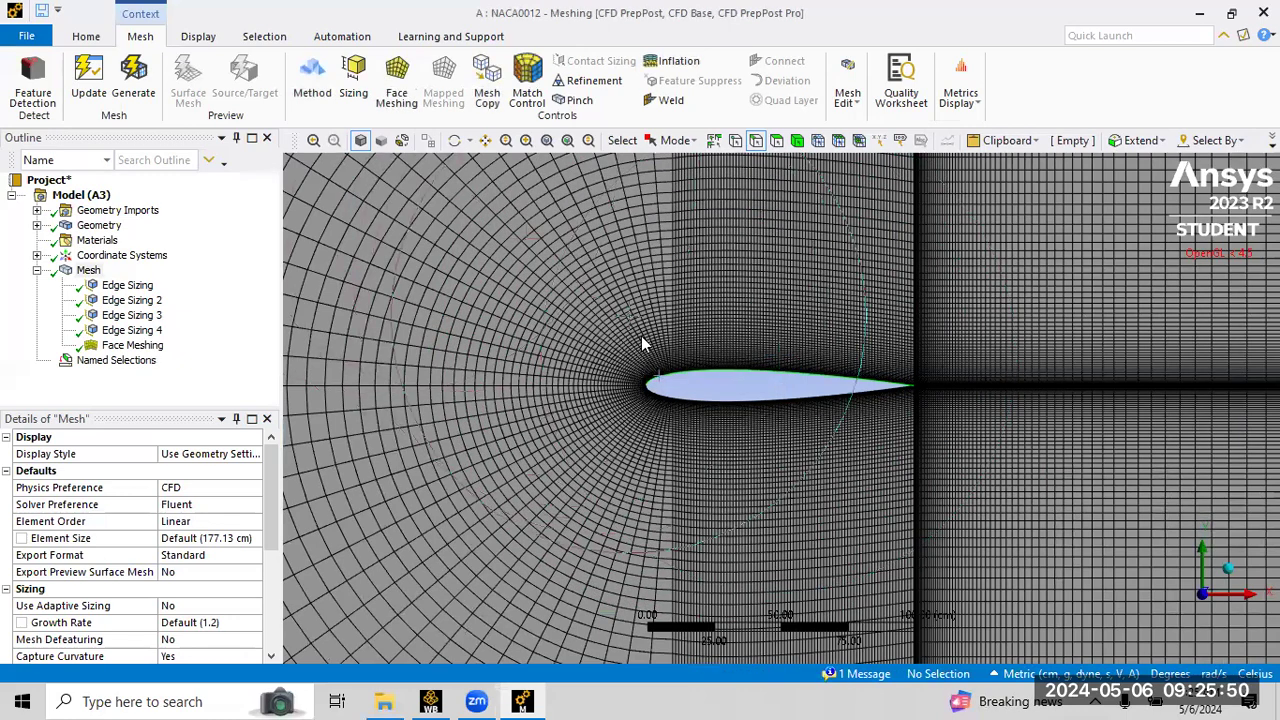
Create a named selection called Airfoil_bottom_surface from the two lower edges of the airfoil.
click(710, 402)
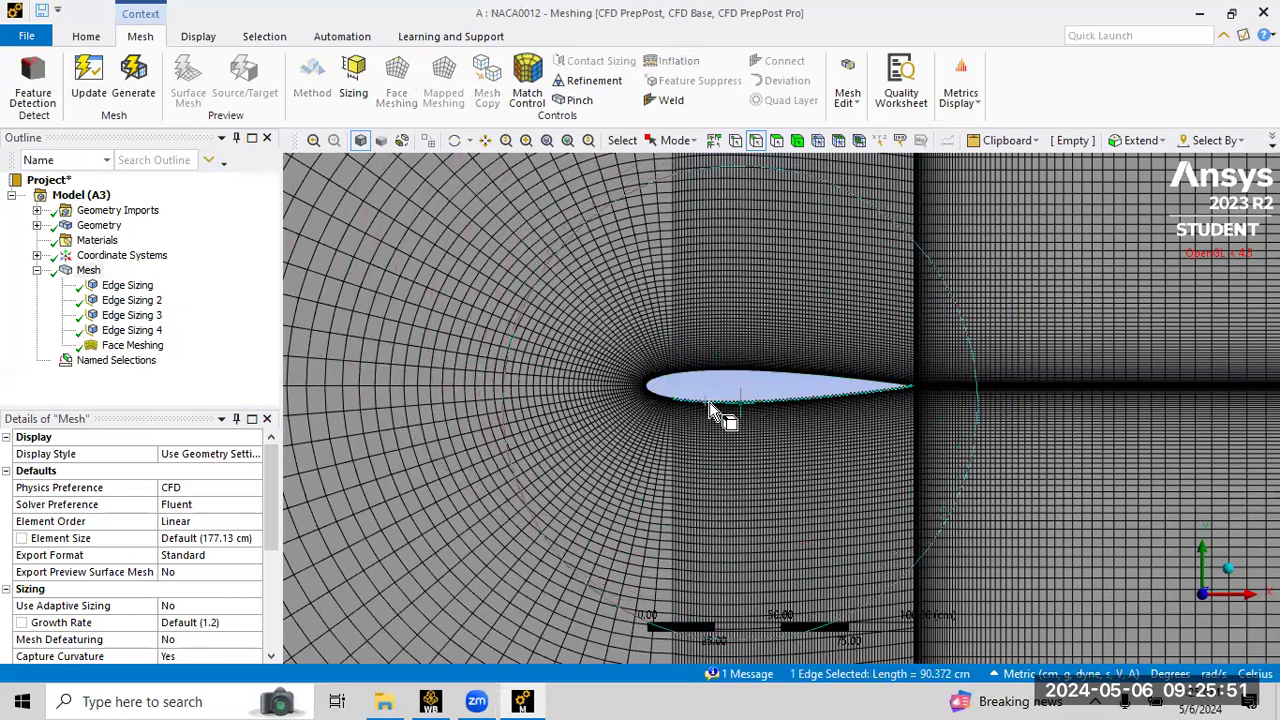
ctrl+click(656, 397)
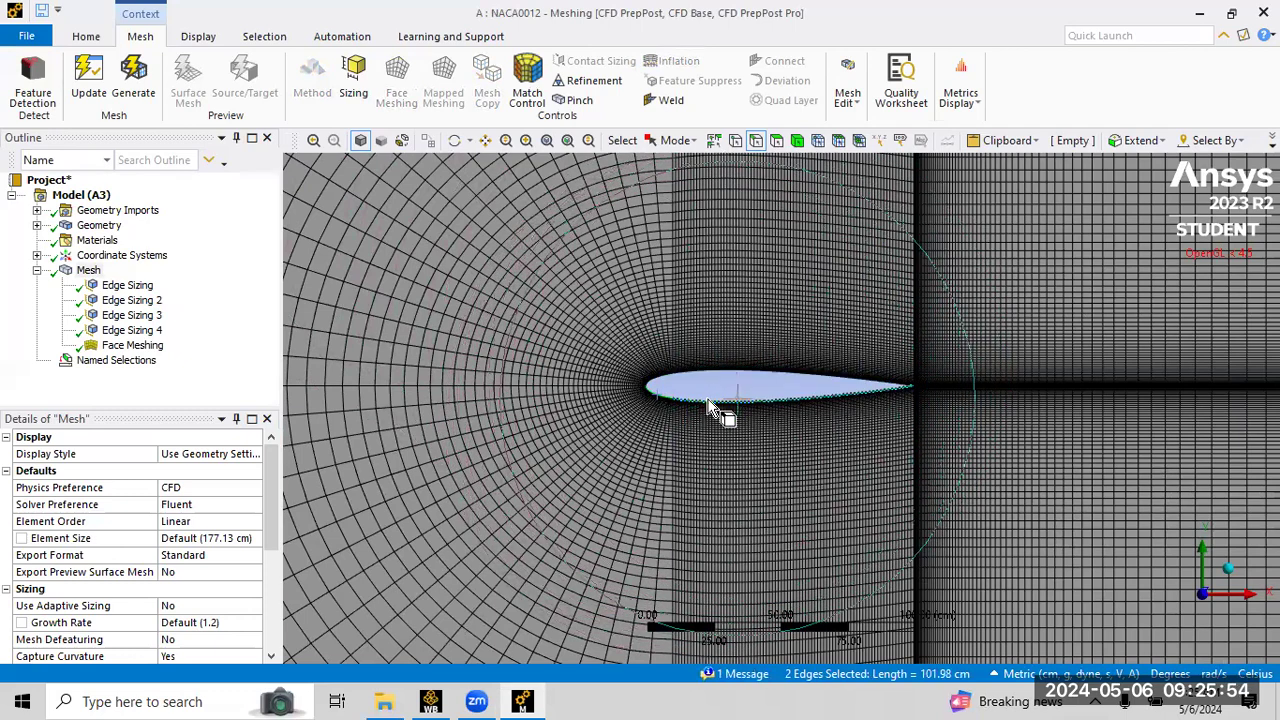
text(nAirfoil_bottomS)
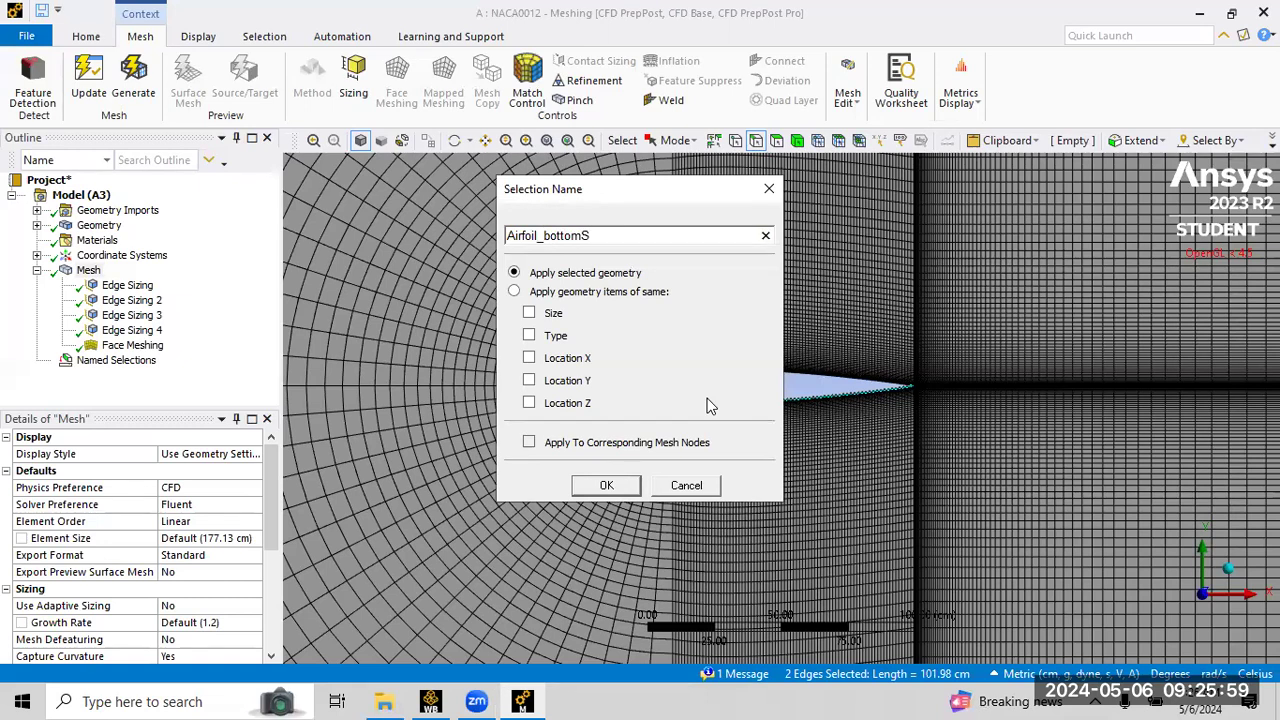
key(BackSpace)
text(_surface)
key(Return)
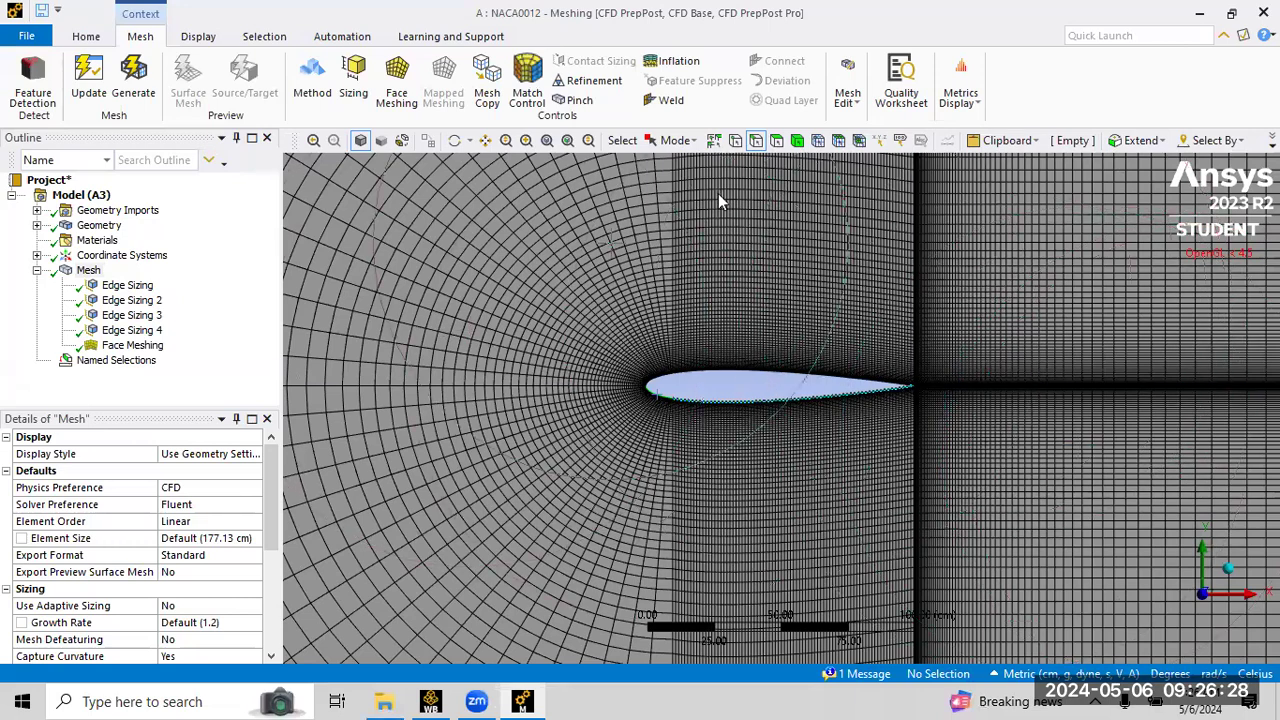
Check the edges assigned to the Inlet, Outlet, Airfoil_top_surface and Airfoil_bottom_surface named selections.
click(548, 140)
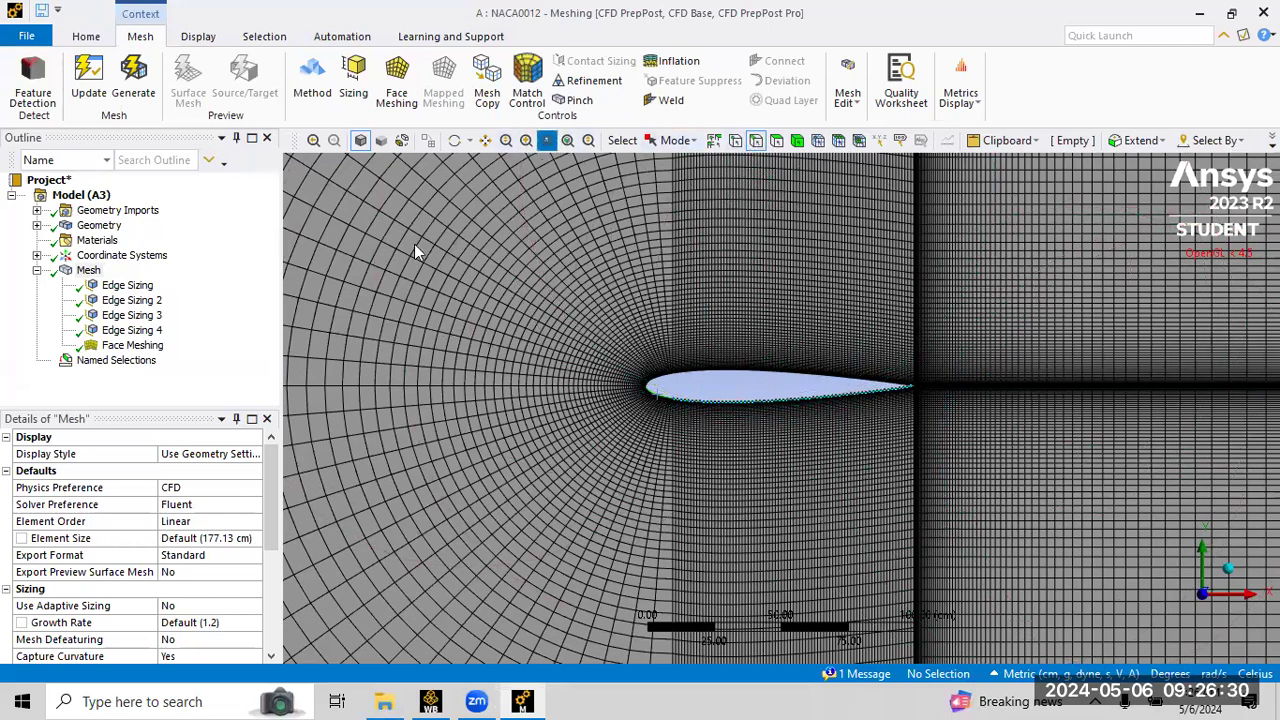
click(113, 362)
click(37, 360)
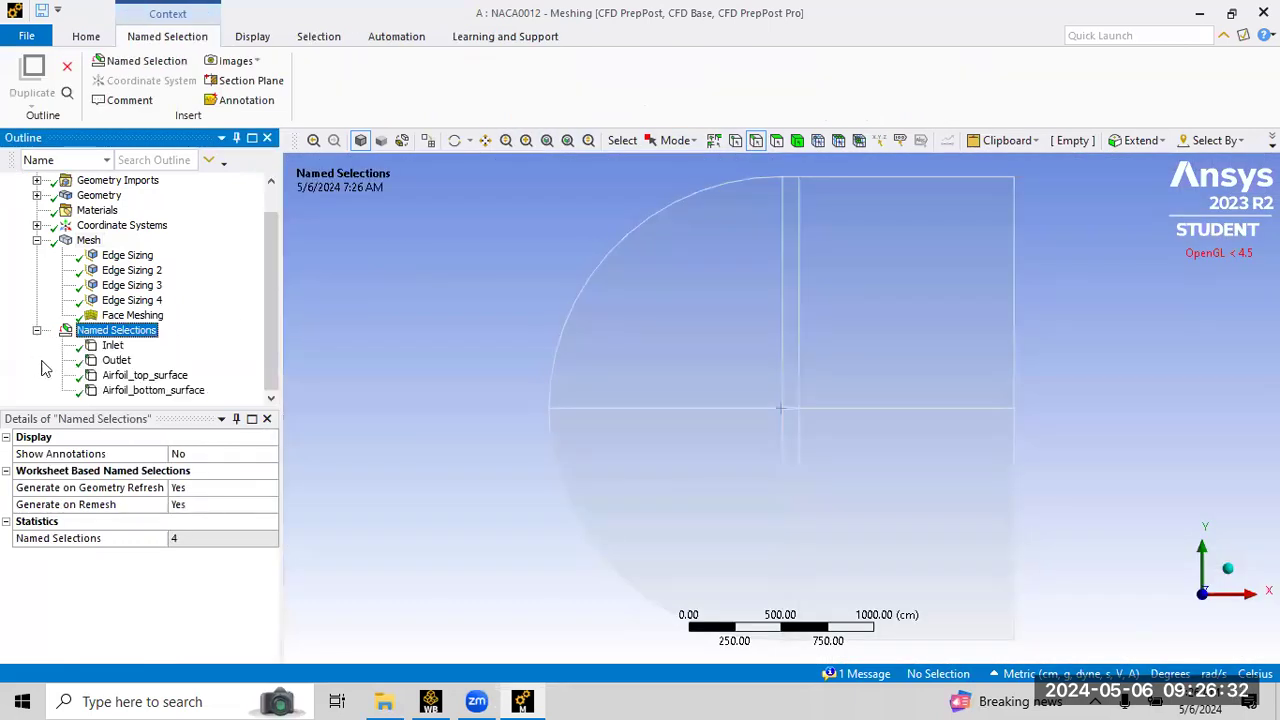
click(92, 347)
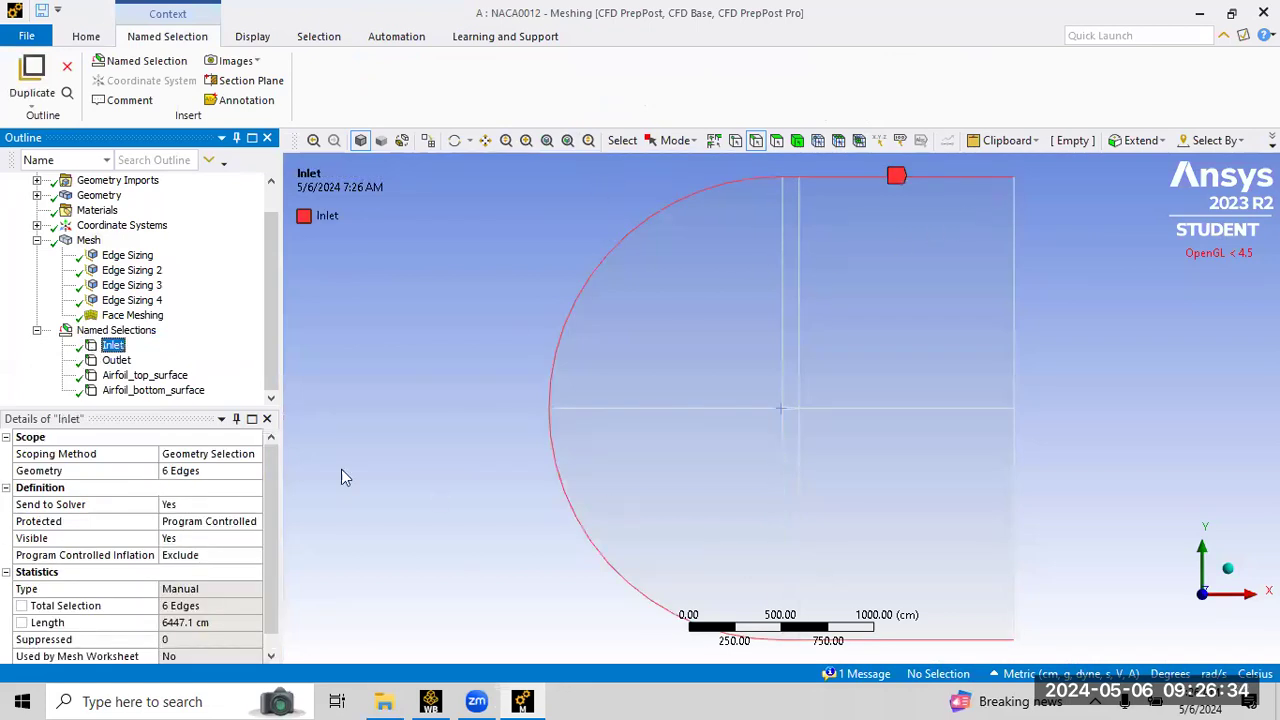
click(116, 362)
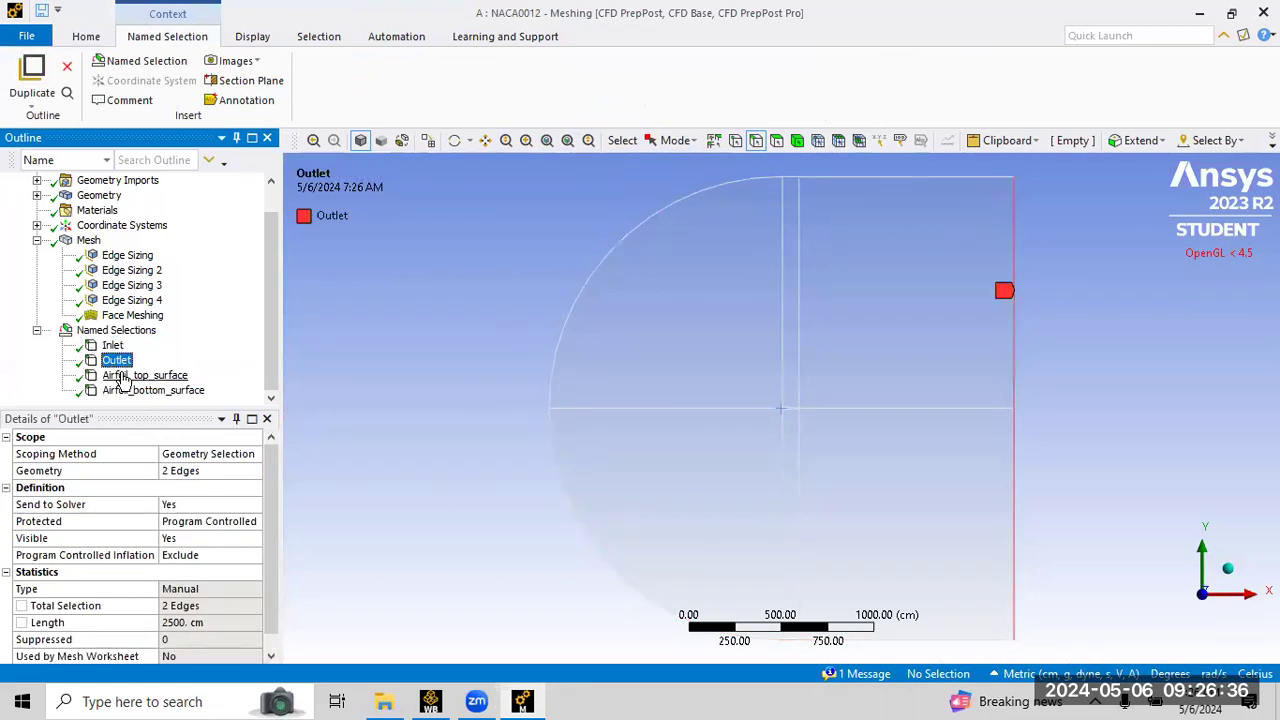
click(121, 376)
click(118, 390)
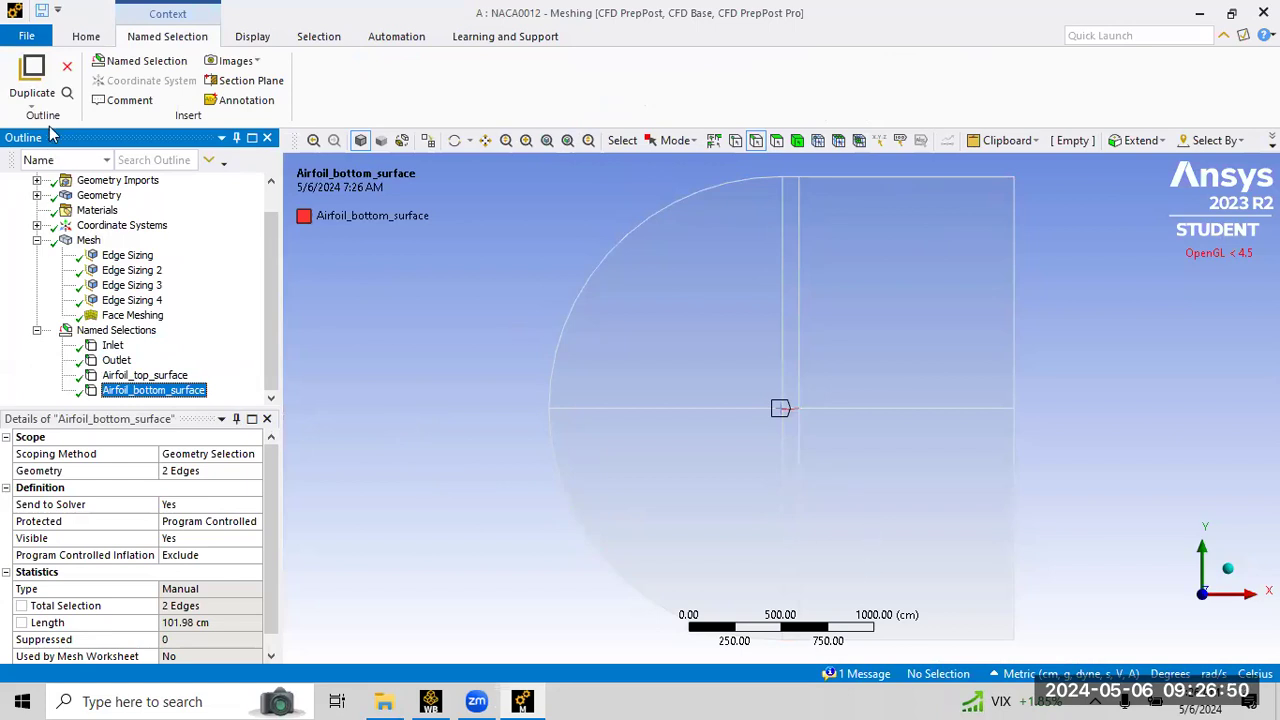
Update the mesh to include the new named selections.
click(88, 37)
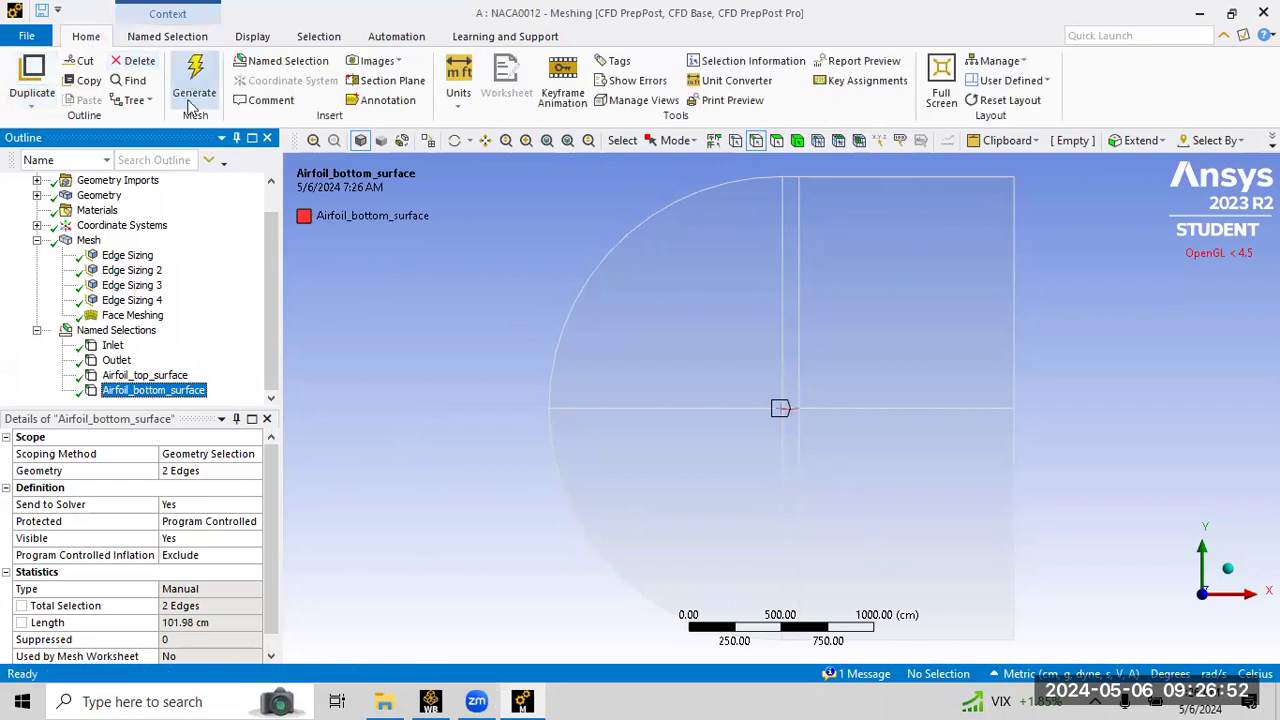
click(88, 243)
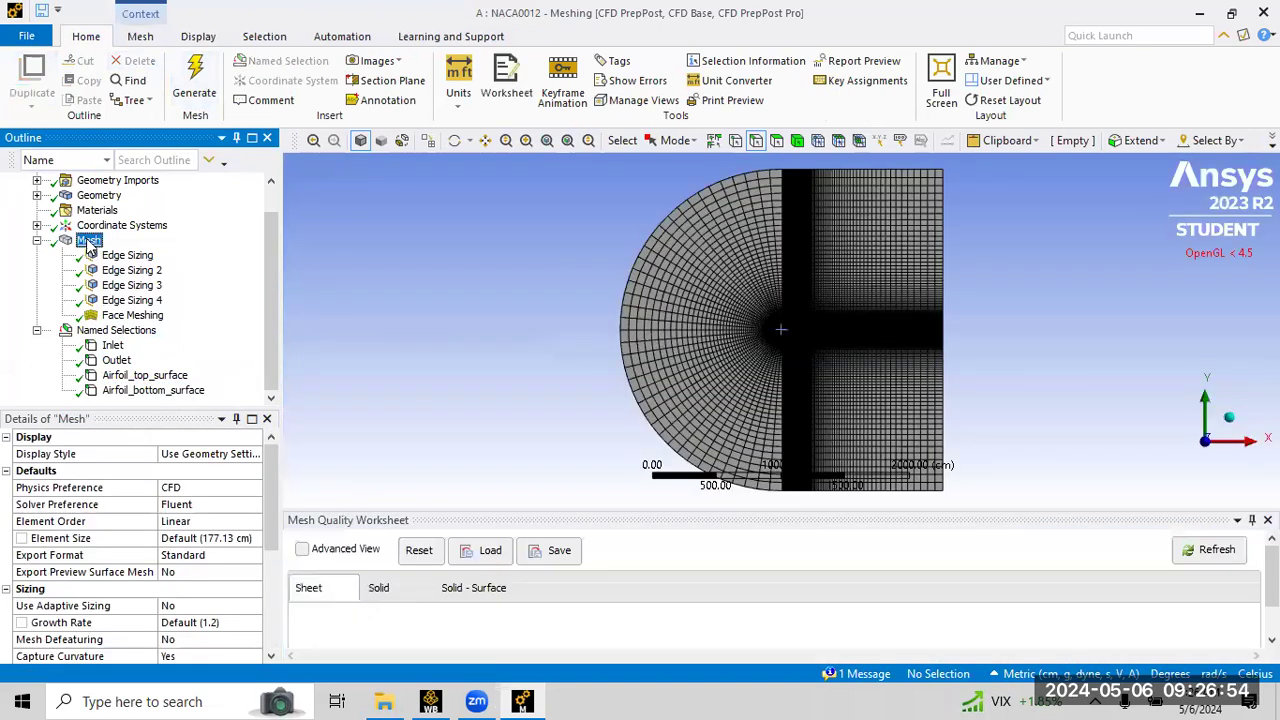
right_click(88, 243)
click(137, 275)
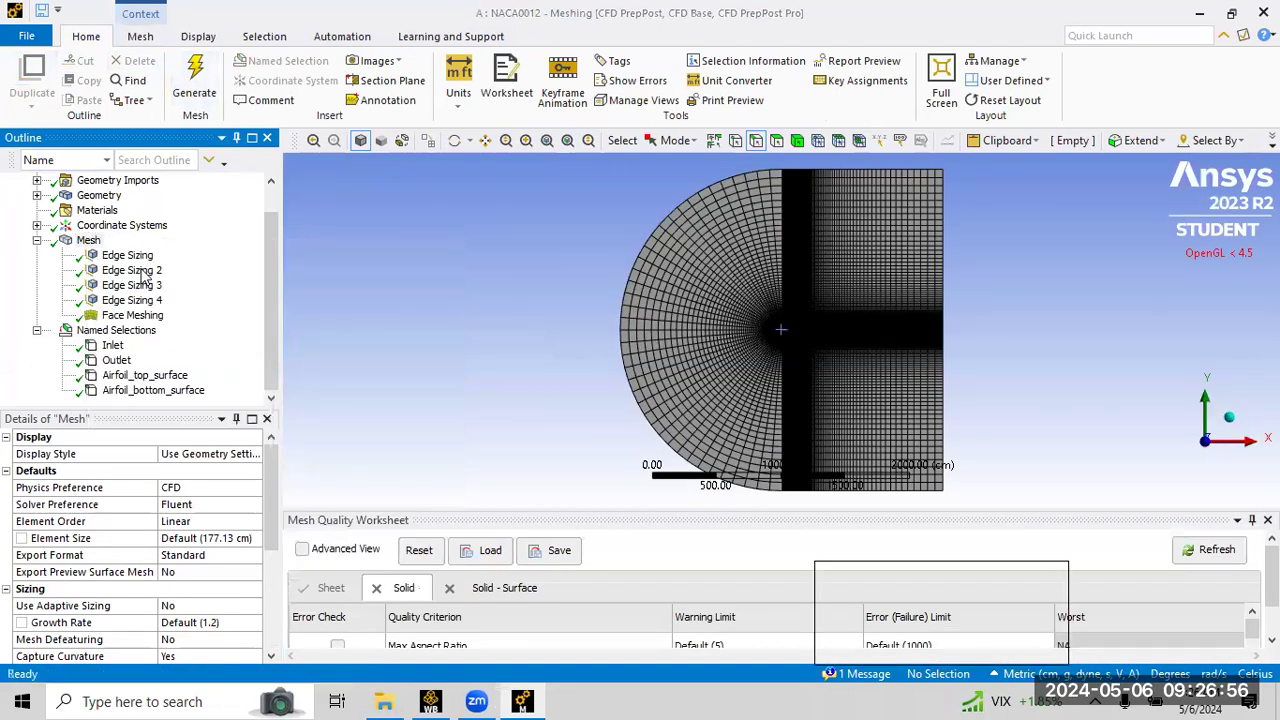